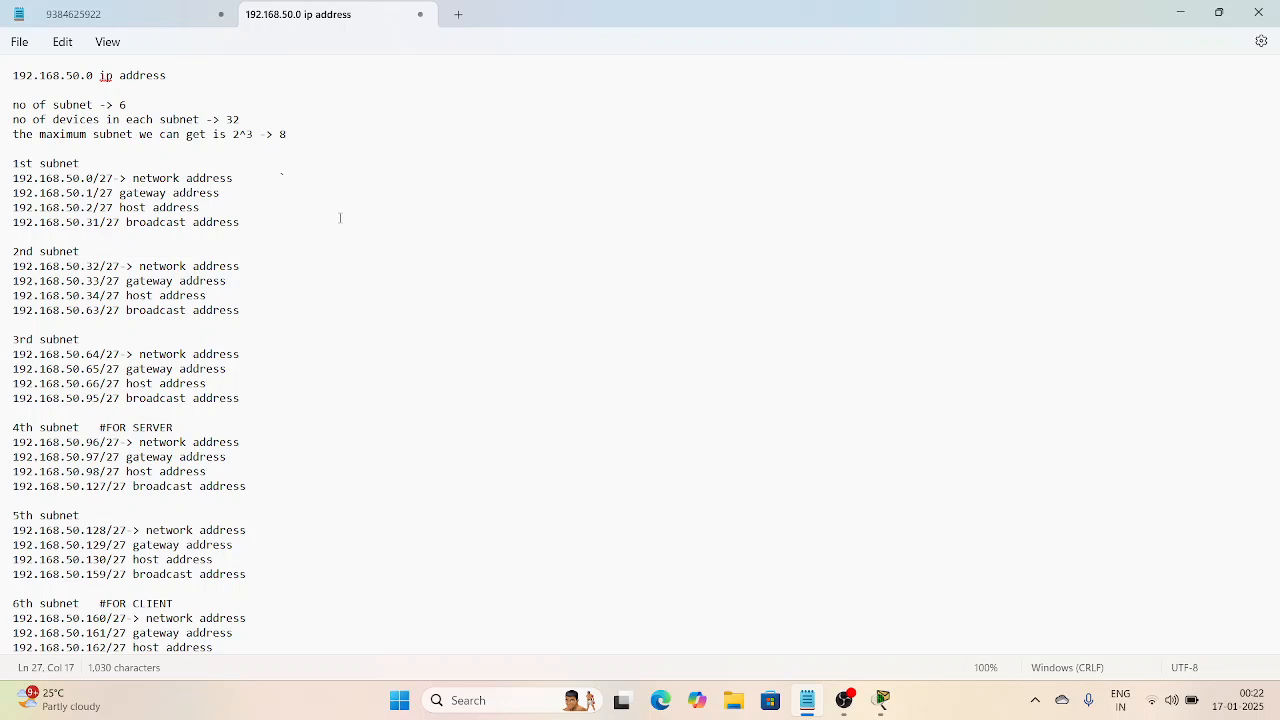
# Step: Bring Packet Tracer forward and place a 1941 router in the workspace
pyautogui.scroll(-1, 340, 220)
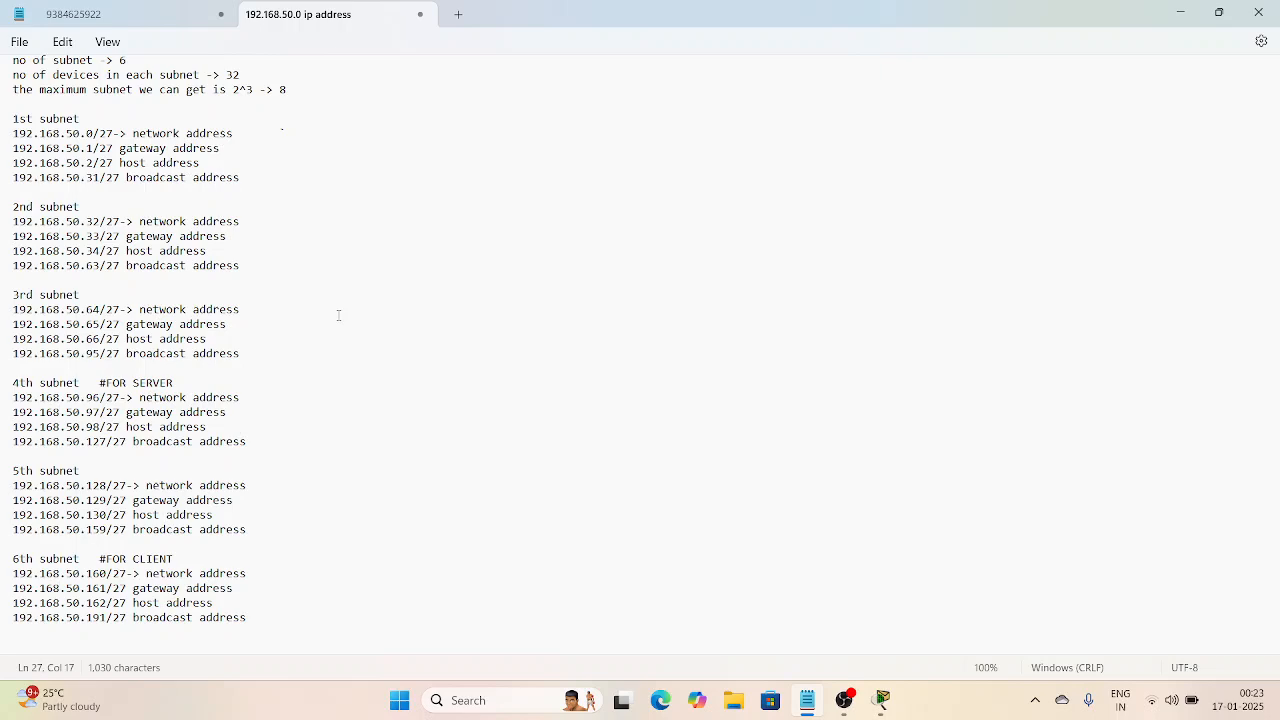
pyautogui.scroll(1, 296, 265)
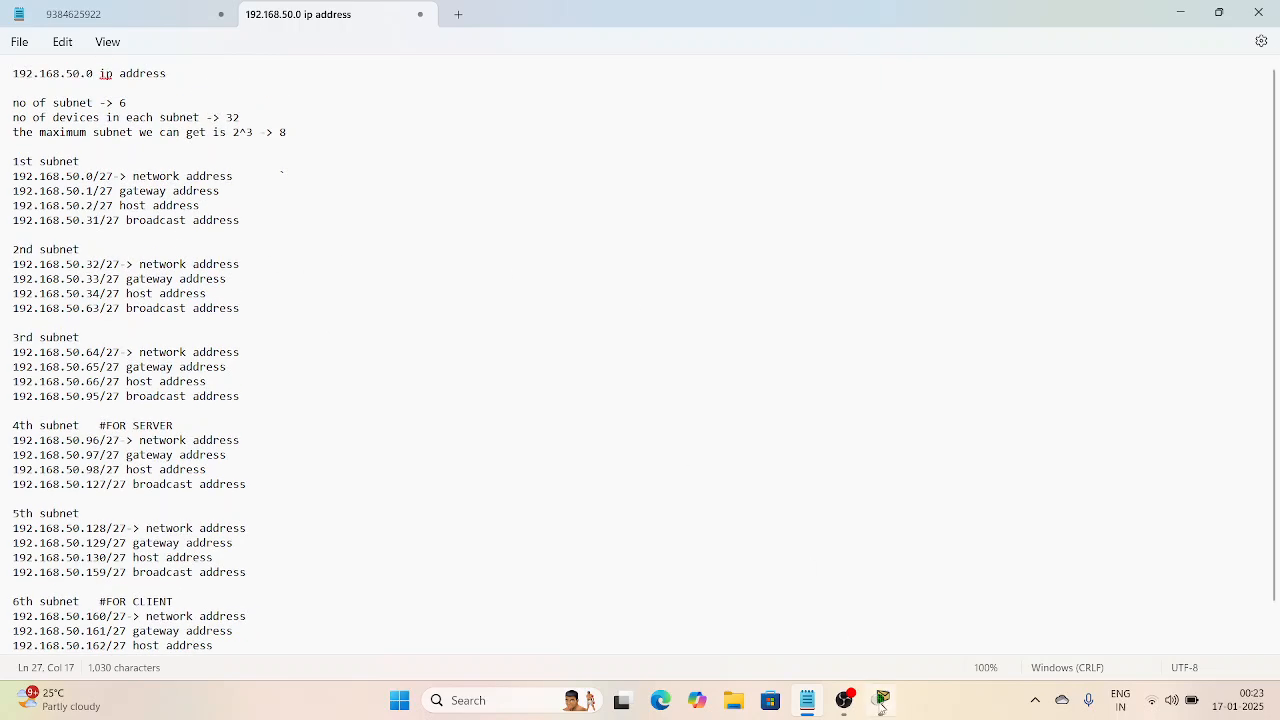
pyautogui.click(880, 700)
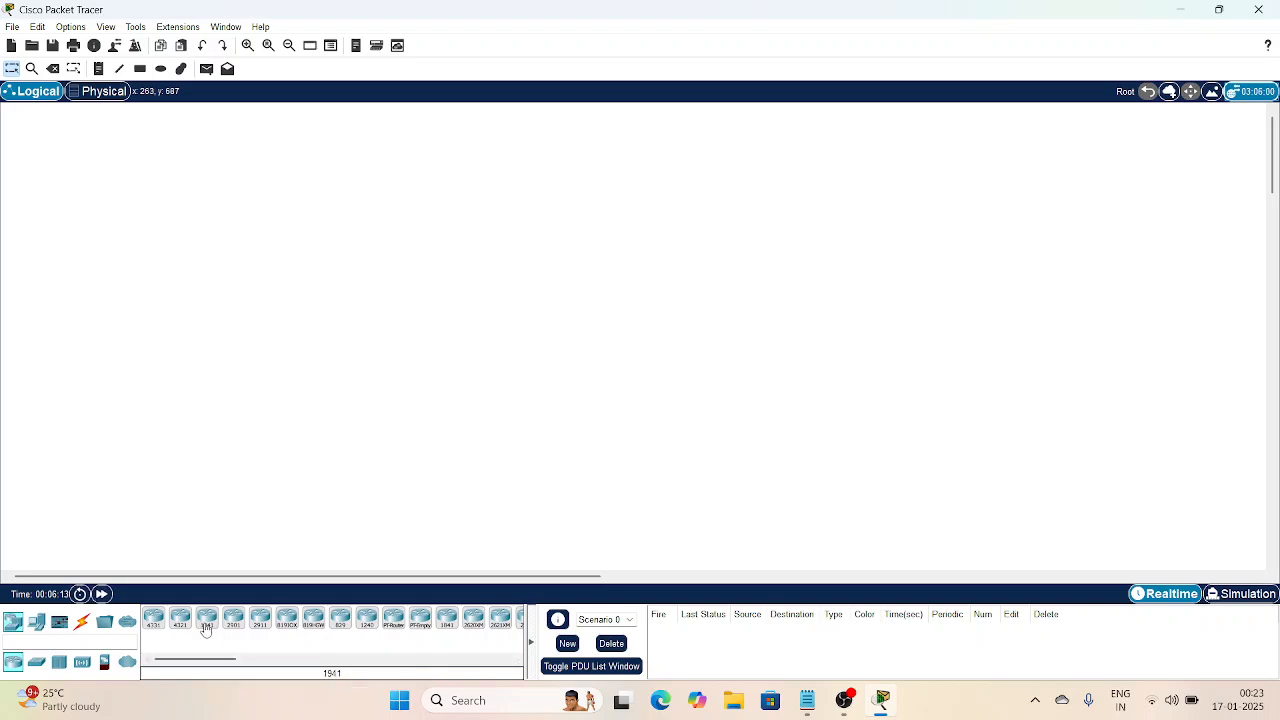
pyautogui.moveTo(206, 627); pyautogui.dragTo(543, 345)
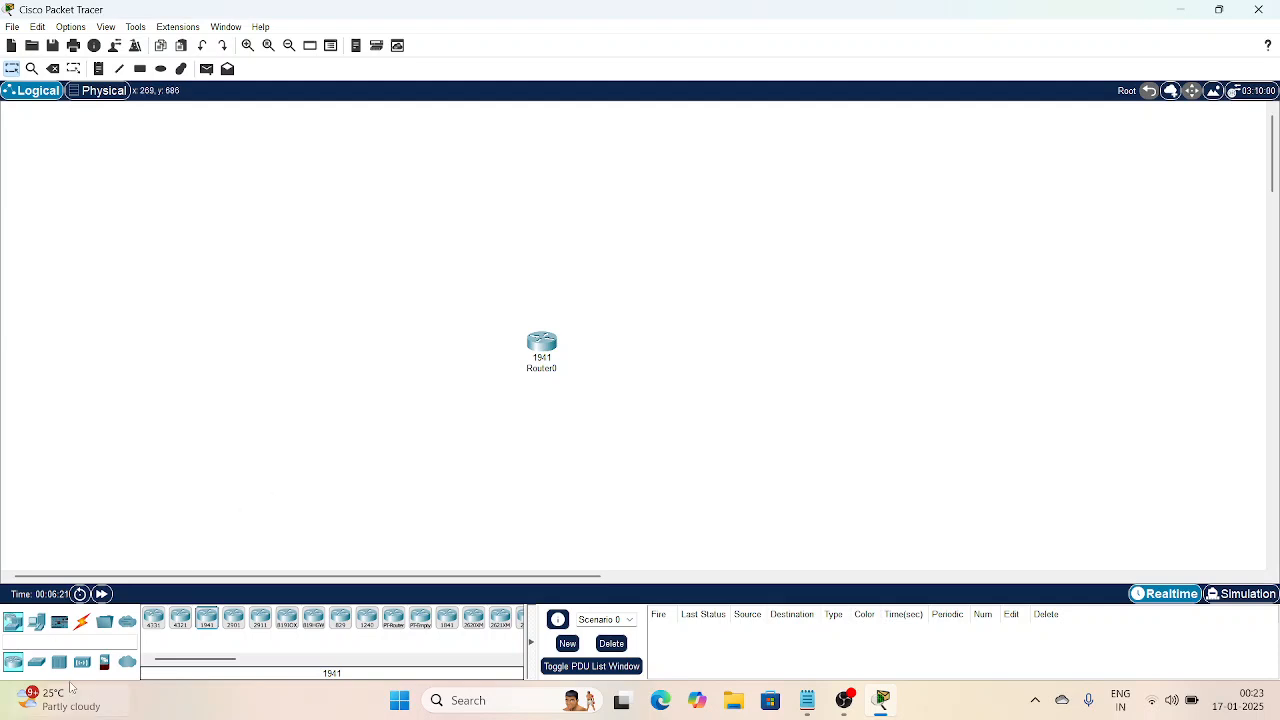
# Step: Search the devices for a switch and place a generic PT switch below the router
pyautogui.click(58, 662)
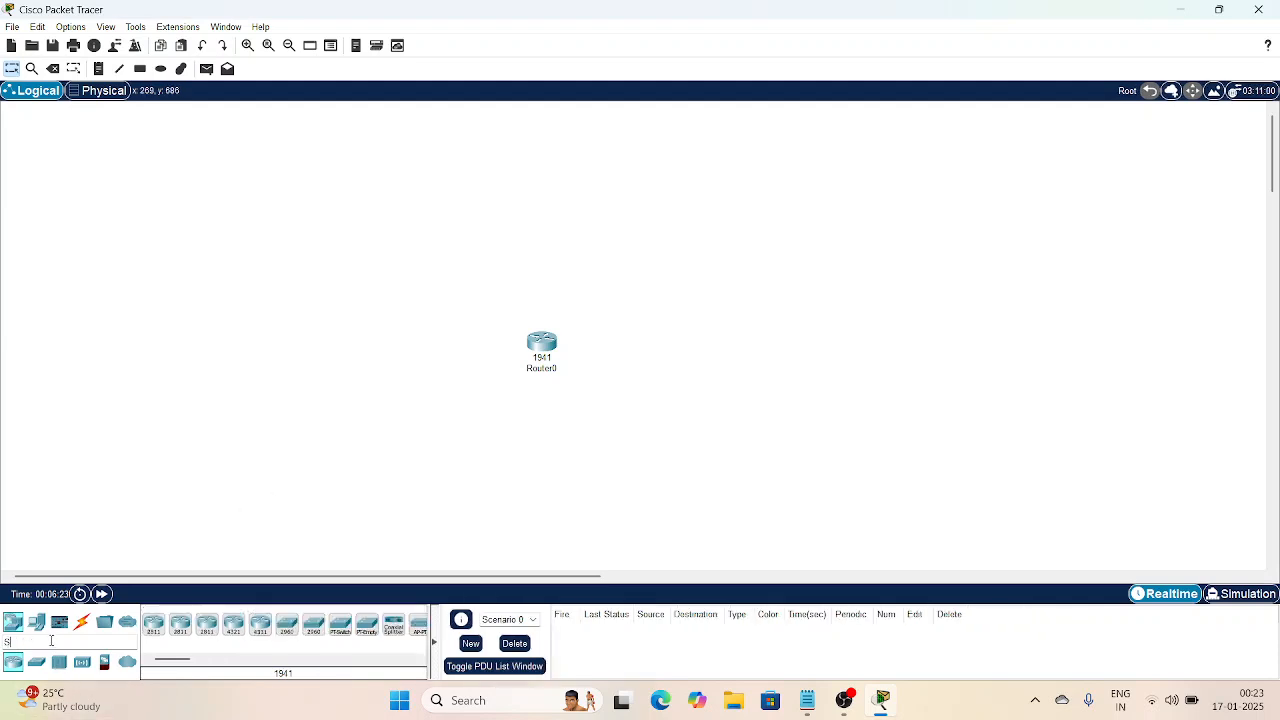
pyautogui.write('ch')
pyautogui.press('BackSpace')
pyautogui.press('BackSpace')
pyautogui.press('BackSpace')
pyautogui.press('BackSpace')
pyautogui.press('BackSpace')
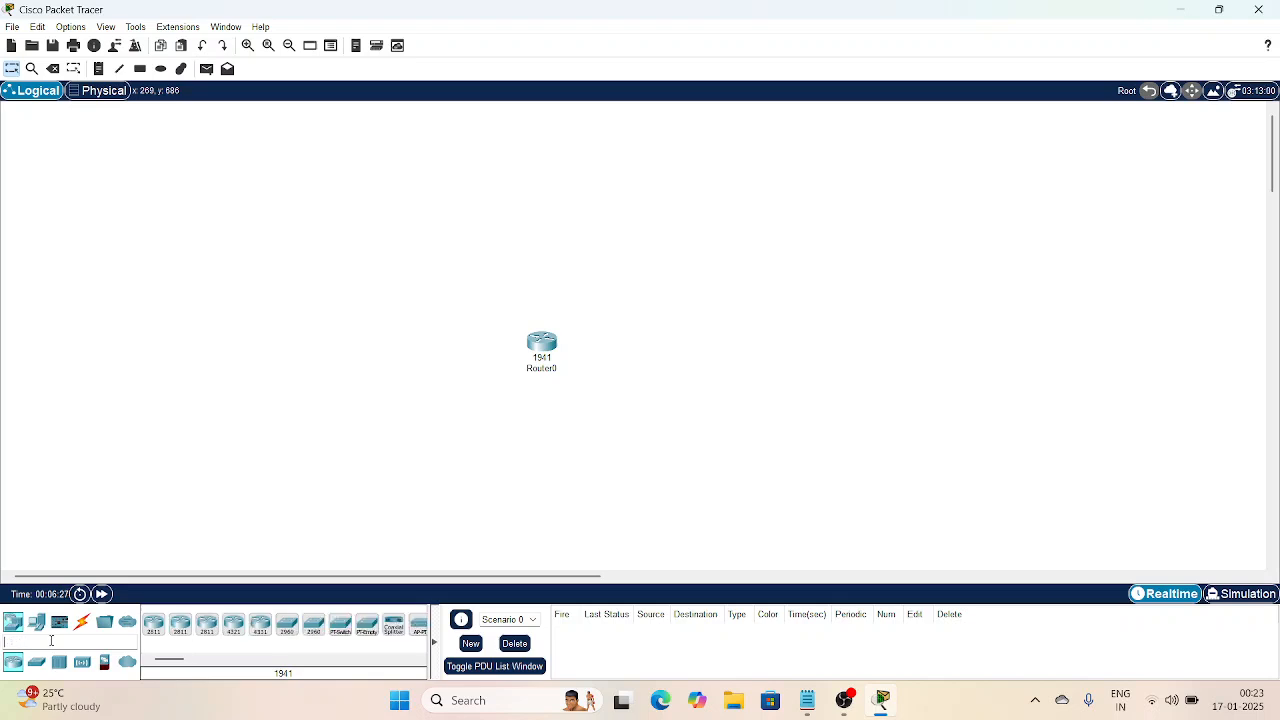
pyautogui.write('sw')
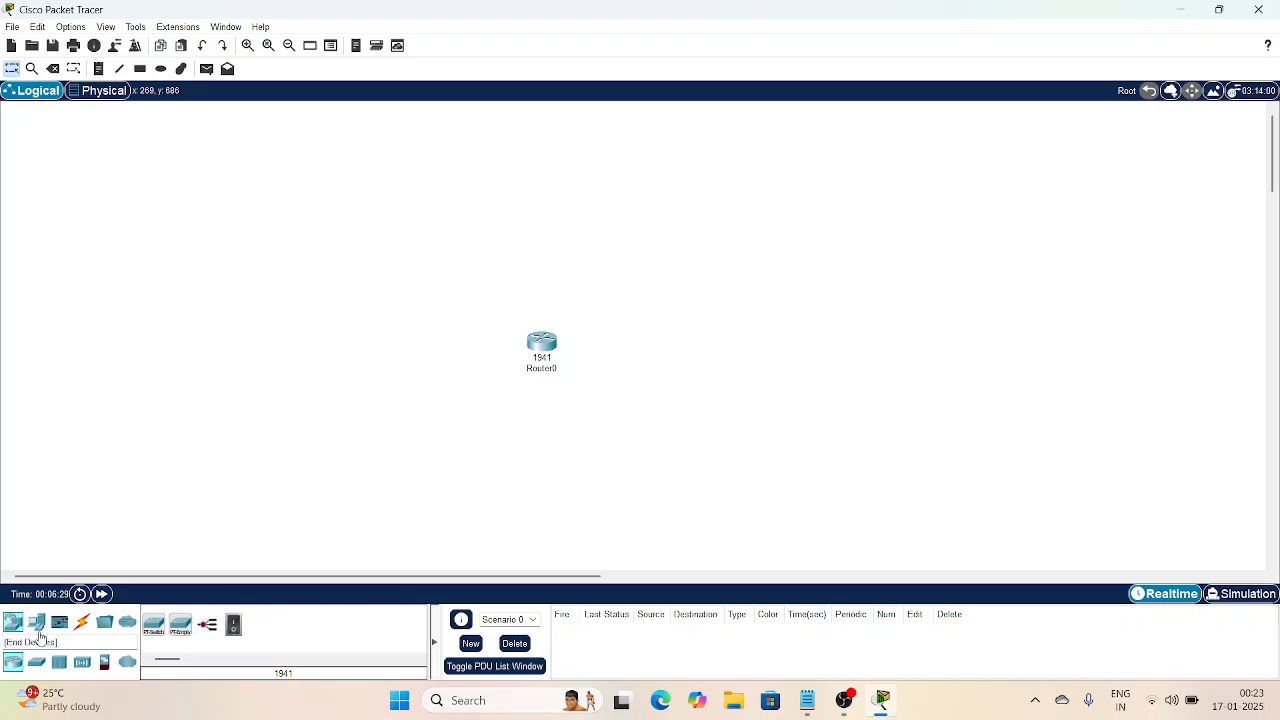
pyautogui.click(153, 624)
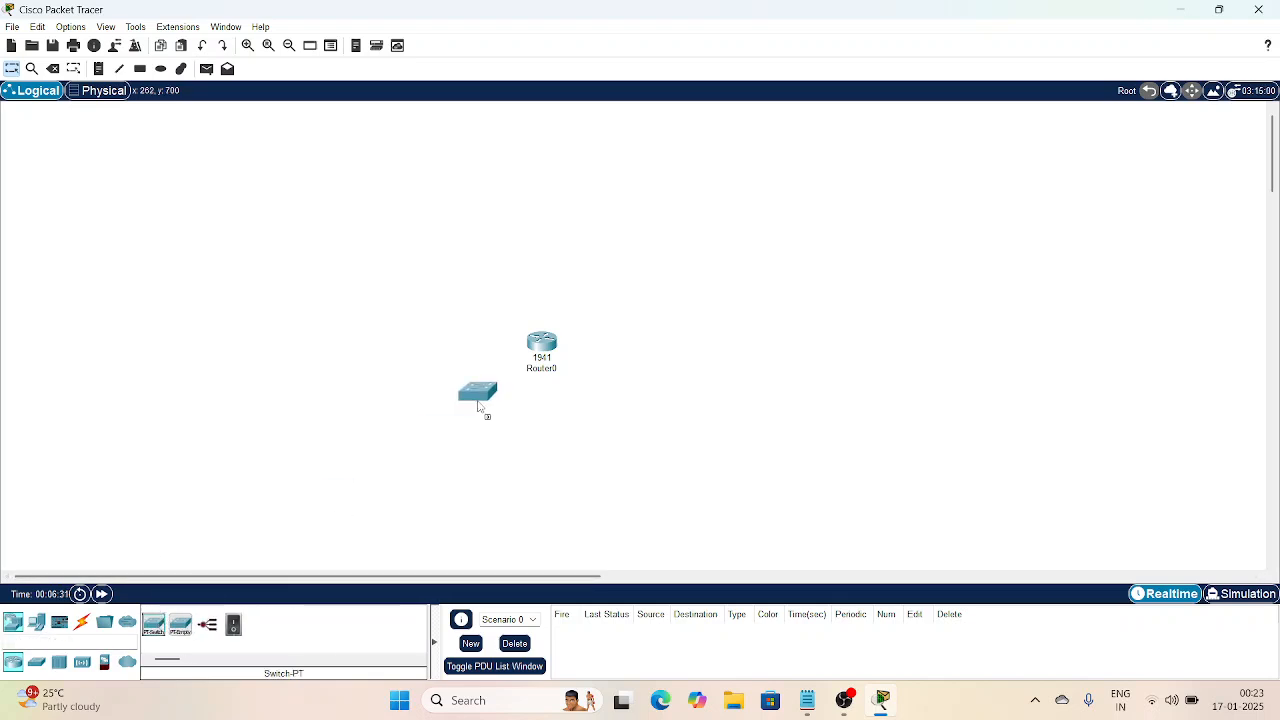
pyautogui.click(476, 440)
pyautogui.scroll(-2, 605, 442)
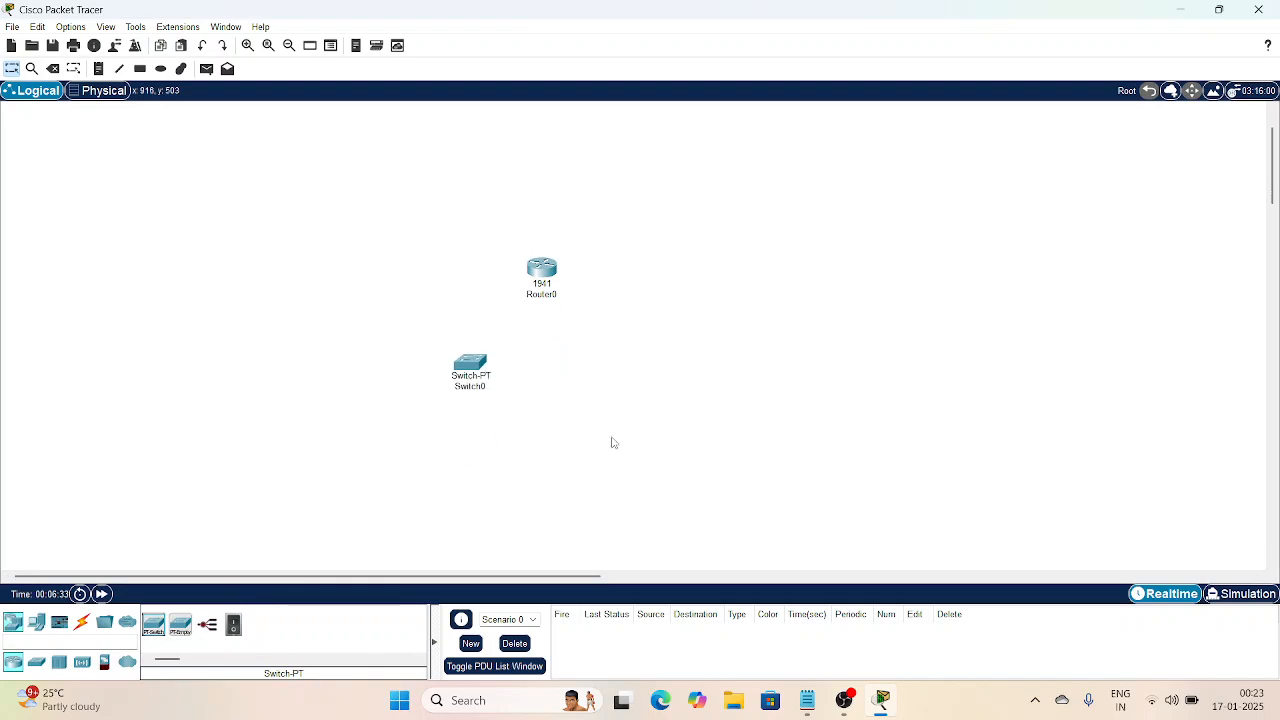
pyautogui.scroll(1, 612, 443)
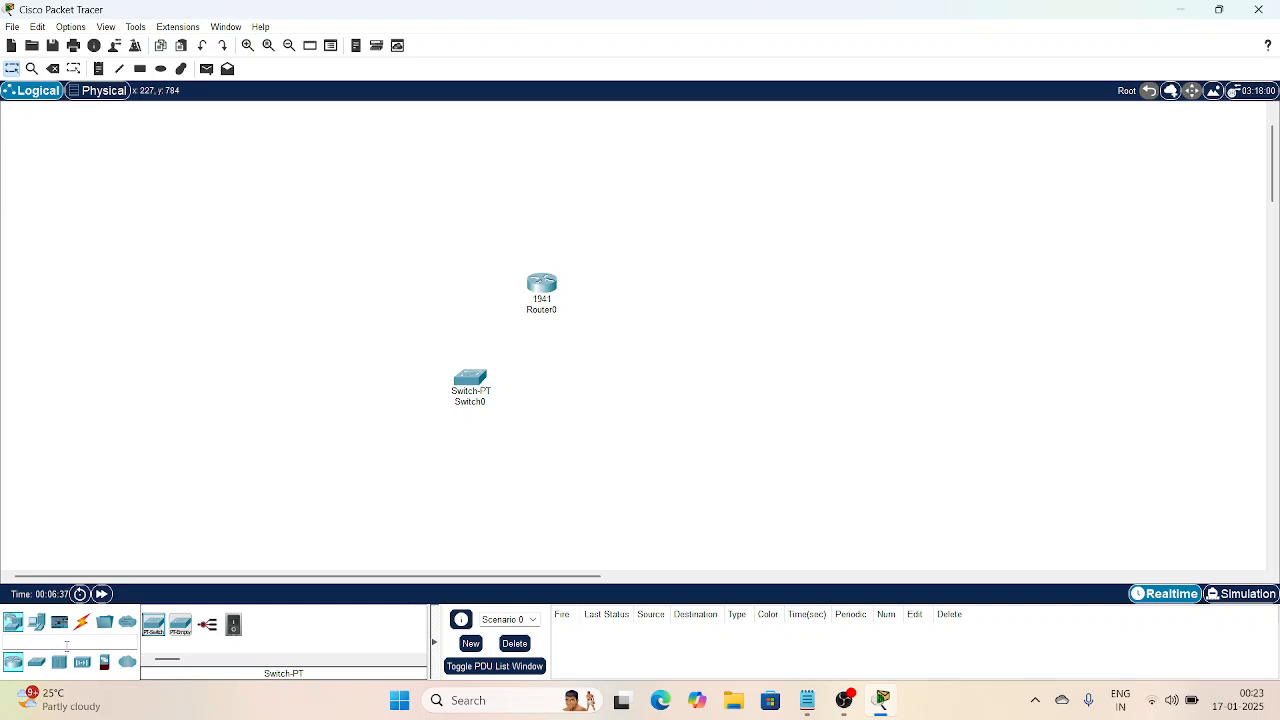
# Step: Place a server above Router0, with PC0 and PC1 at the lower left and right
pyautogui.click(66, 644)
pyautogui.moveTo(172, 626); pyautogui.dragTo(622, 190)
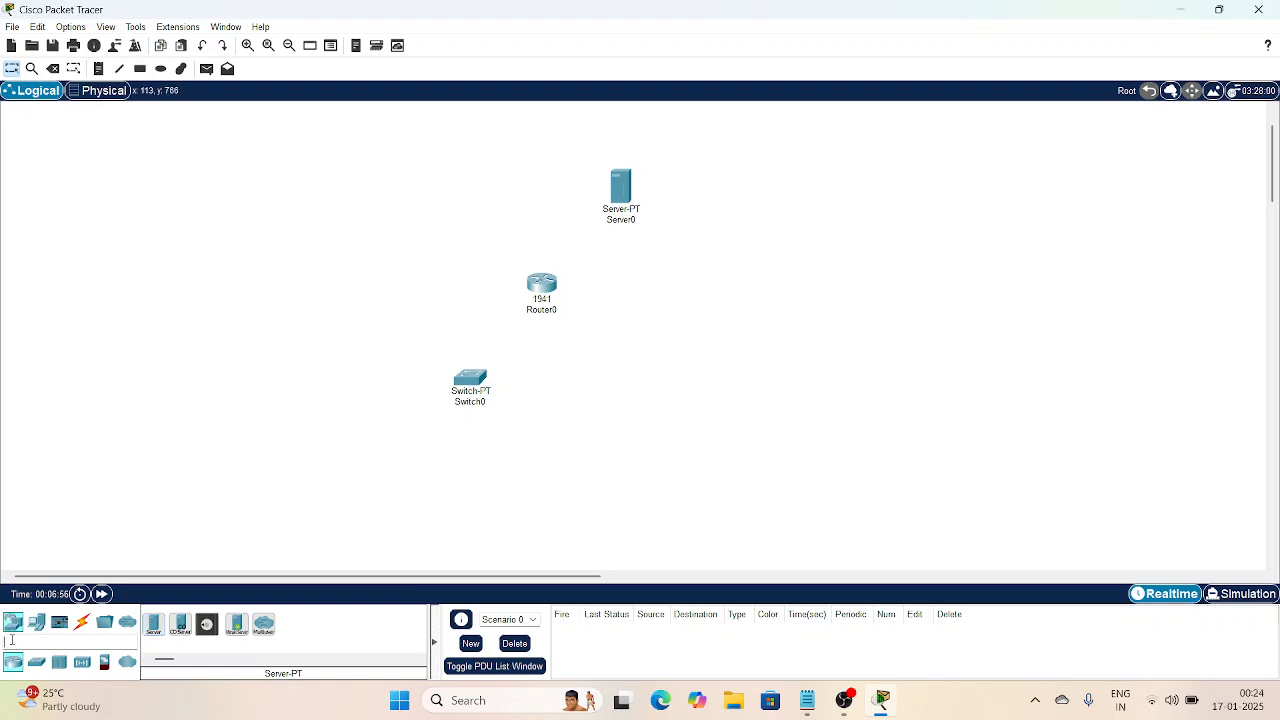
pyautogui.moveTo(36, 622); pyautogui.dragTo(340, 476)
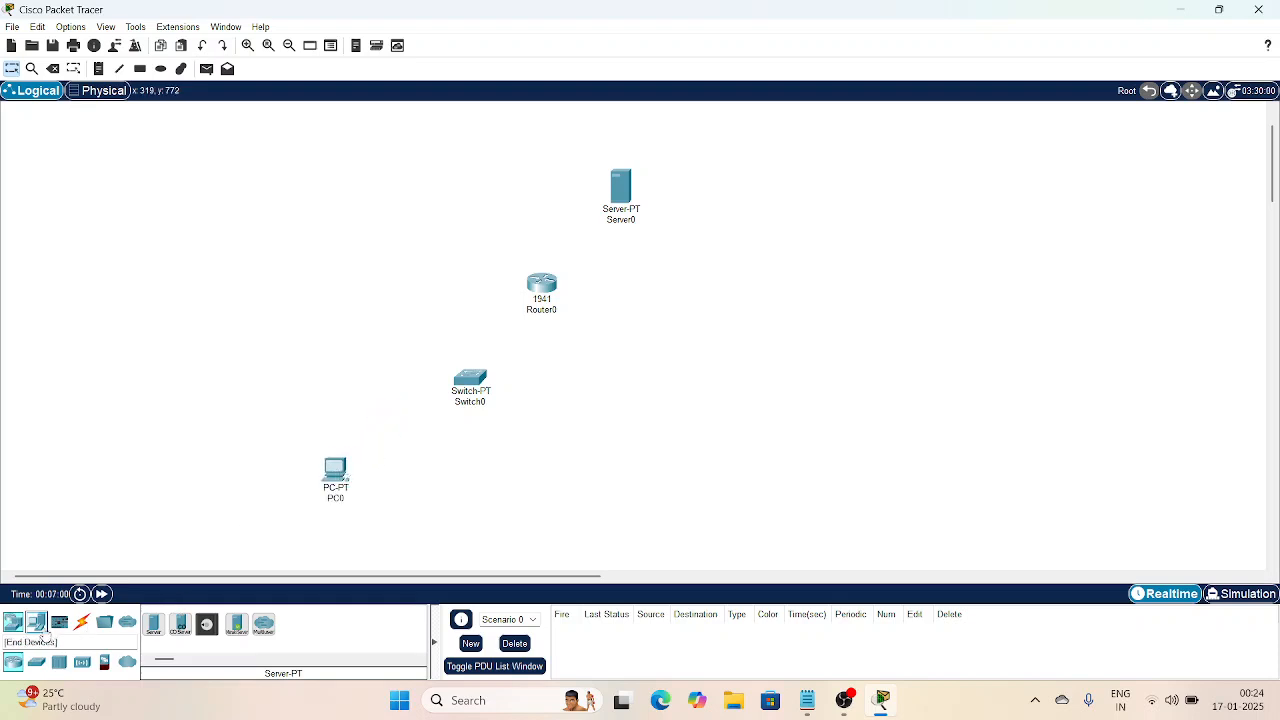
pyautogui.moveTo(36, 622); pyautogui.dragTo(580, 482)
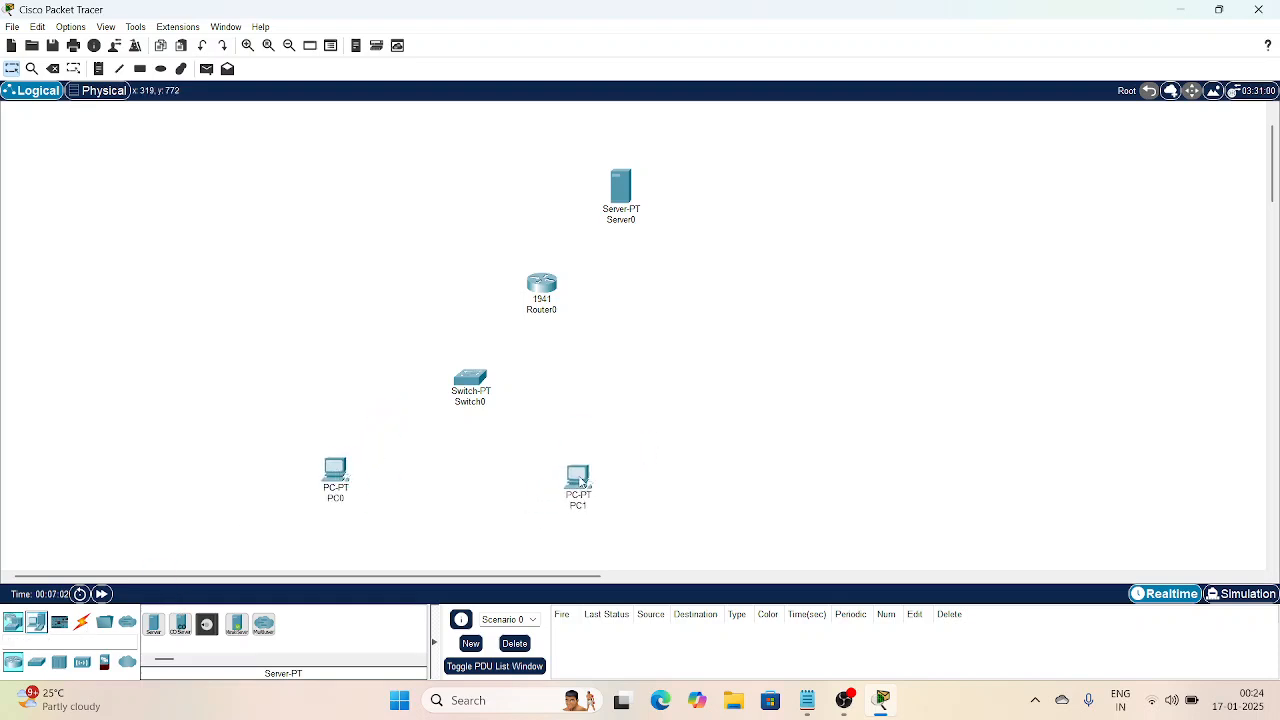
pyautogui.click(82, 622)
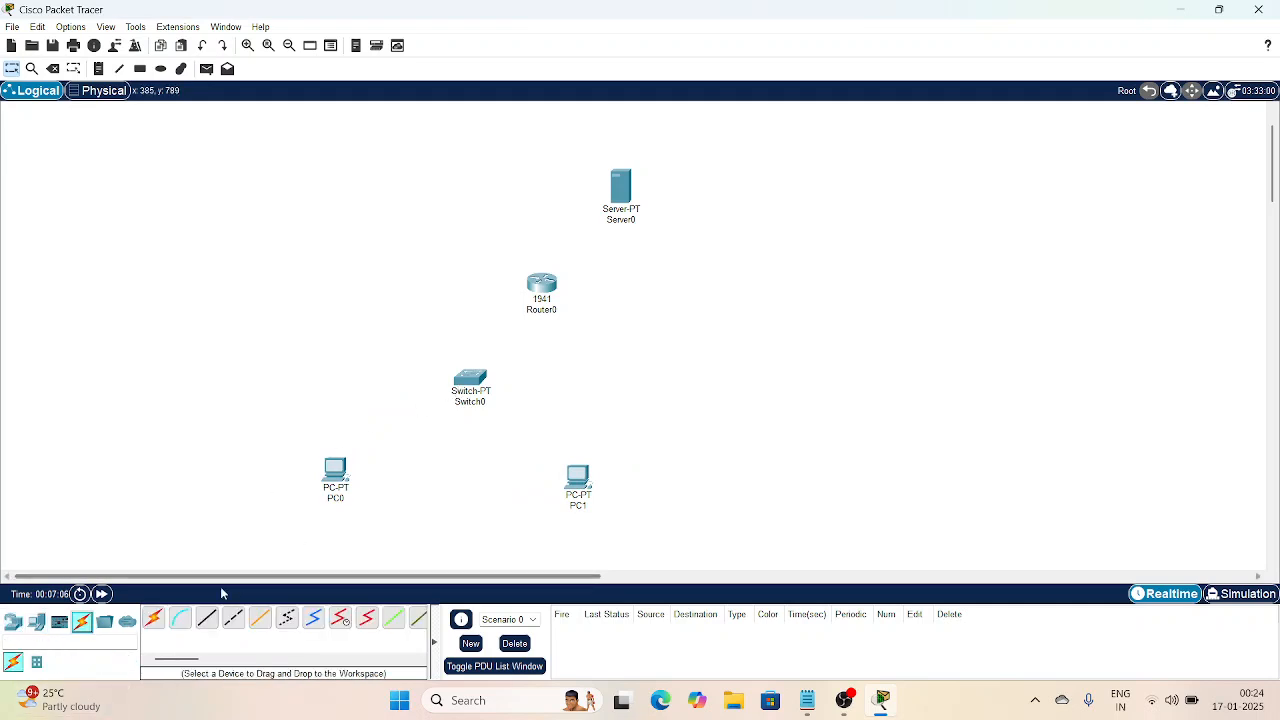
# Step: Cable PC0 and PC1 to Switch0 using automatic connection type
pyautogui.click(153, 617)
pyautogui.click(470, 382)
pyautogui.click(338, 470)
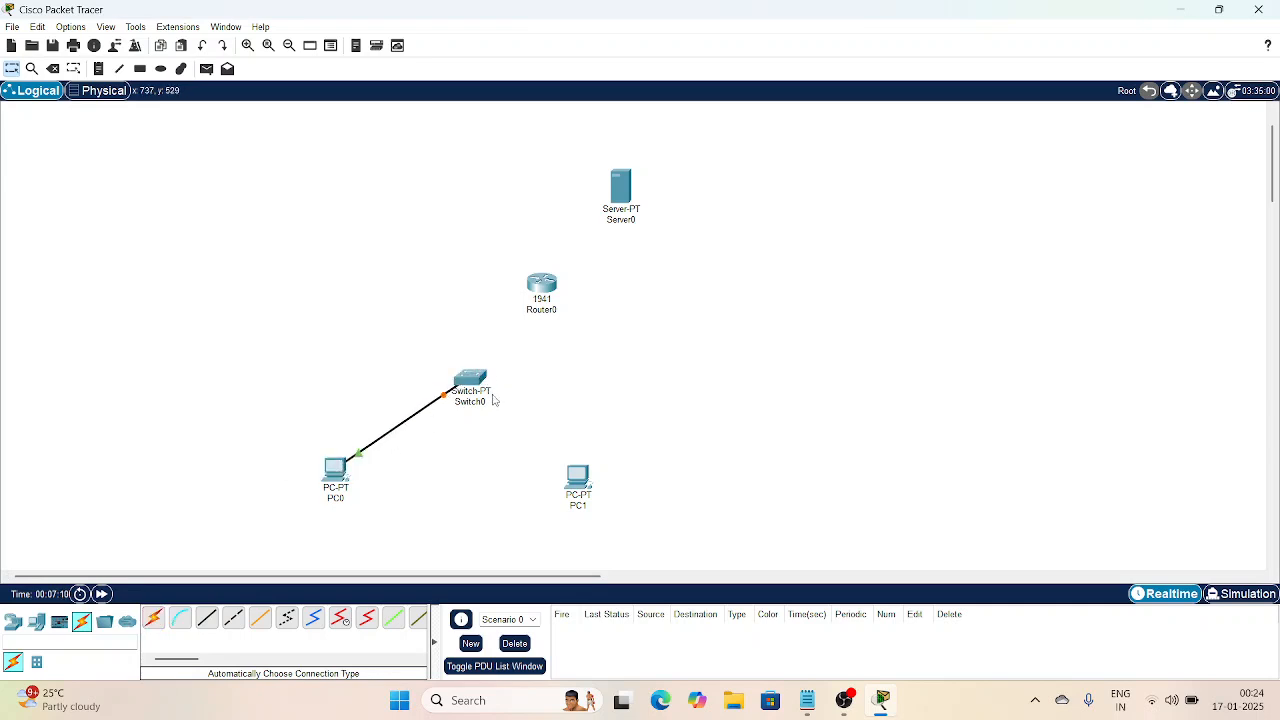
pyautogui.click(160, 615)
pyautogui.click(471, 380)
pyautogui.click(577, 476)
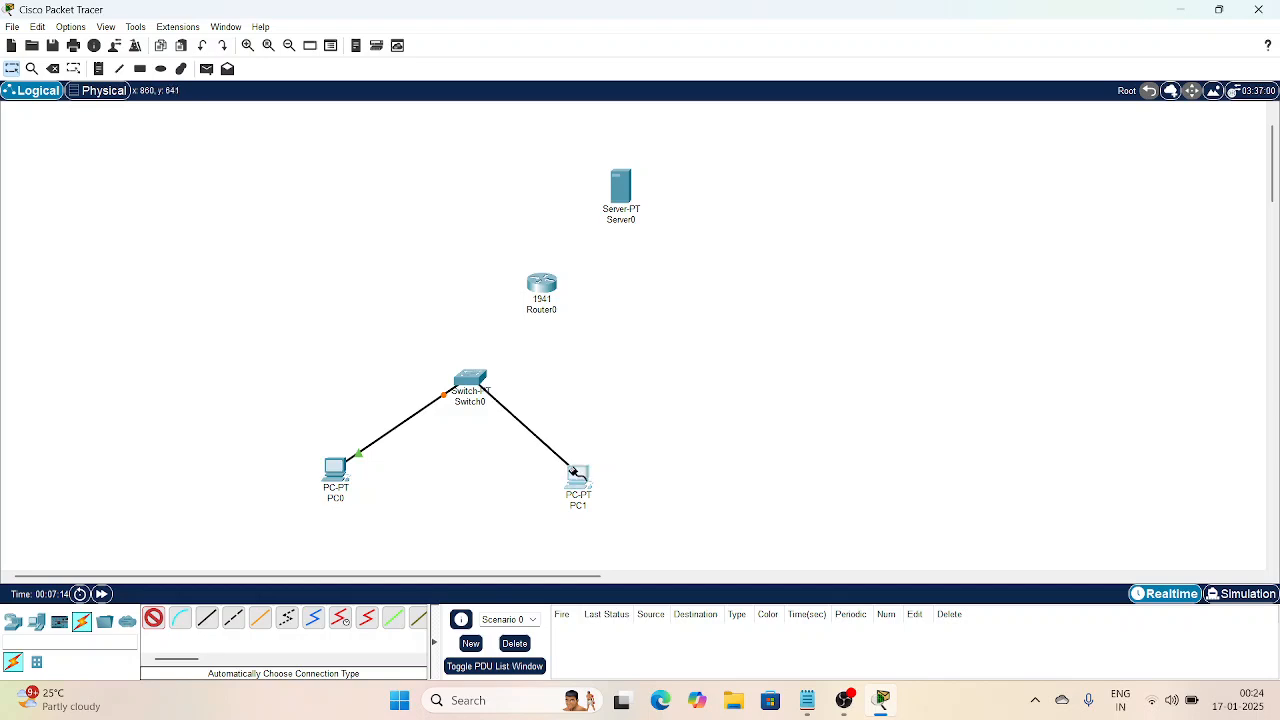
# Step: Cable Router0 to Switch0 and Server0 to Router0 using automatic connection type
pyautogui.click(153, 617)
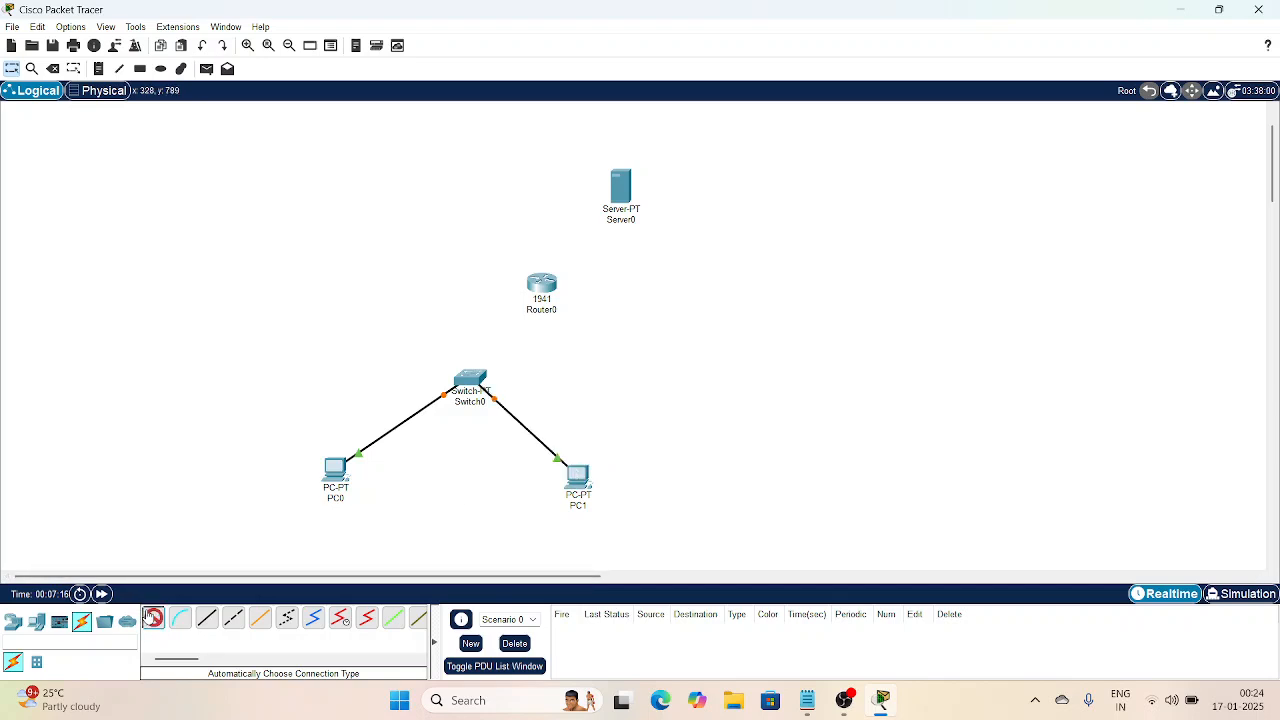
pyautogui.click(541, 285)
pyautogui.click(471, 378)
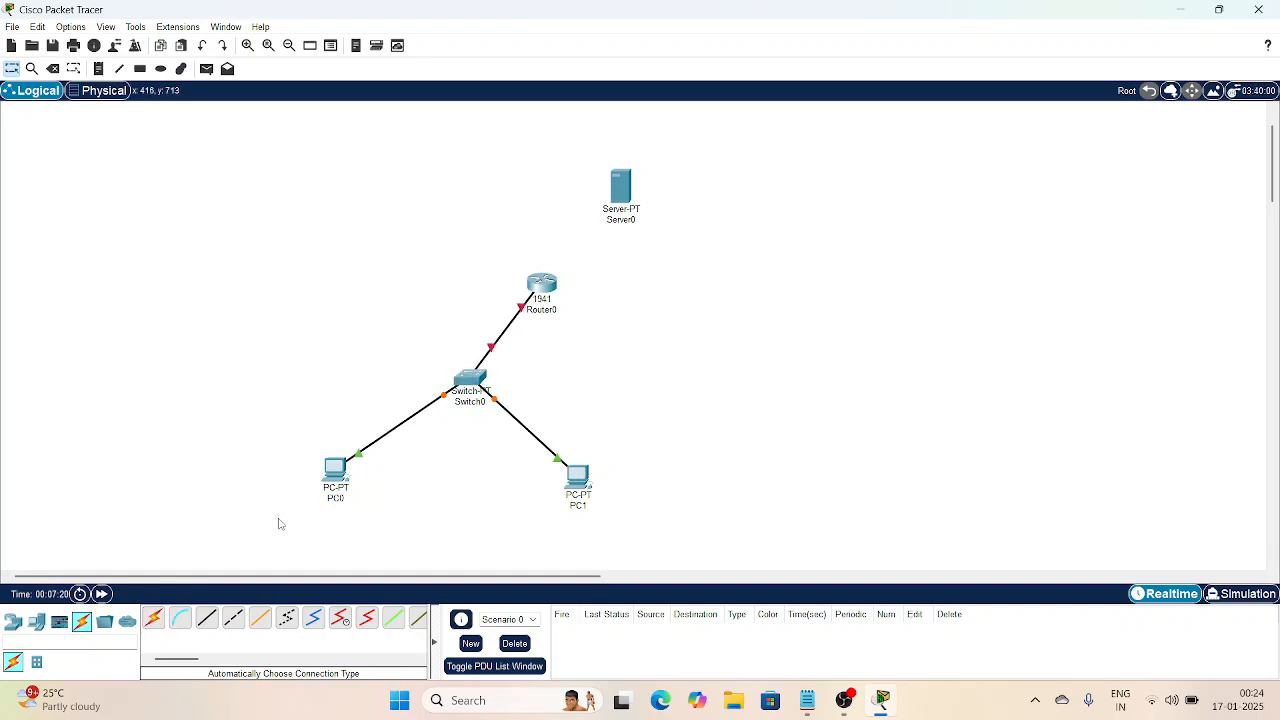
pyautogui.click(154, 620)
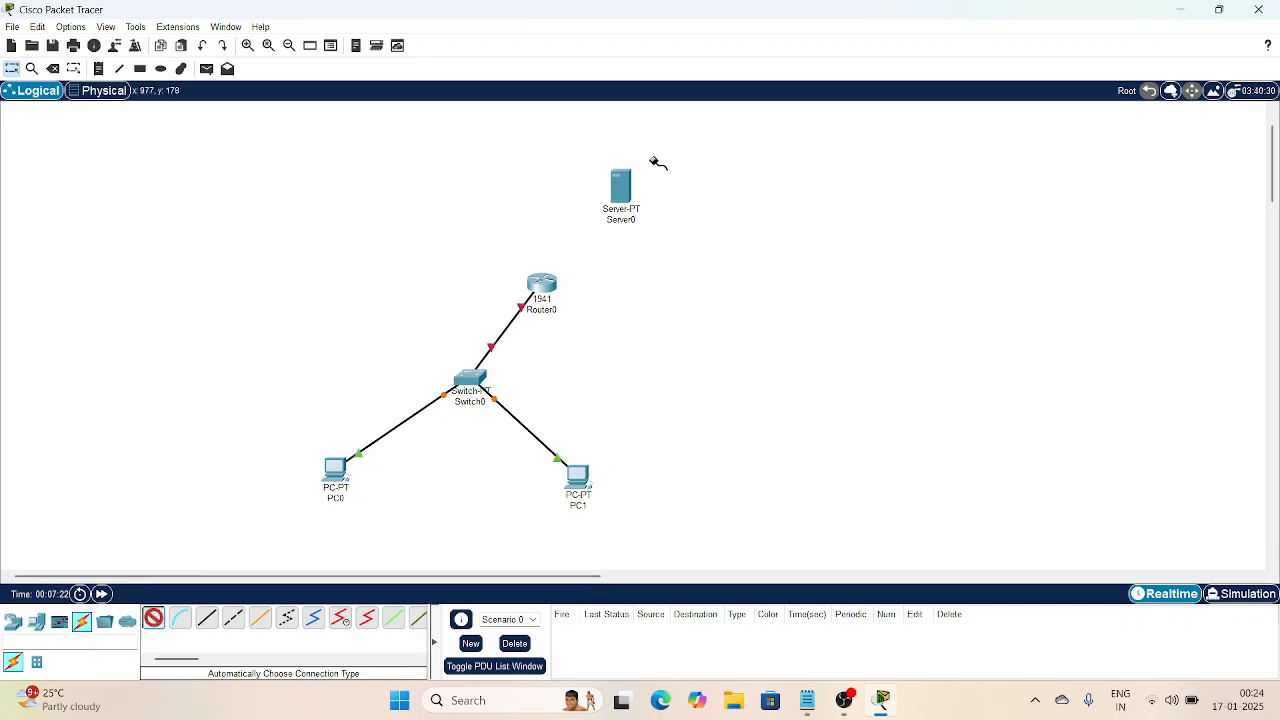
pyautogui.click(614, 200)
pyautogui.click(546, 286)
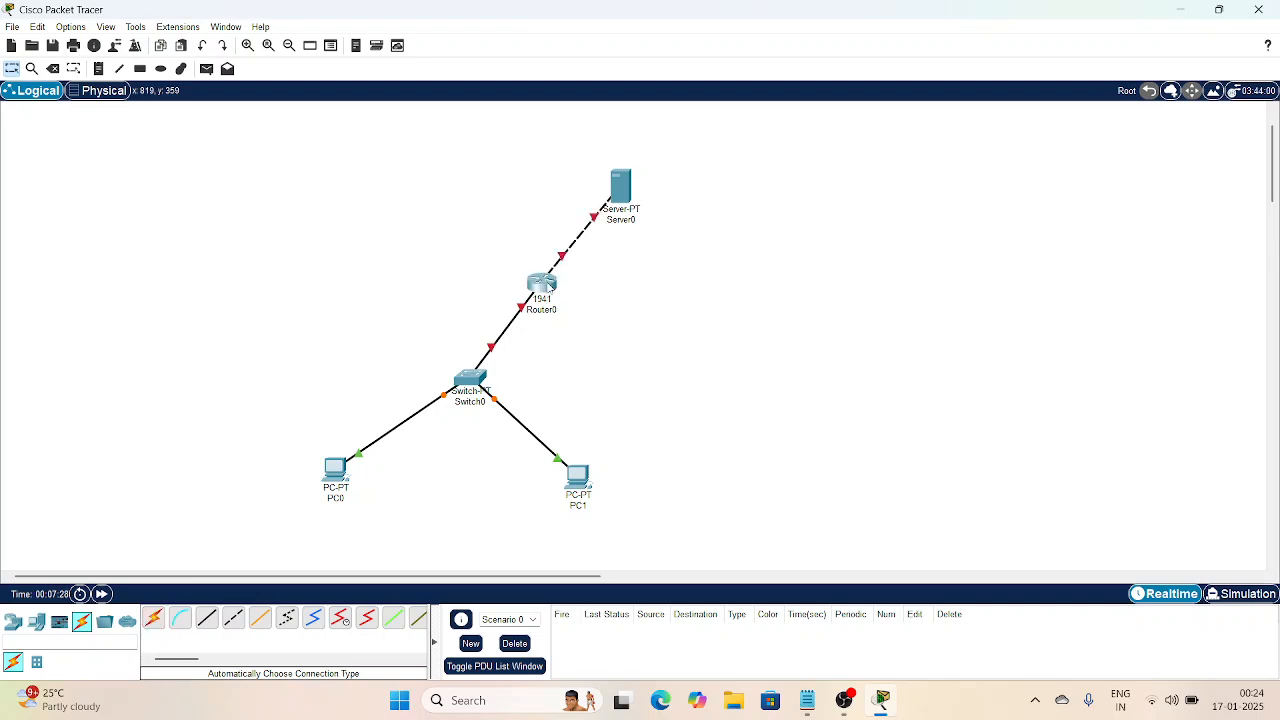
# Step: Open Server0's Desktop IP Configuration page, then bring the subnet notes forward
pyautogui.click(621, 188)
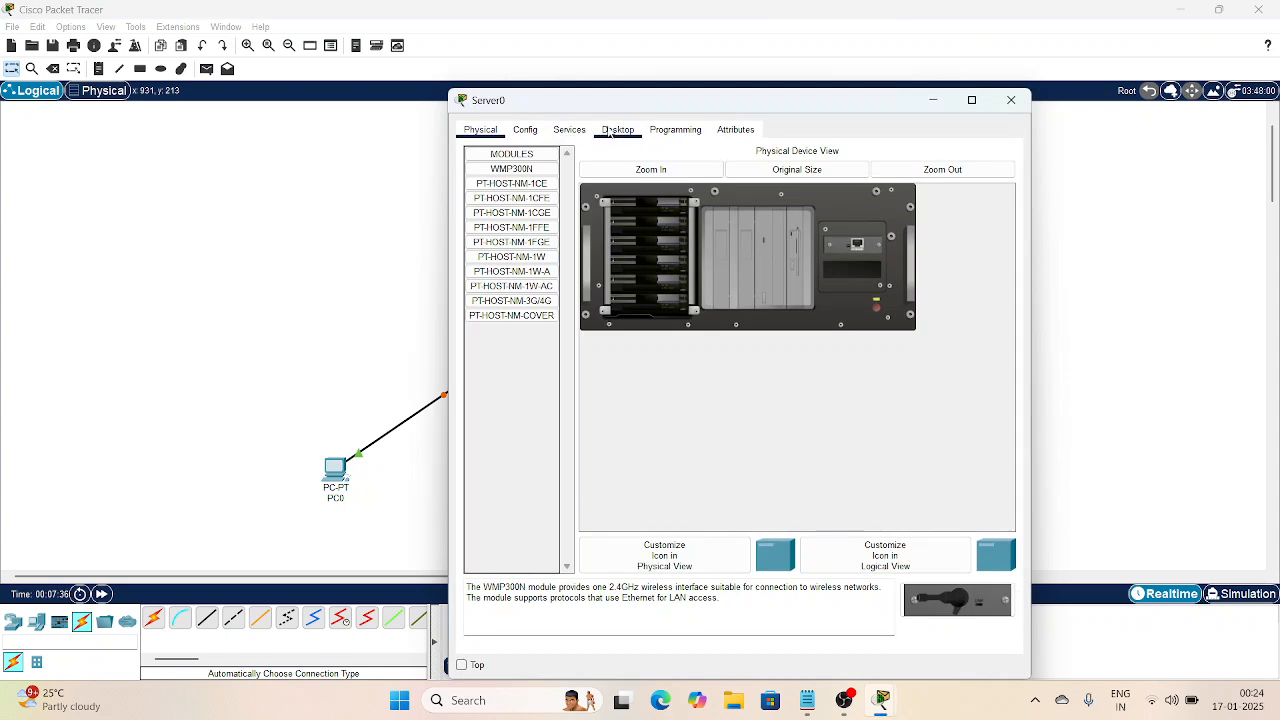
pyautogui.click(607, 130)
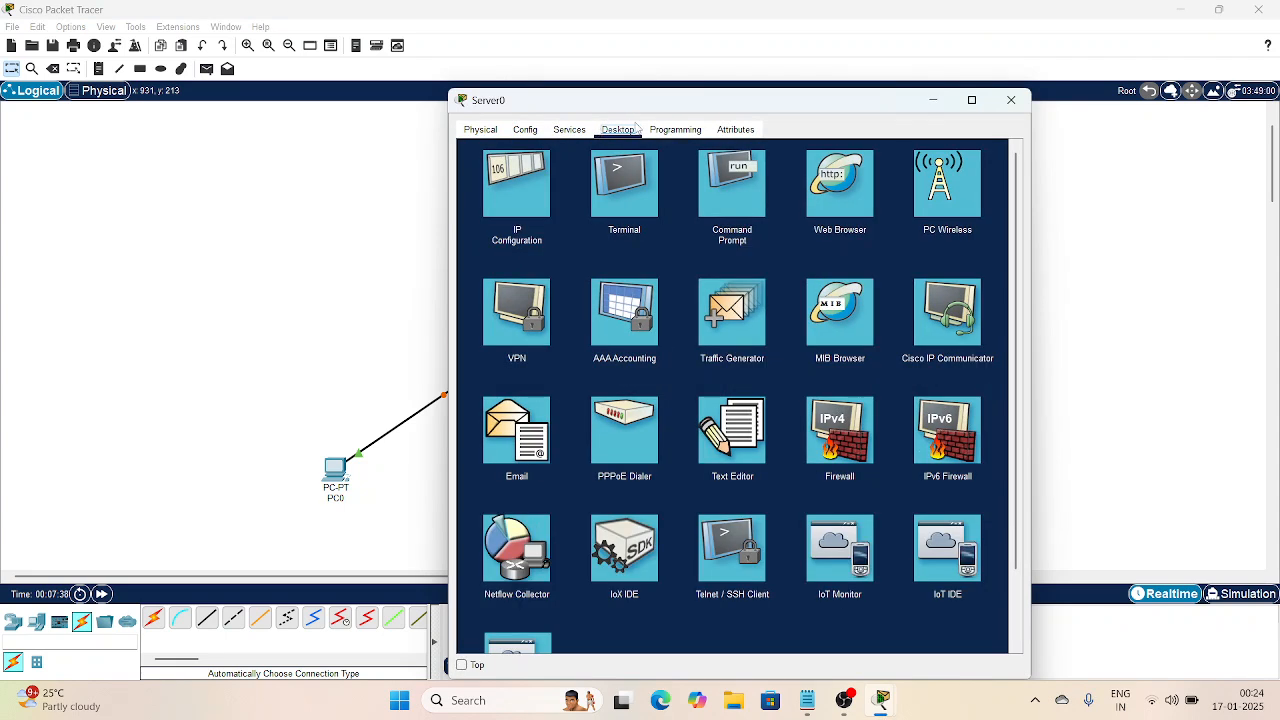
pyautogui.click(537, 202)
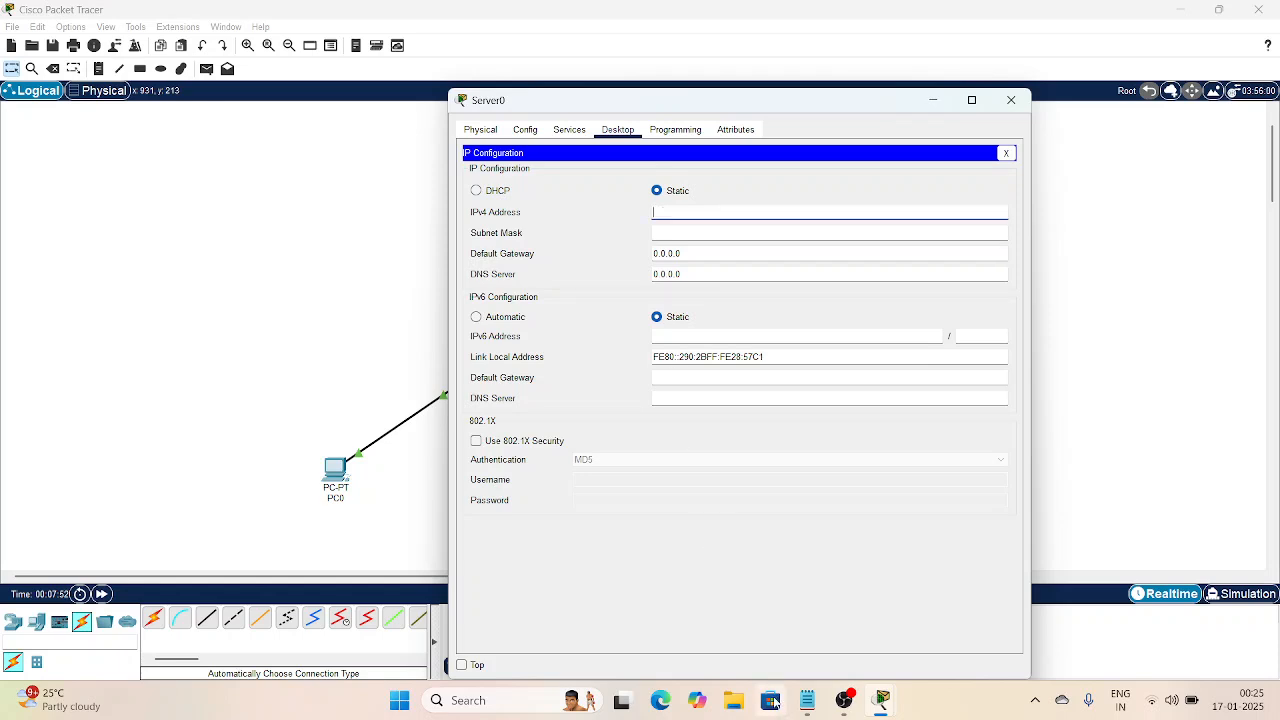
pyautogui.click(805, 704)
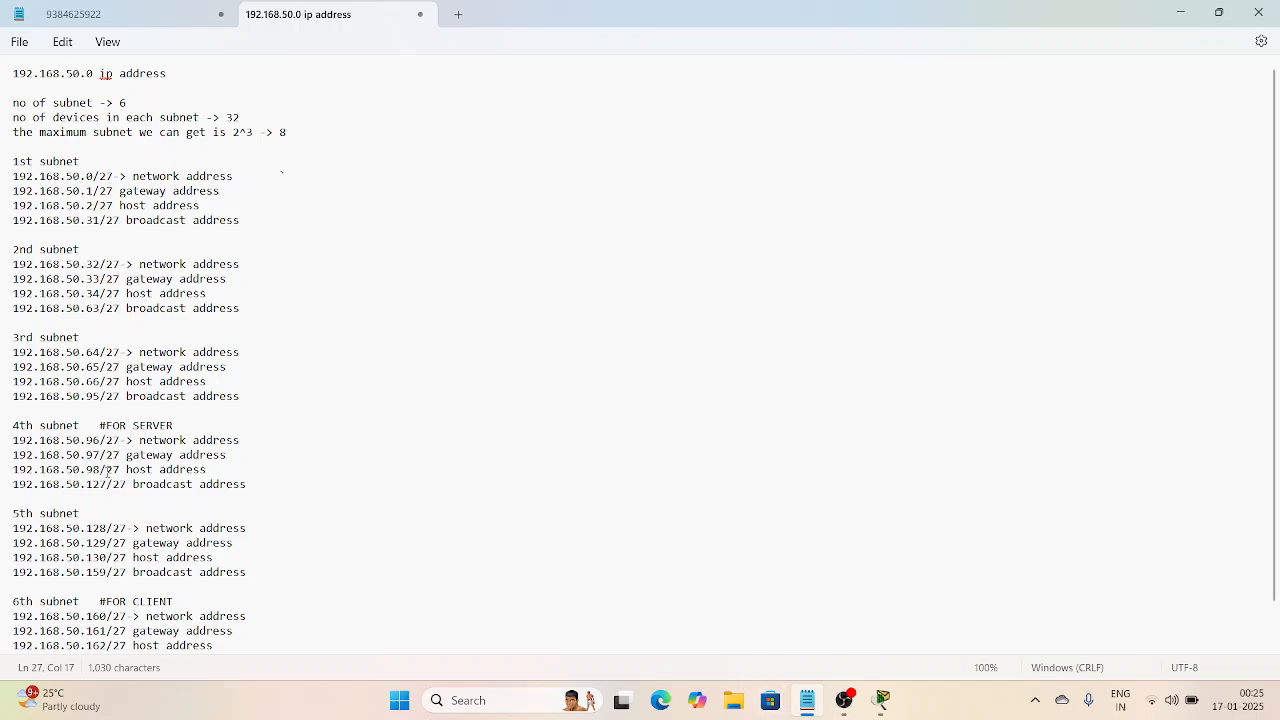
# Step: Give Server0 IPv4 address 192.168.50.98 with subnet mask 255.255.255.224
pyautogui.moveTo(101, 469); pyautogui.dragTo(4, 474)
pyautogui.hotkey('ctrl', 'c')
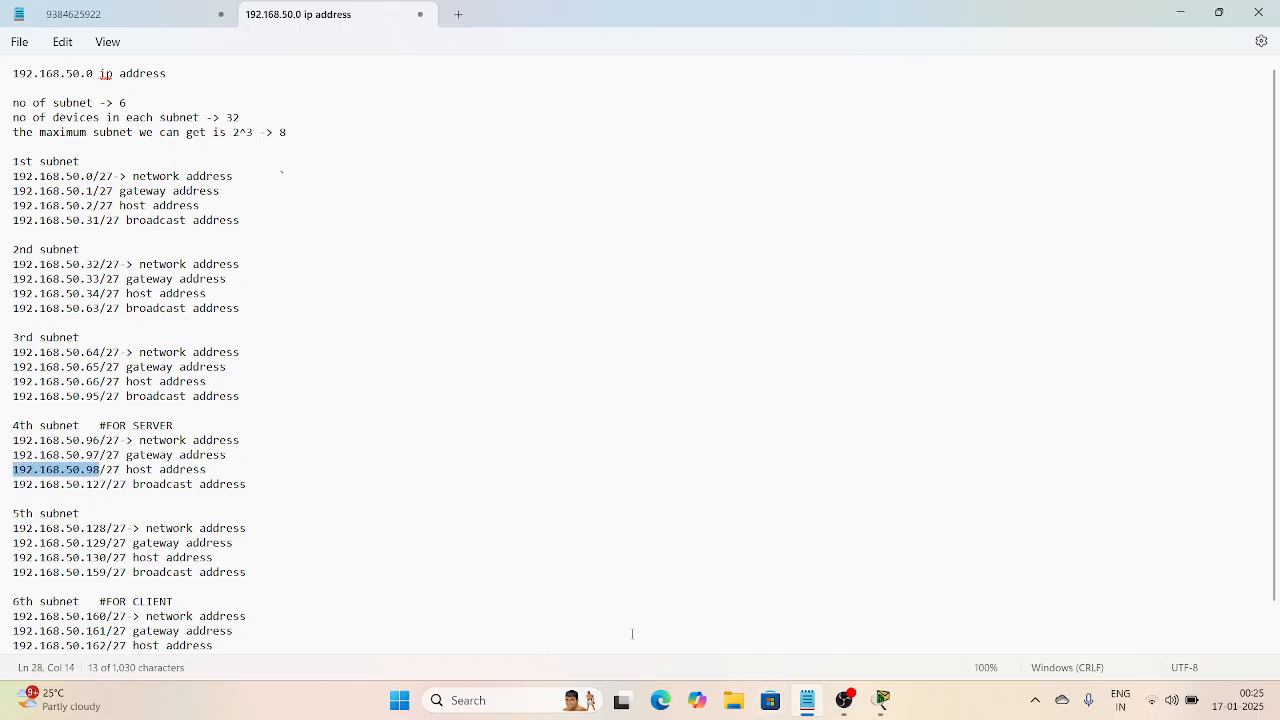
pyautogui.click(395, 479)
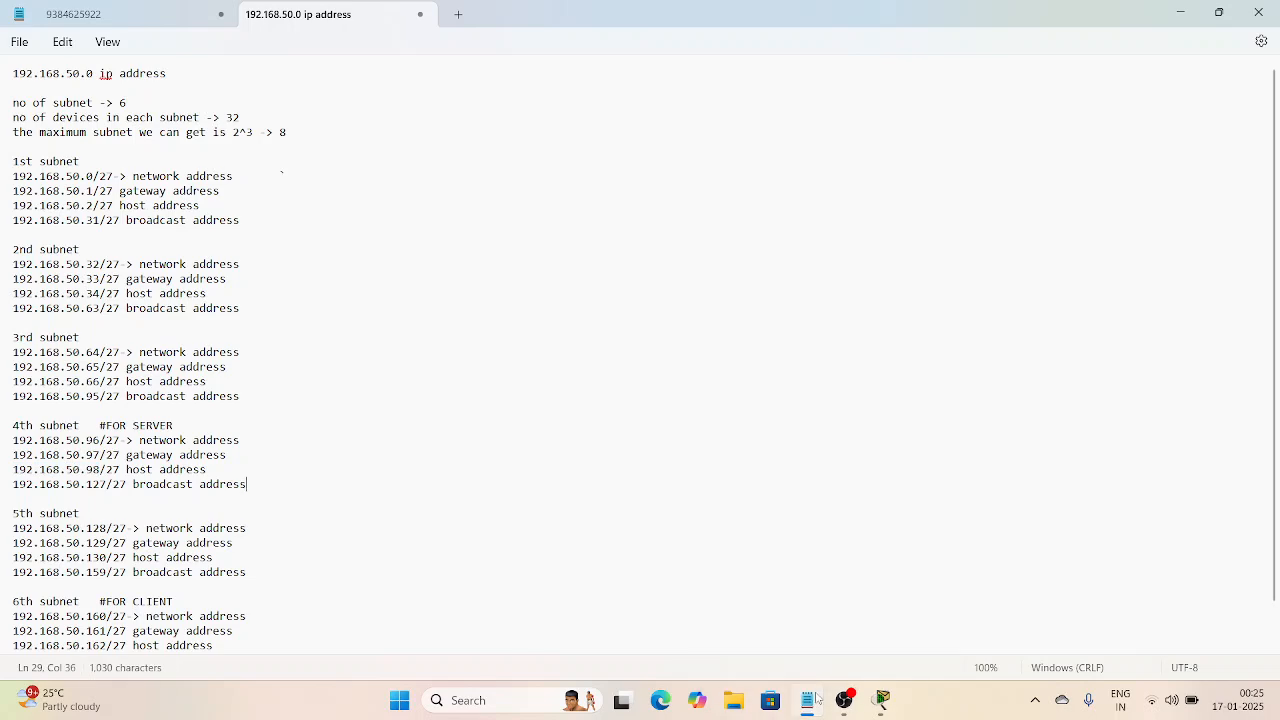
pyautogui.click(882, 700)
pyautogui.click(741, 211)
pyautogui.hotkey('ctrl', 'v')
pyautogui.click(734, 227)
pyautogui.press('BackSpace')
pyautogui.write('22')
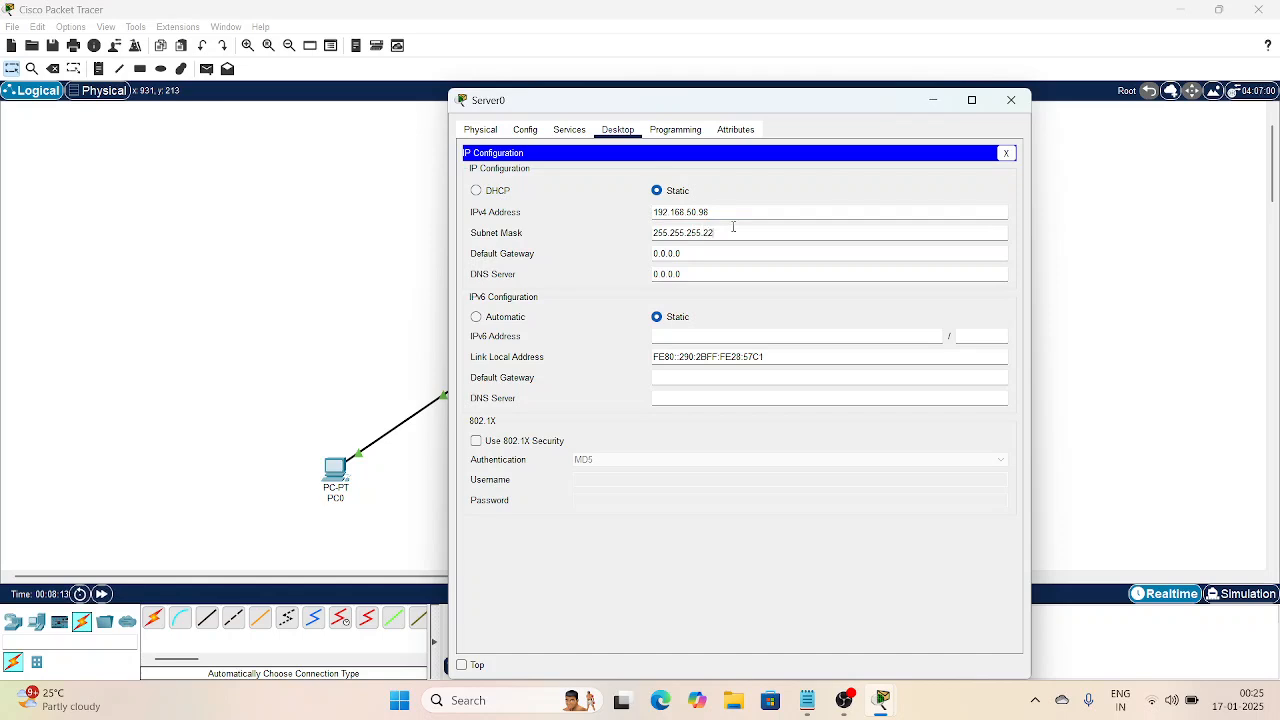
# Step: Set Server0's default gateway to 192.168.50.97
pyautogui.click(720, 251)
pyautogui.click(719, 251)
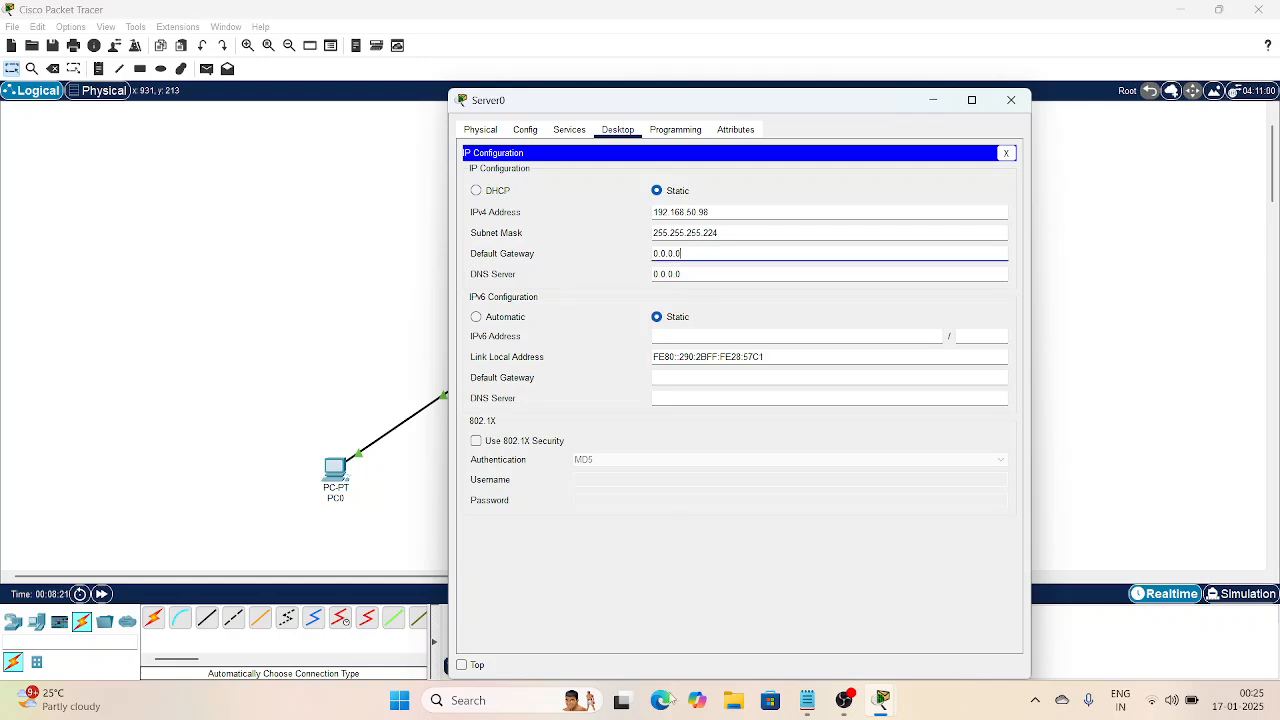
pyautogui.click(800, 706)
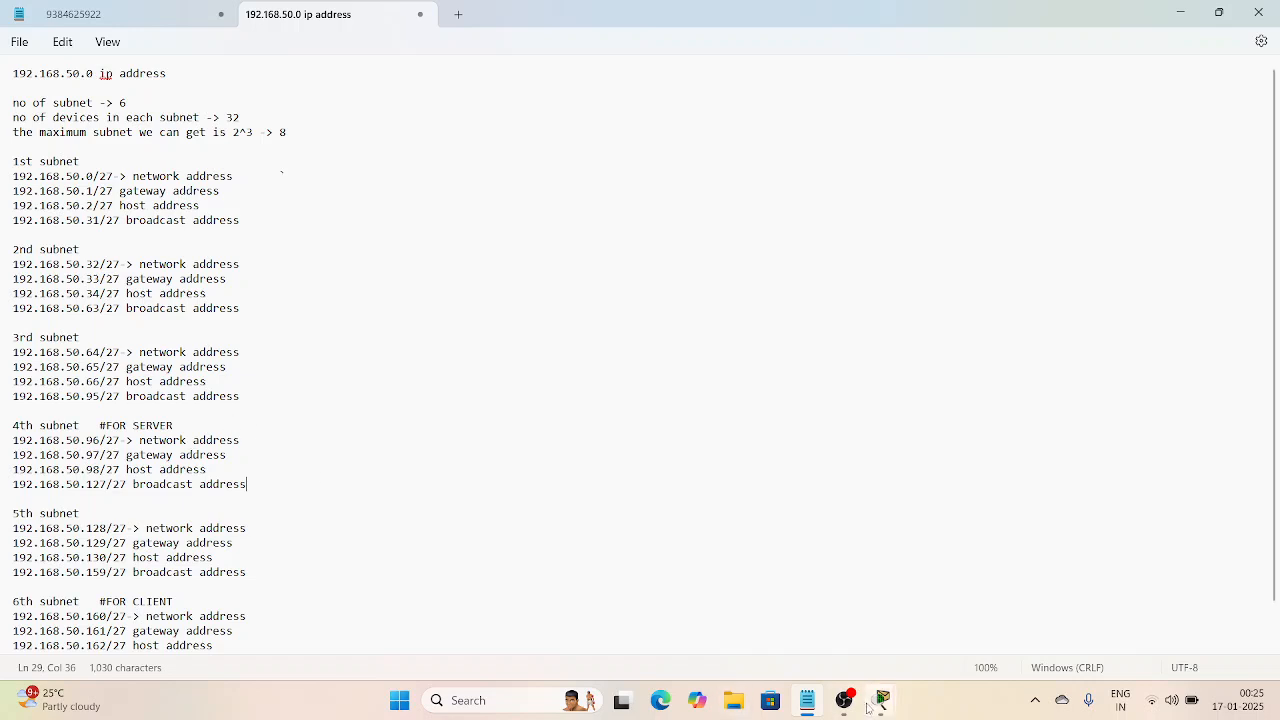
pyautogui.moveTo(882, 700)
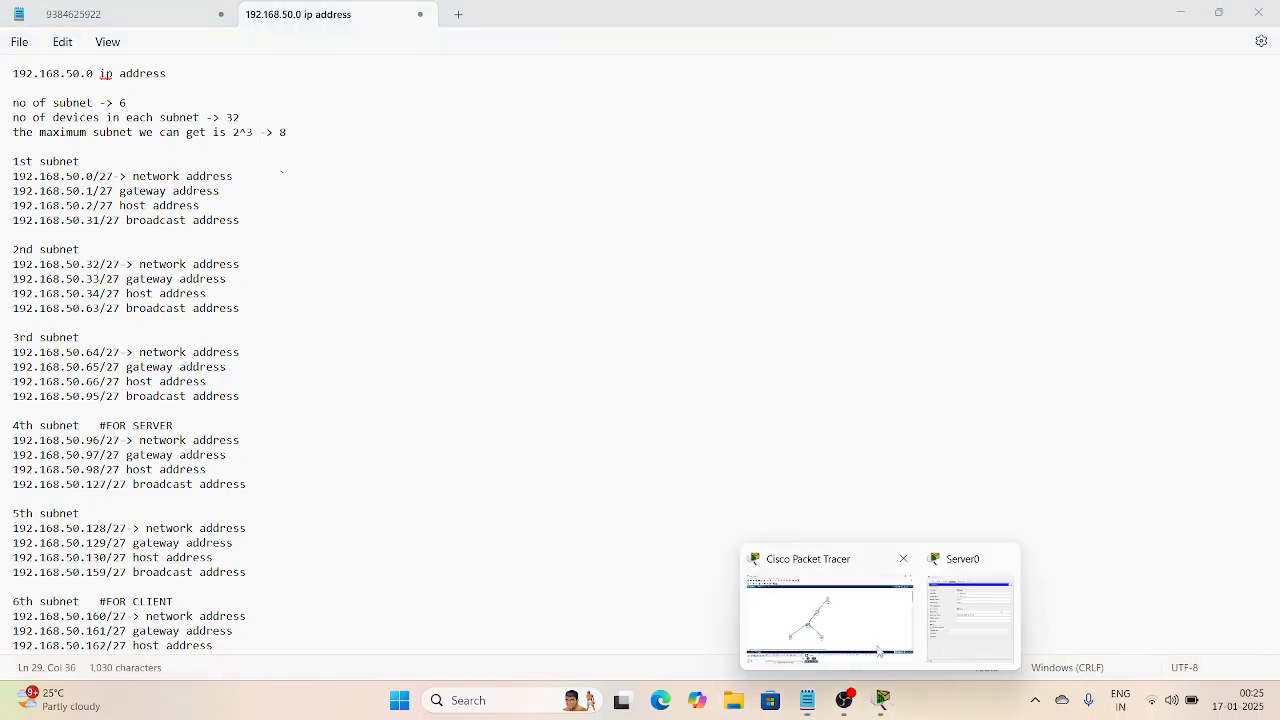
pyautogui.moveTo(875, 648)
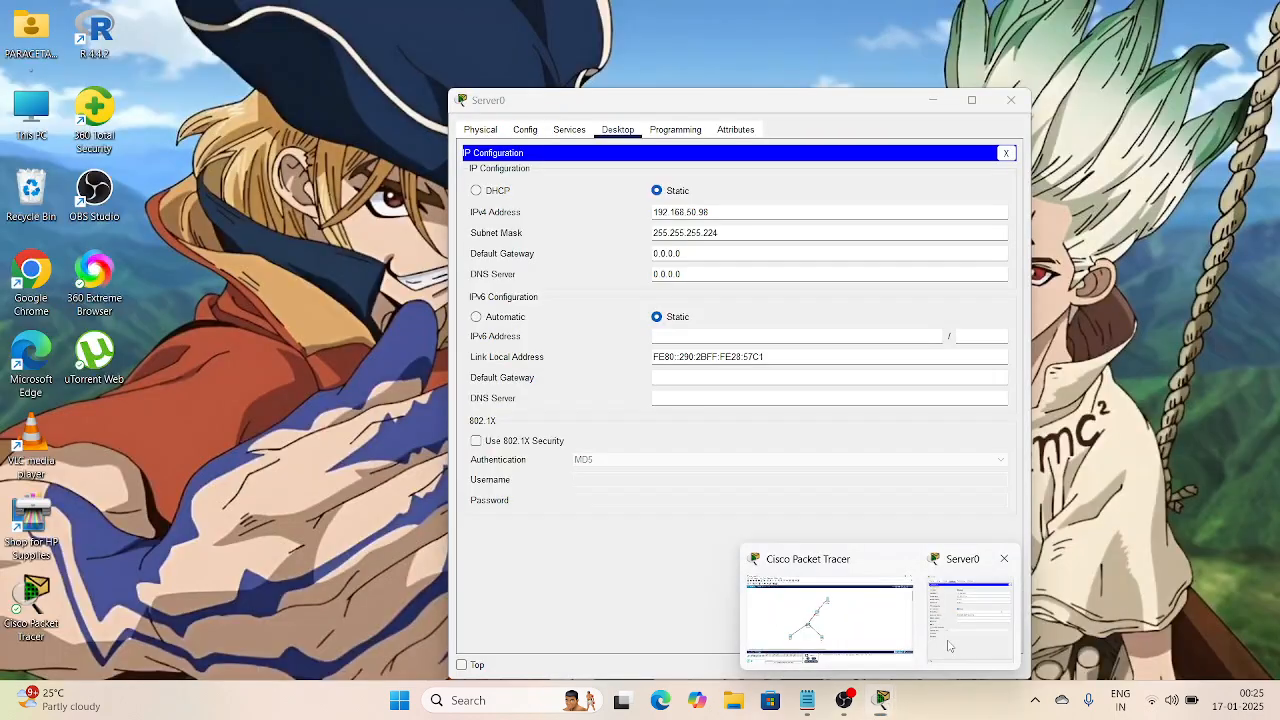
pyautogui.click(950, 645)
pyautogui.click(811, 253)
pyautogui.press('BackSpace')
pyautogui.press('BackSpace')
pyautogui.press('BackSpace')
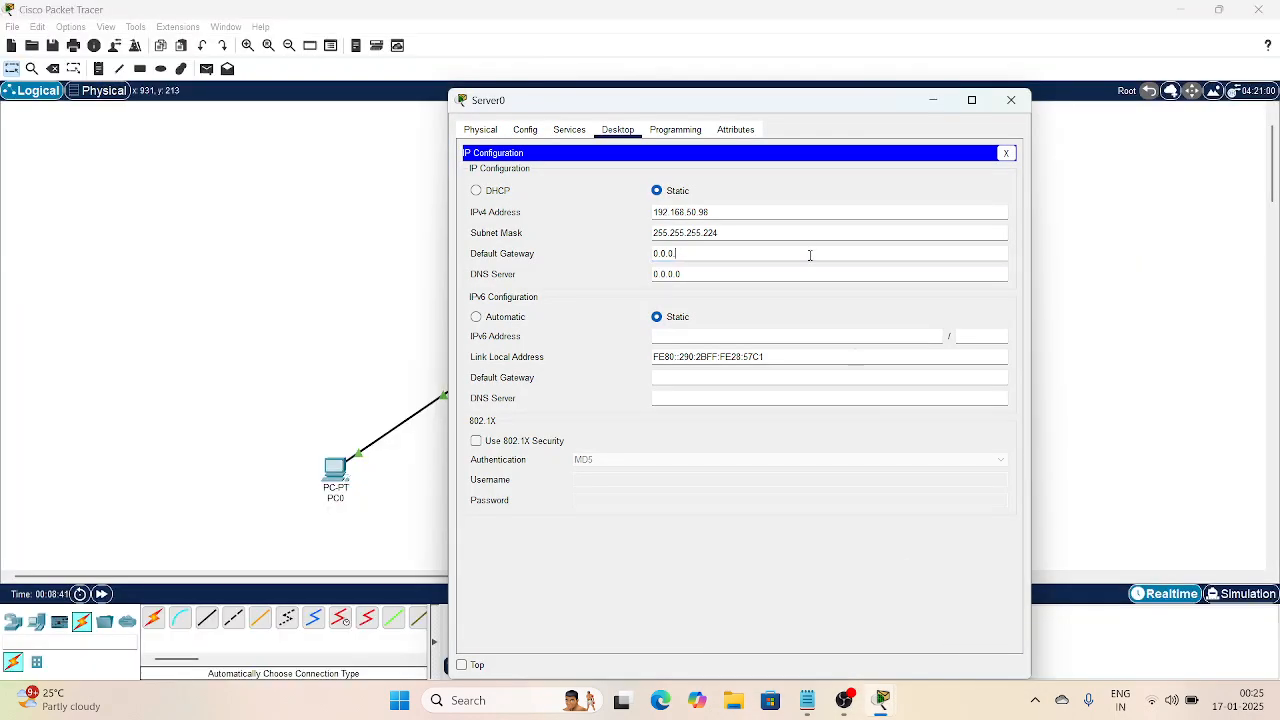
pyautogui.press('BackSpace')
pyautogui.press('BackSpace')
pyautogui.press('BackSpace')
pyautogui.press('BackSpace')
pyautogui.hotkey('ctrl', 'v')
pyautogui.press('BackSpace')
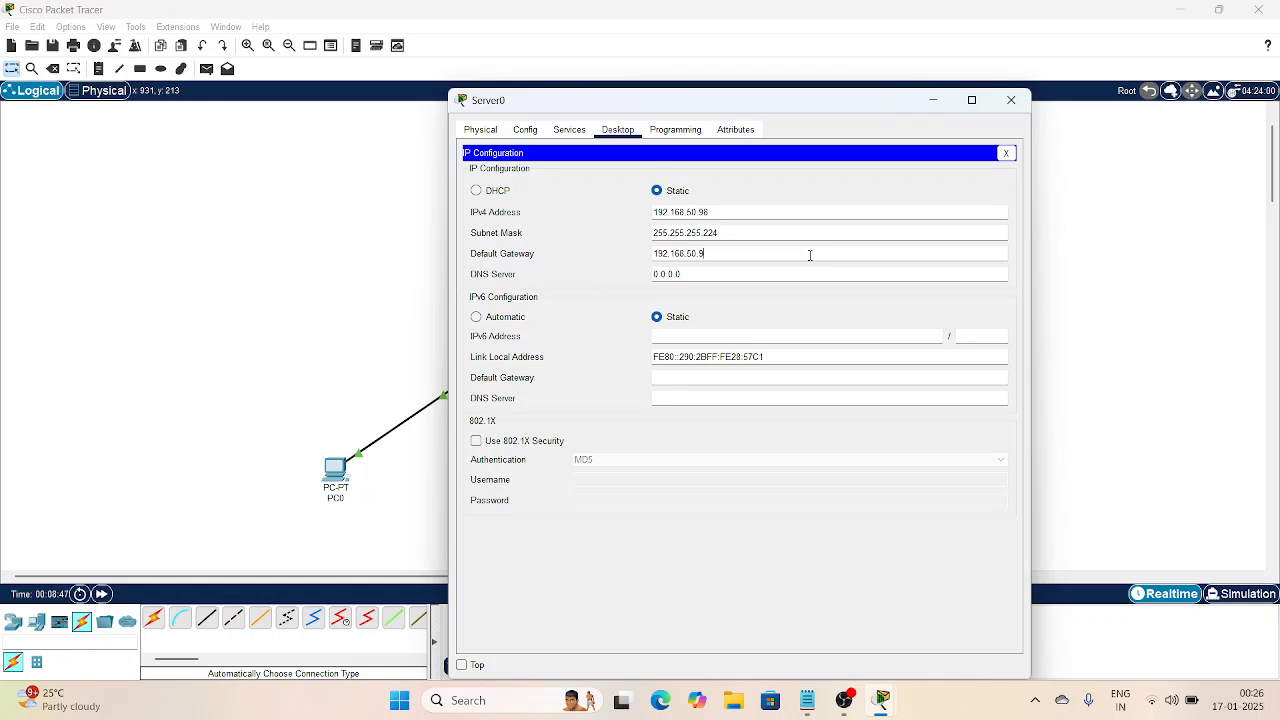
pyautogui.click(810, 705)
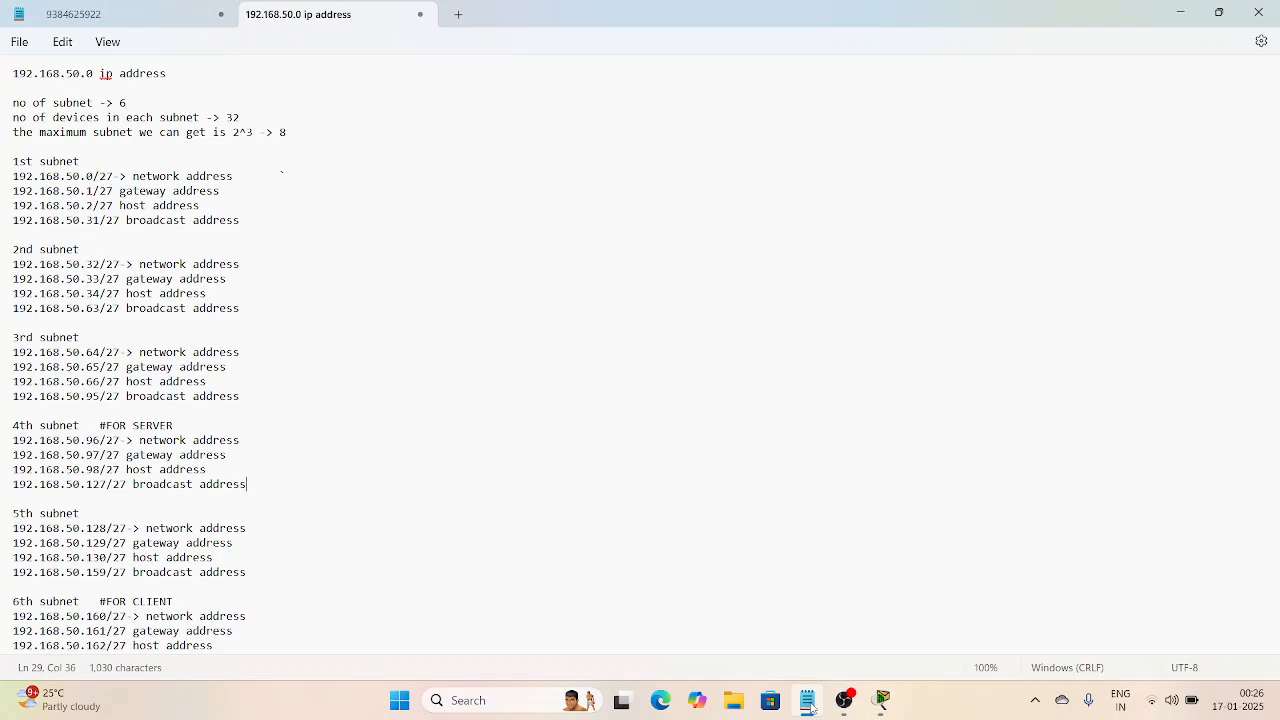
pyautogui.click(810, 705)
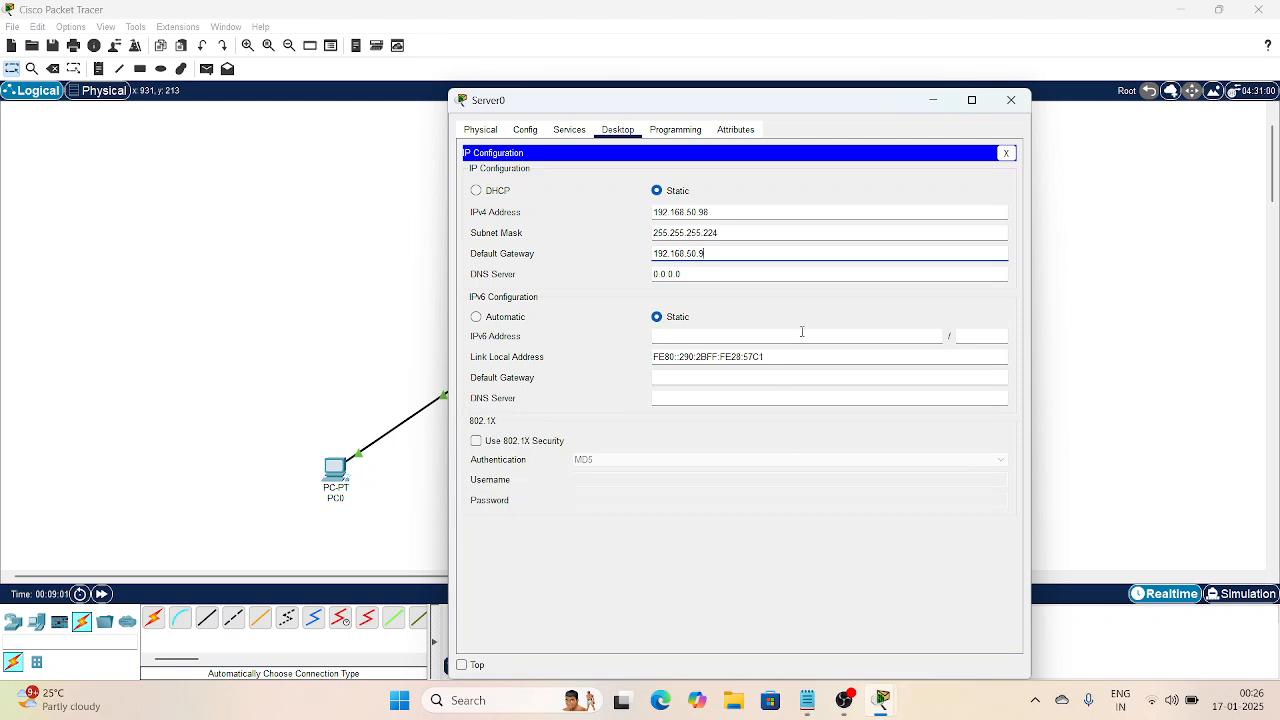
pyautogui.write('7')
pyautogui.click(726, 212)
# Step: Set Server0's DNS server to 192.168.50.98 and close its window
pyautogui.click(705, 273)
pyautogui.press('BackSpace')
pyautogui.press('BackSpace')
pyautogui.press('BackSpace')
pyautogui.press('BackSpace')
pyautogui.press('BackSpace')
pyautogui.press('BackSpace')
pyautogui.press('BackSpace')
pyautogui.hotkey('ctrl', 'v')
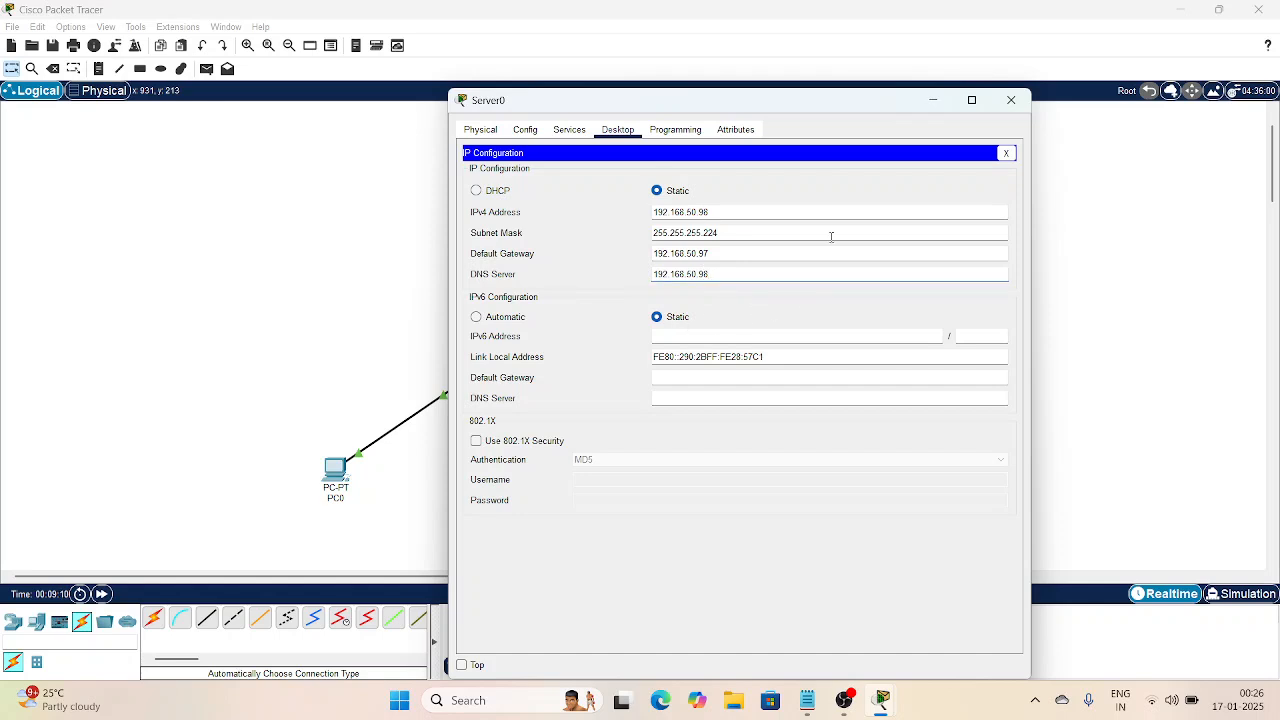
pyautogui.click(1008, 103)
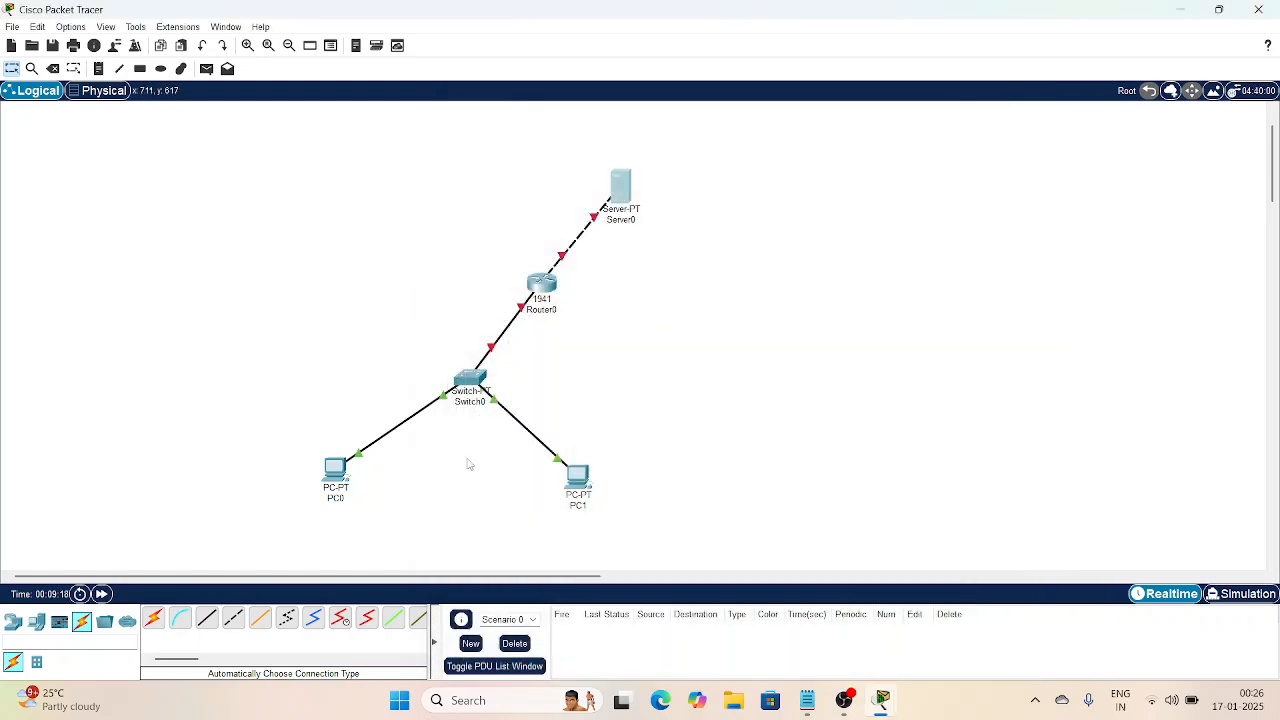
# Step: Open PC0's IP Configuration, checking the subnet notes for its address
pyautogui.click(338, 470)
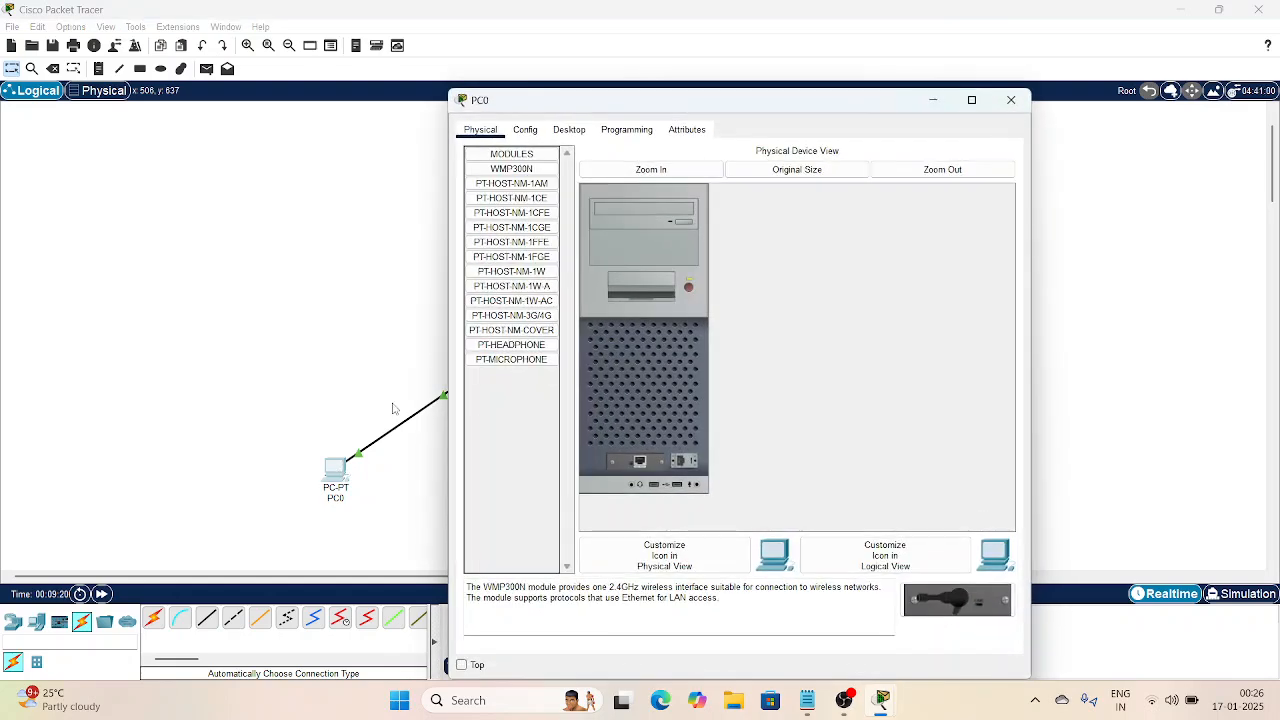
pyautogui.click(571, 132)
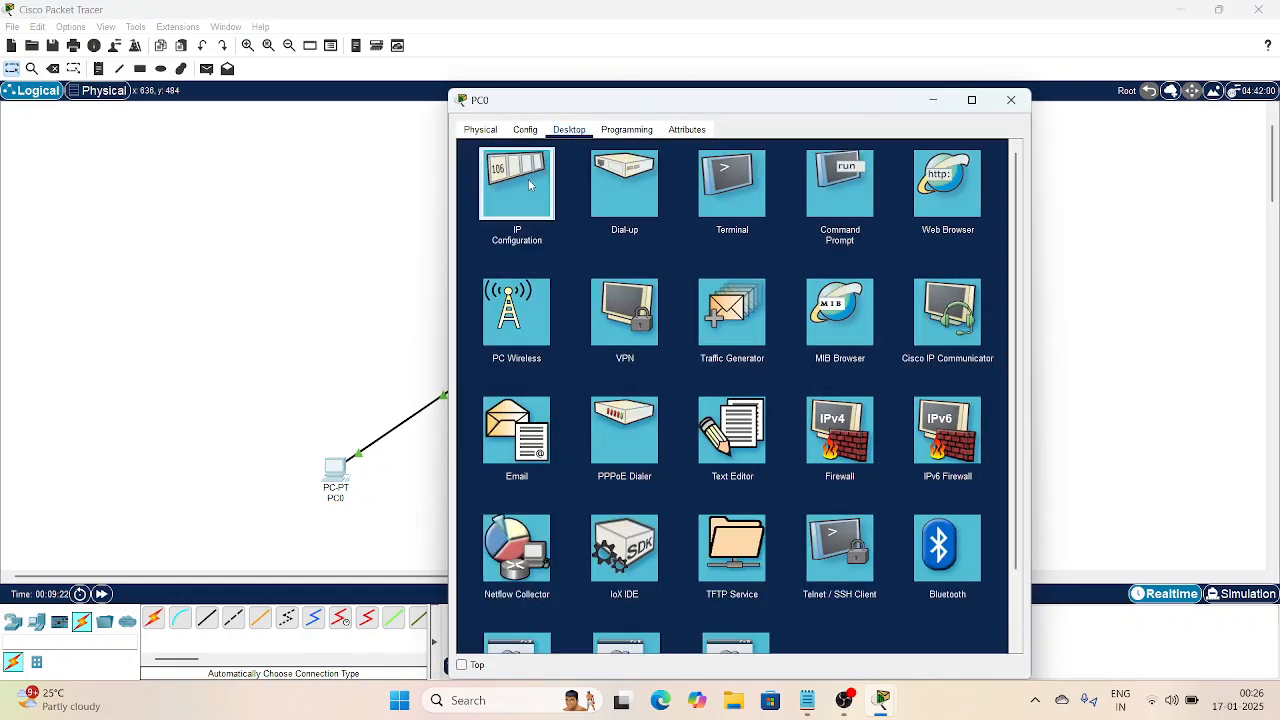
pyautogui.click(528, 179)
pyautogui.click(669, 229)
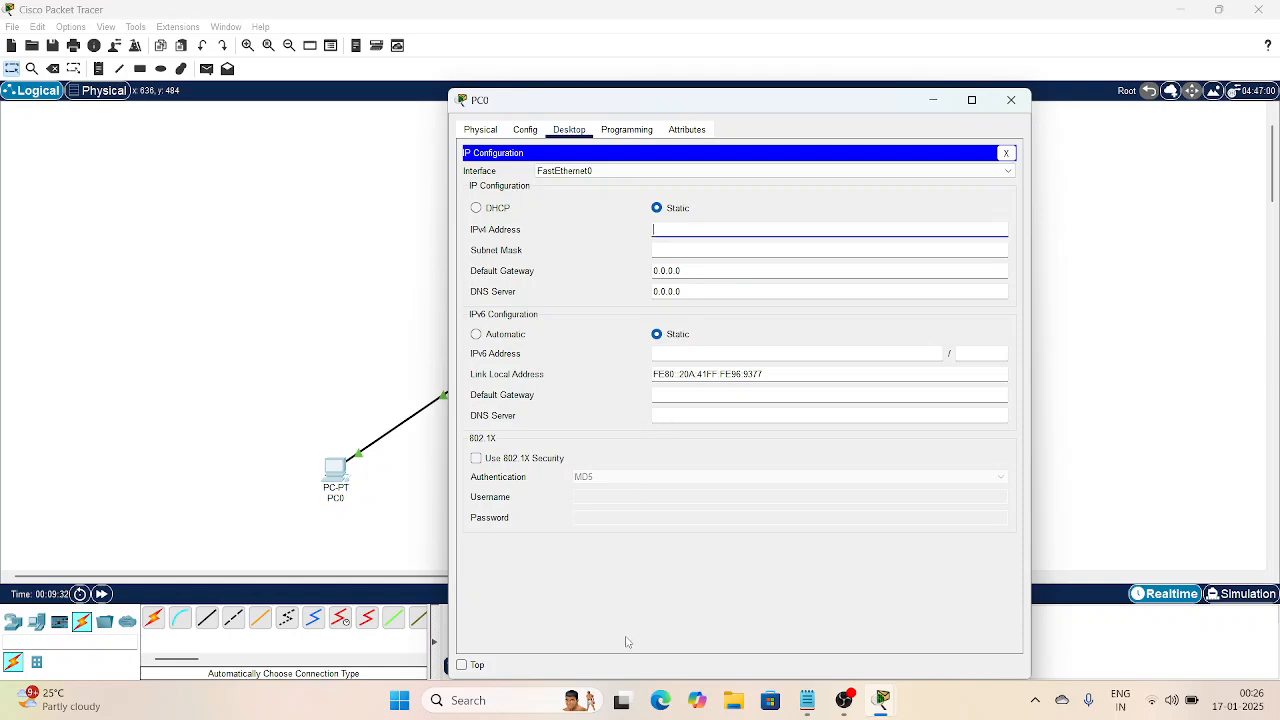
pyautogui.click(807, 700)
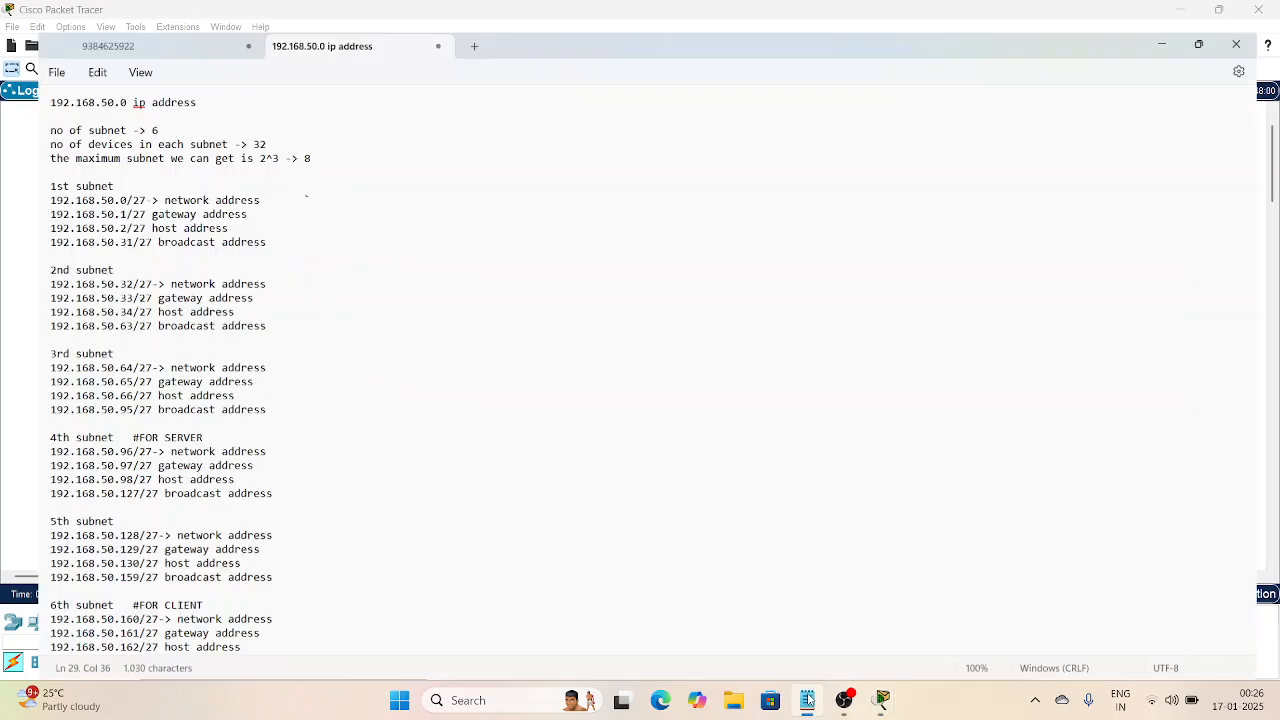
pyautogui.scroll(-1, 161, 619)
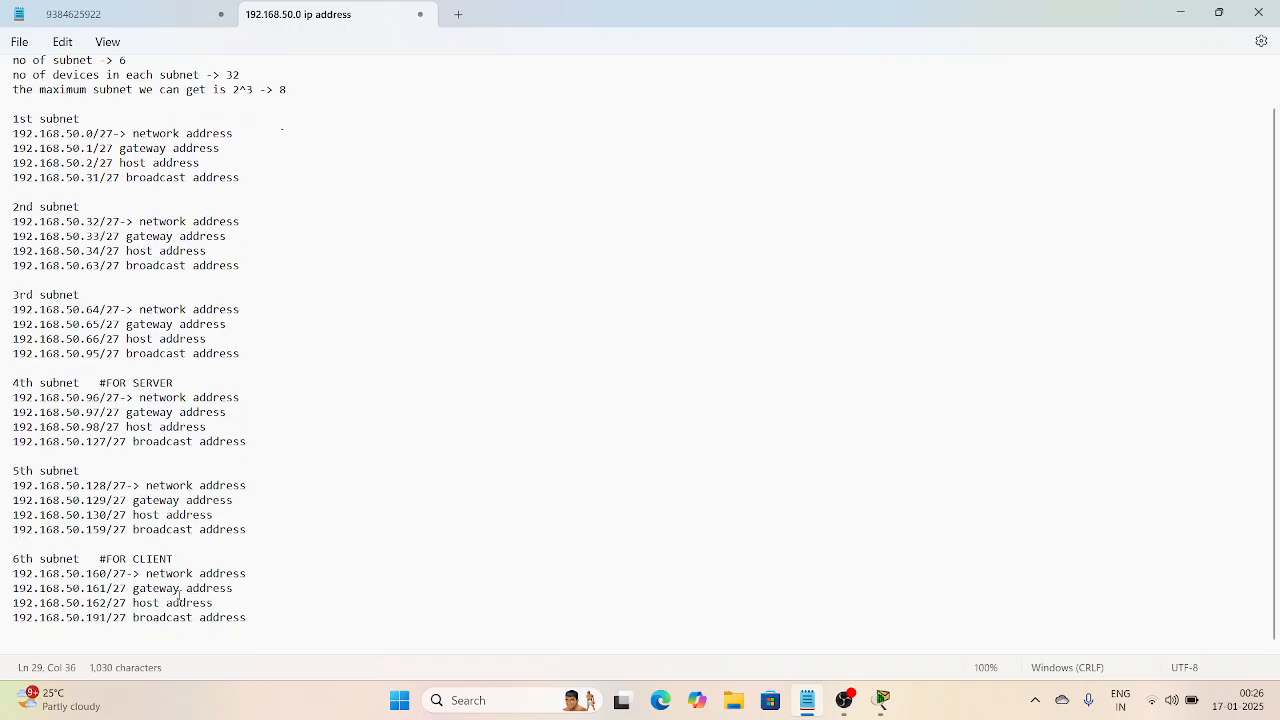
pyautogui.click(880, 700)
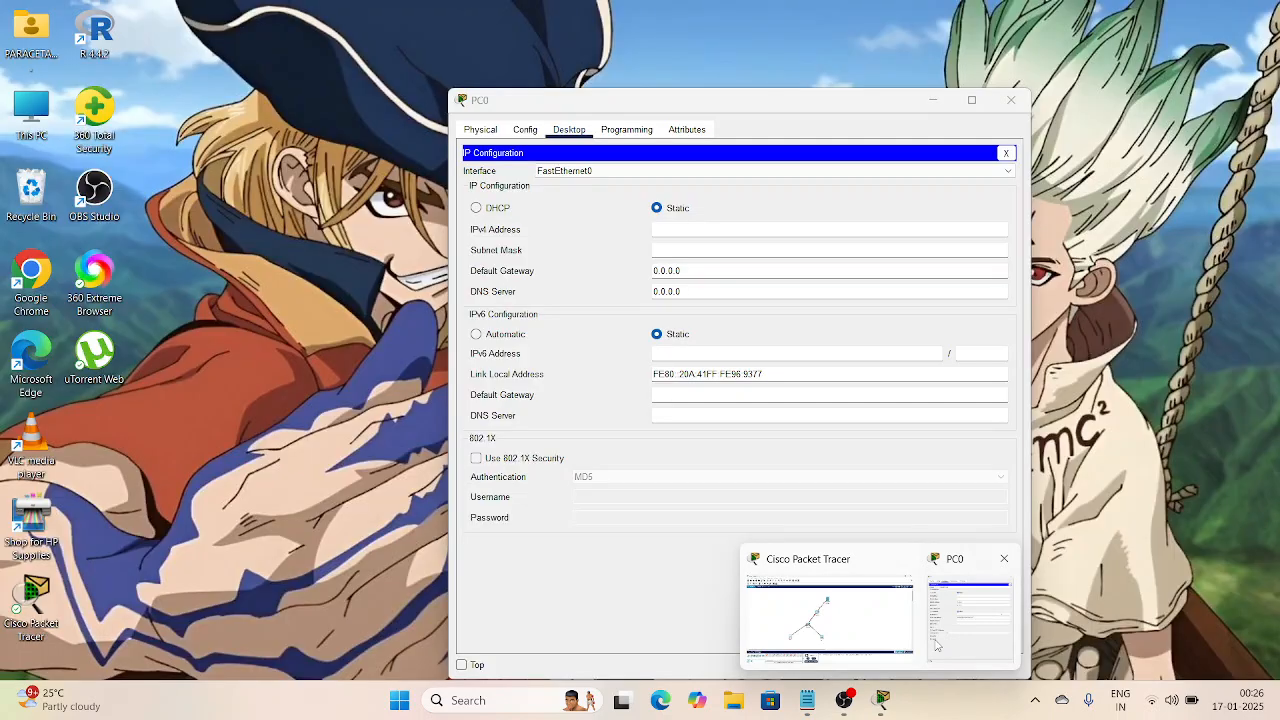
pyautogui.click(968, 610)
# Step: Give PC0 IPv4 address 192.168.50.162 with subnet mask 255.255.255.224
pyautogui.click(726, 231)
pyautogui.write('192.168.50.98')
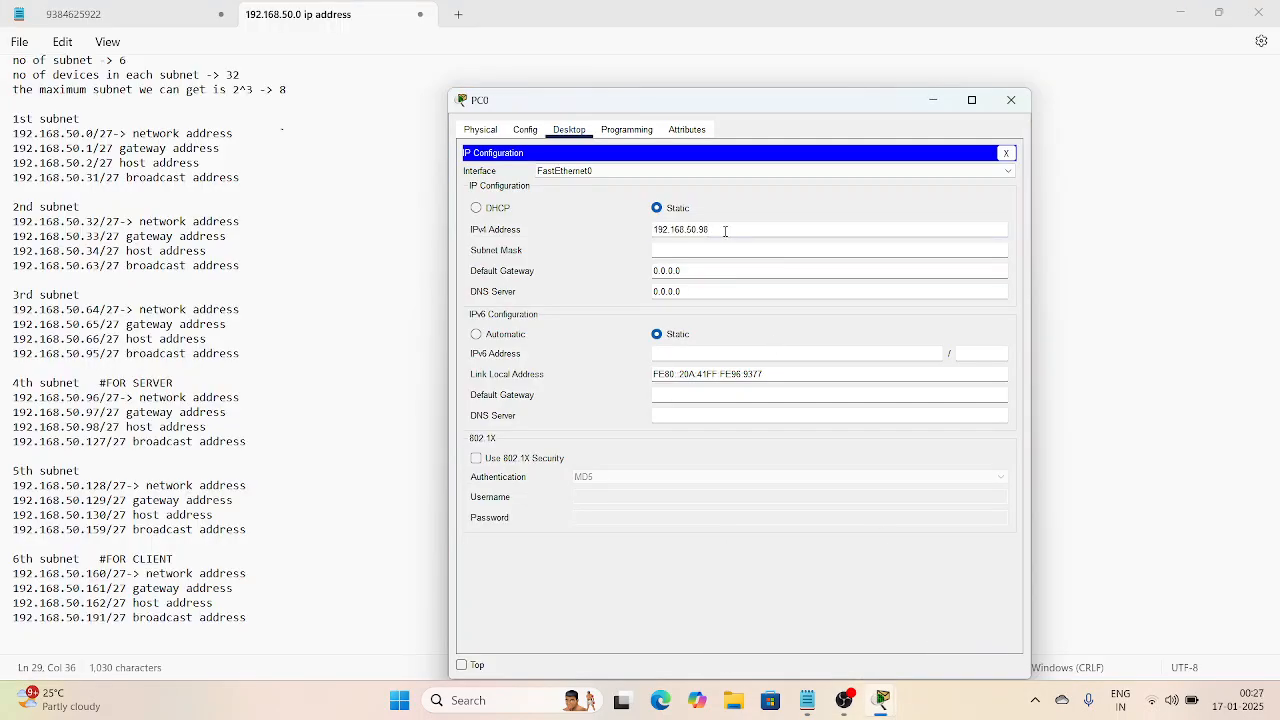
pyautogui.press('BackSpace')
pyautogui.press('BackSpace')
pyautogui.write('162')
pyautogui.click(722, 248)
pyautogui.press('BackSpace')
pyautogui.write('224')
# Step: Set PC0's gateway to 192.168.50.161 and DNS to 192.168.50.98, then close it
pyautogui.click(699, 267)
pyautogui.press('BackSpace')
pyautogui.press('BackSpace')
pyautogui.press('BackSpace')
pyautogui.press('BackSpace')
pyautogui.press('BackSpace')
pyautogui.press('BackSpace')
pyautogui.press('BackSpace')
pyautogui.write('192.168.50.98')
pyautogui.press('BackSpace')
pyautogui.press('BackSpace')
pyautogui.write('161')
pyautogui.click(694, 291)
pyautogui.press('BackSpace')
pyautogui.press('BackSpace')
pyautogui.press('BackSpace')
pyautogui.press('BackSpace')
pyautogui.press('BackSpace')
pyautogui.press('BackSpace')
pyautogui.press('BackSpace')
pyautogui.write('192.168.50.98')
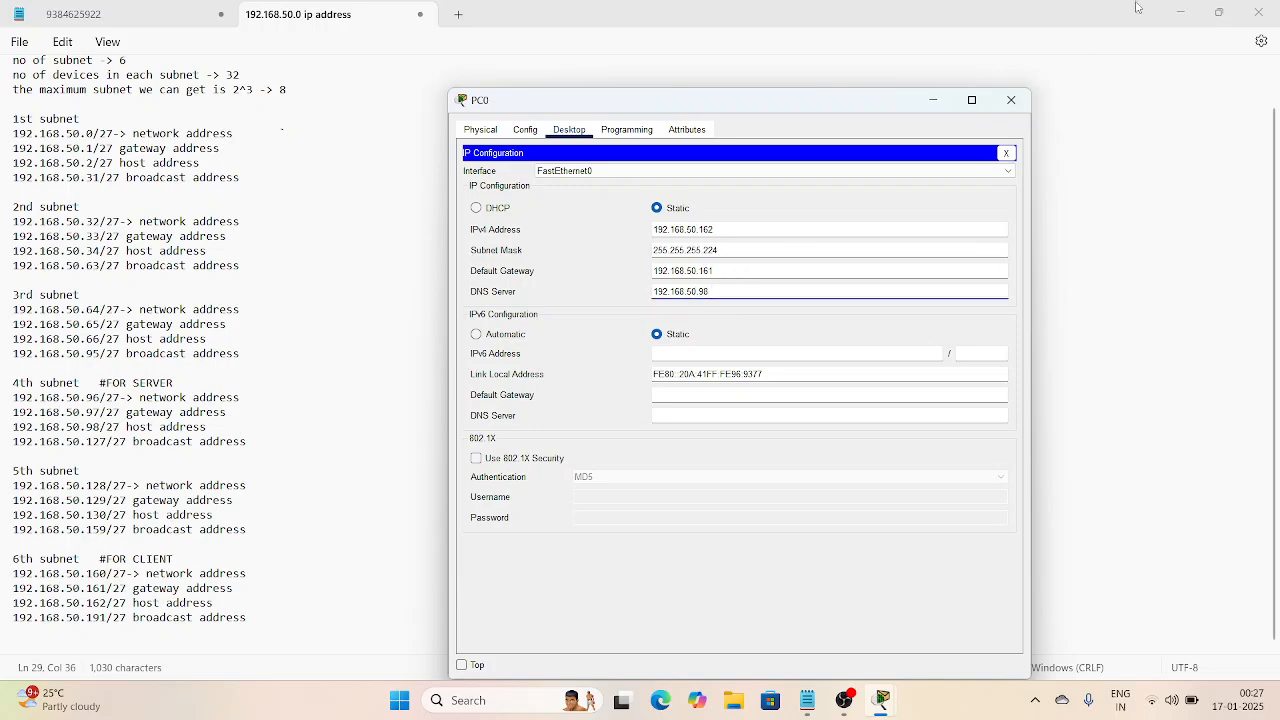
pyautogui.click(1011, 100)
pyautogui.click(882, 700)
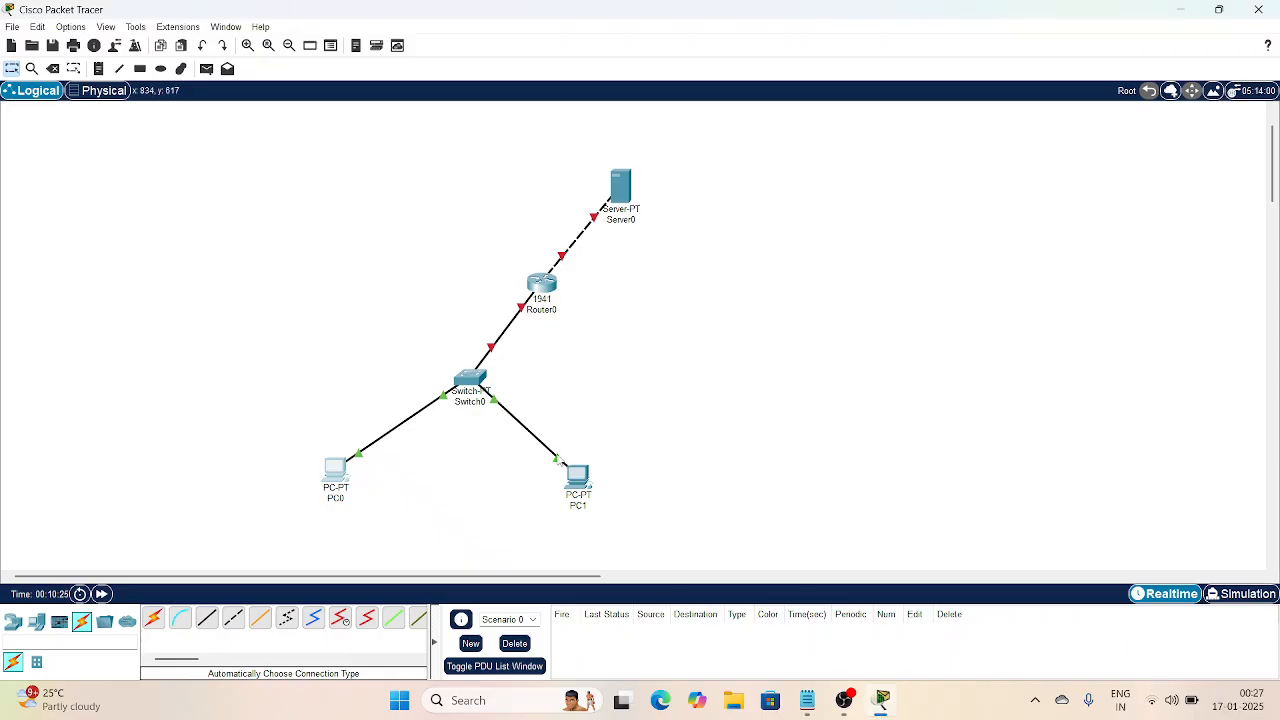
# Step: Give PC1 IPv4 address 192.168.50.163 with subnet mask 255.255.255.224
pyautogui.click(576, 482)
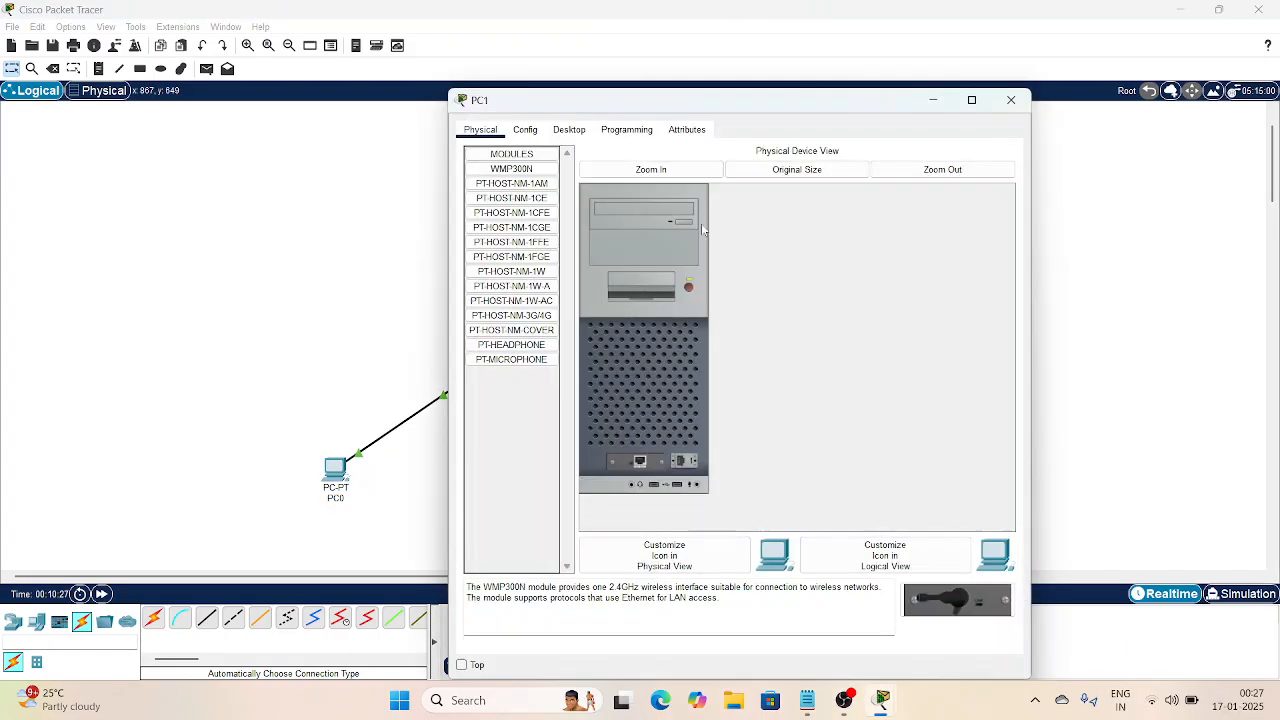
pyautogui.click(562, 134)
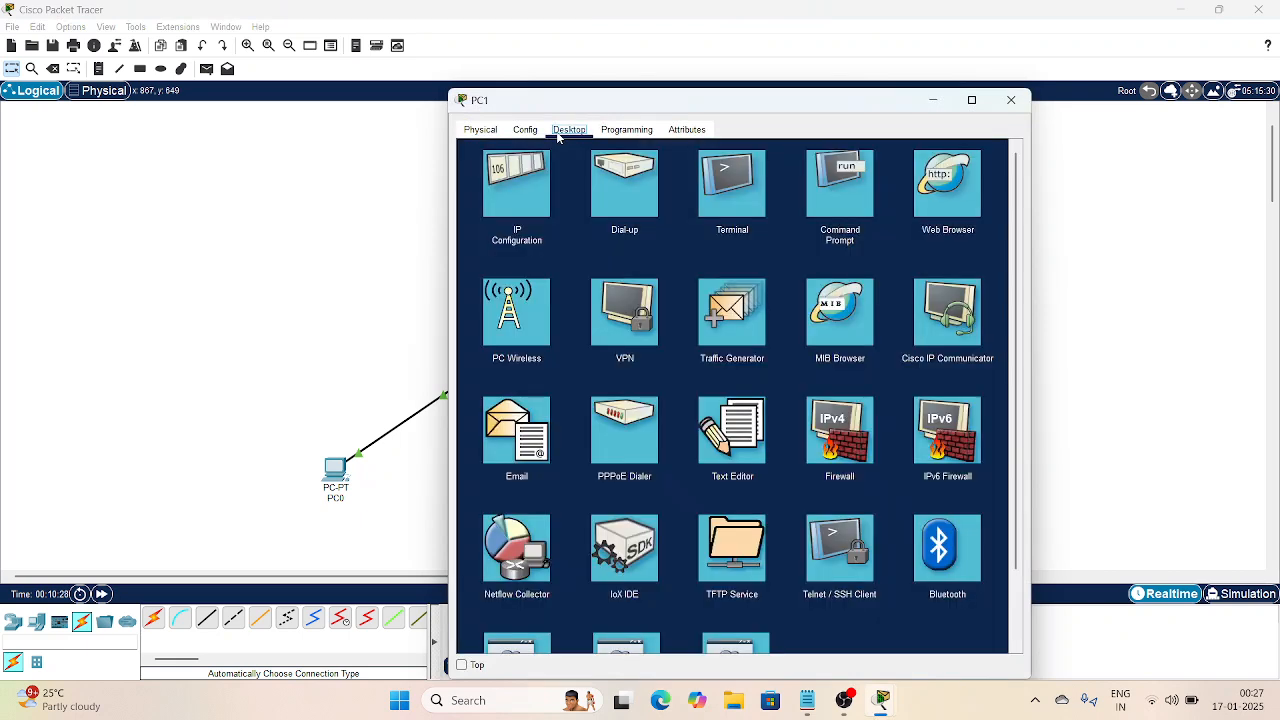
pyautogui.click(543, 202)
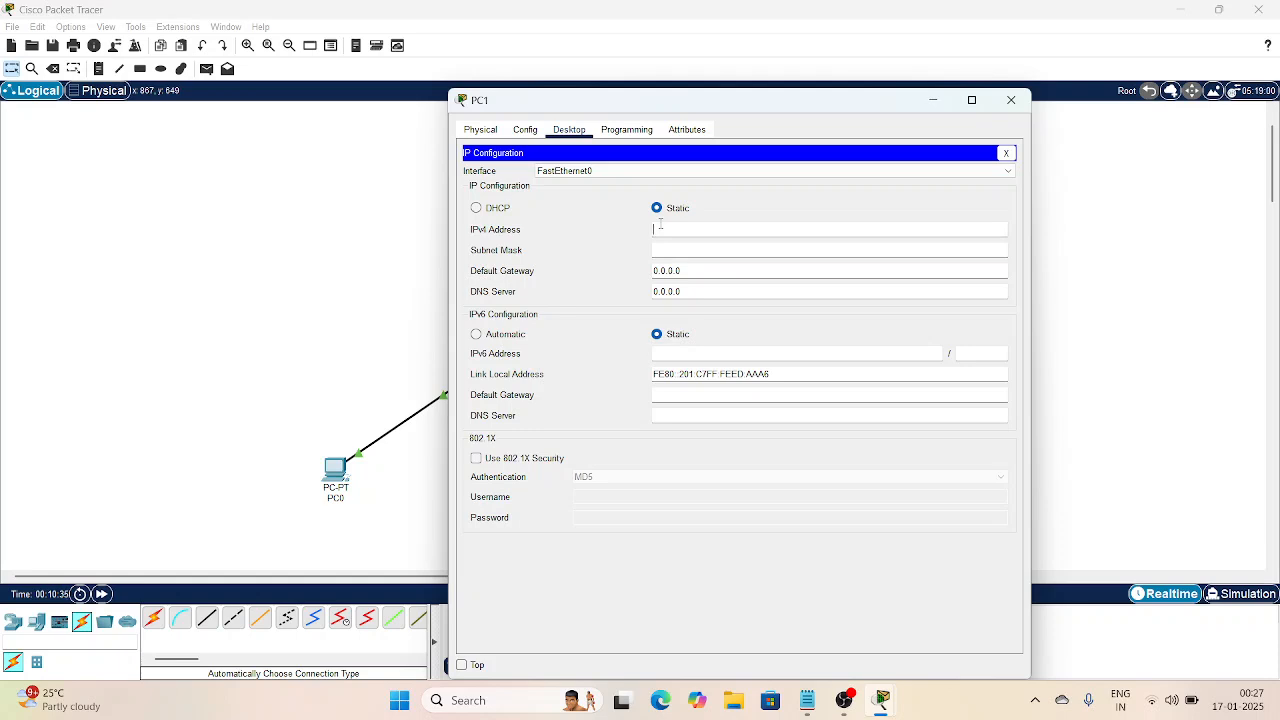
pyautogui.write('192.168.50.98')
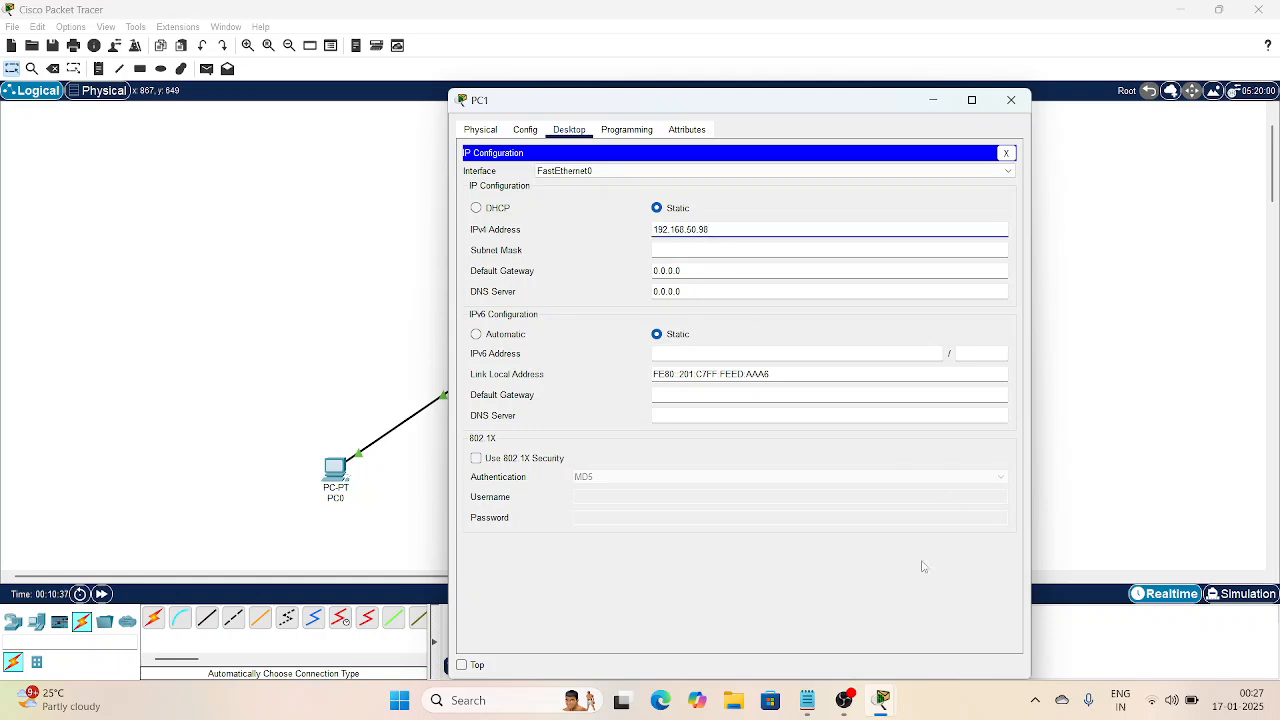
pyautogui.press('BackSpace')
pyautogui.press('BackSpace')
pyautogui.write('163')
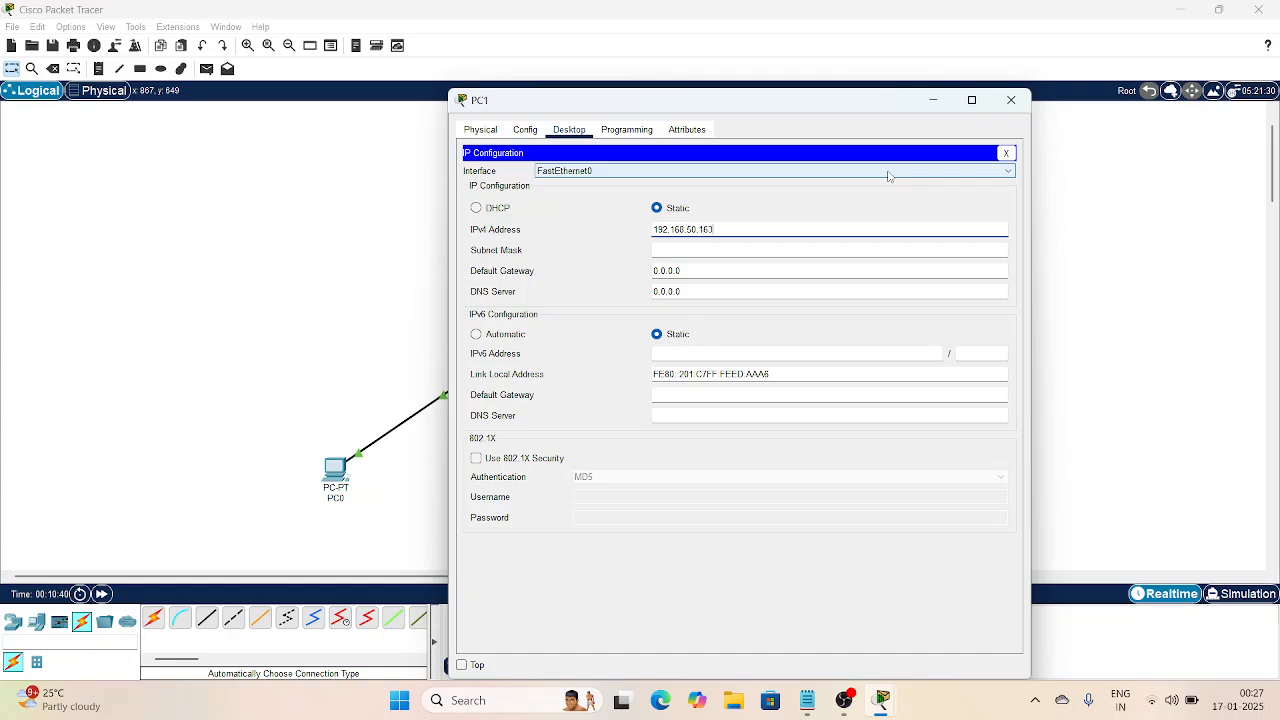
pyautogui.click(777, 254)
pyautogui.press('BackSpace')
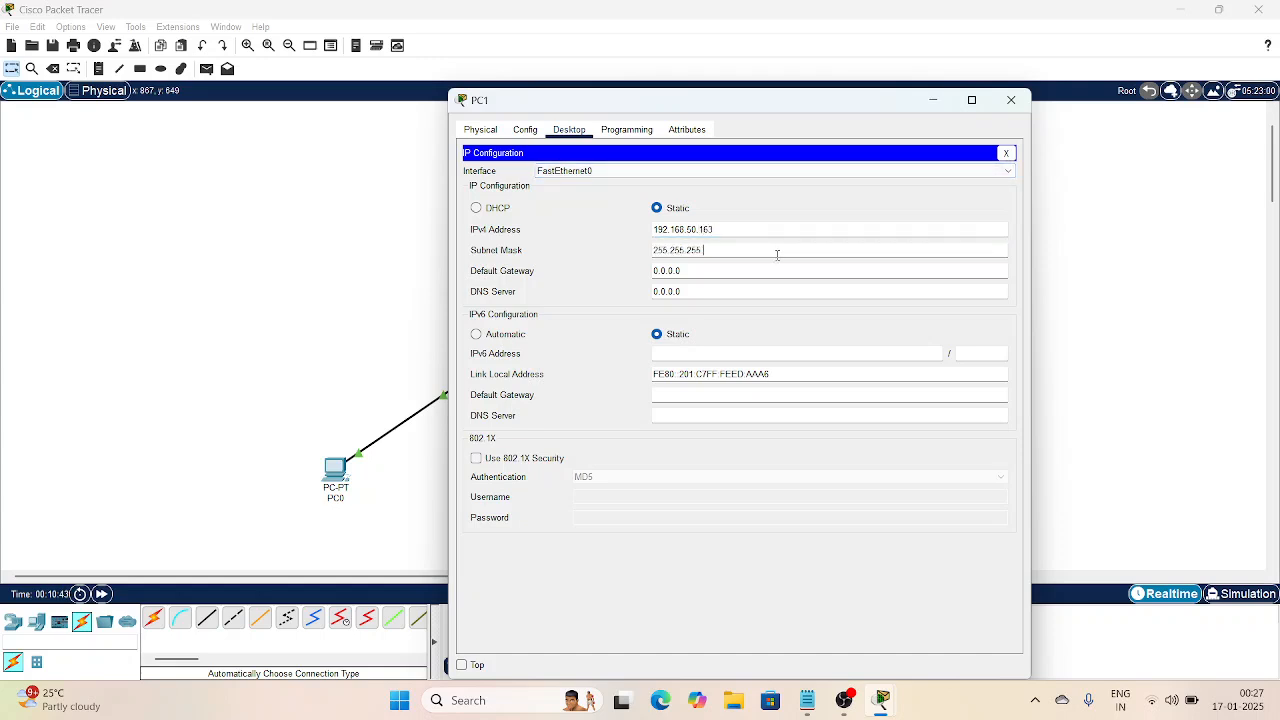
pyautogui.write('224')
# Step: Set PC1's default gateway to 192.168.50.161
pyautogui.click(748, 273)
pyautogui.press('BackSpace')
pyautogui.press('BackSpace')
pyautogui.press('BackSpace')
pyautogui.write('192.168.50.98')
pyautogui.press('BackSpace')
pyautogui.write('7')
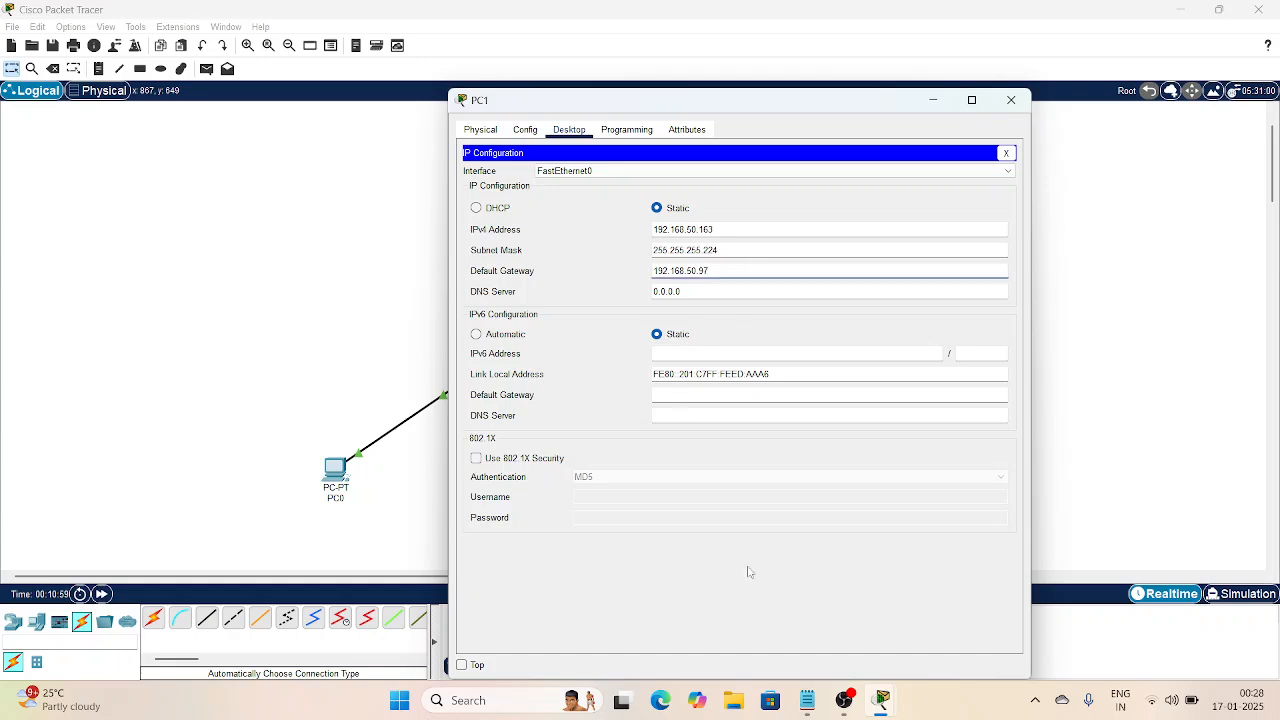
pyautogui.click(806, 703)
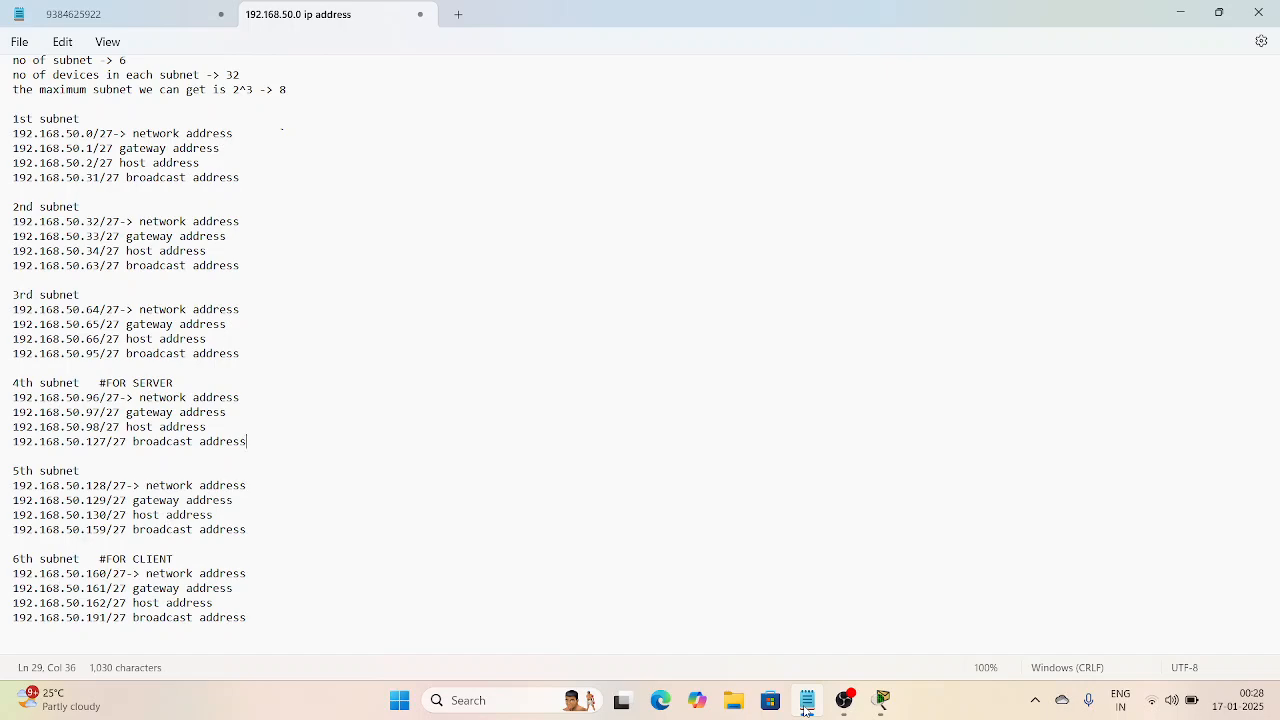
pyautogui.click(806, 708)
pyautogui.press('BackSpace')
pyautogui.press('BackSpace')
pyautogui.write('161')
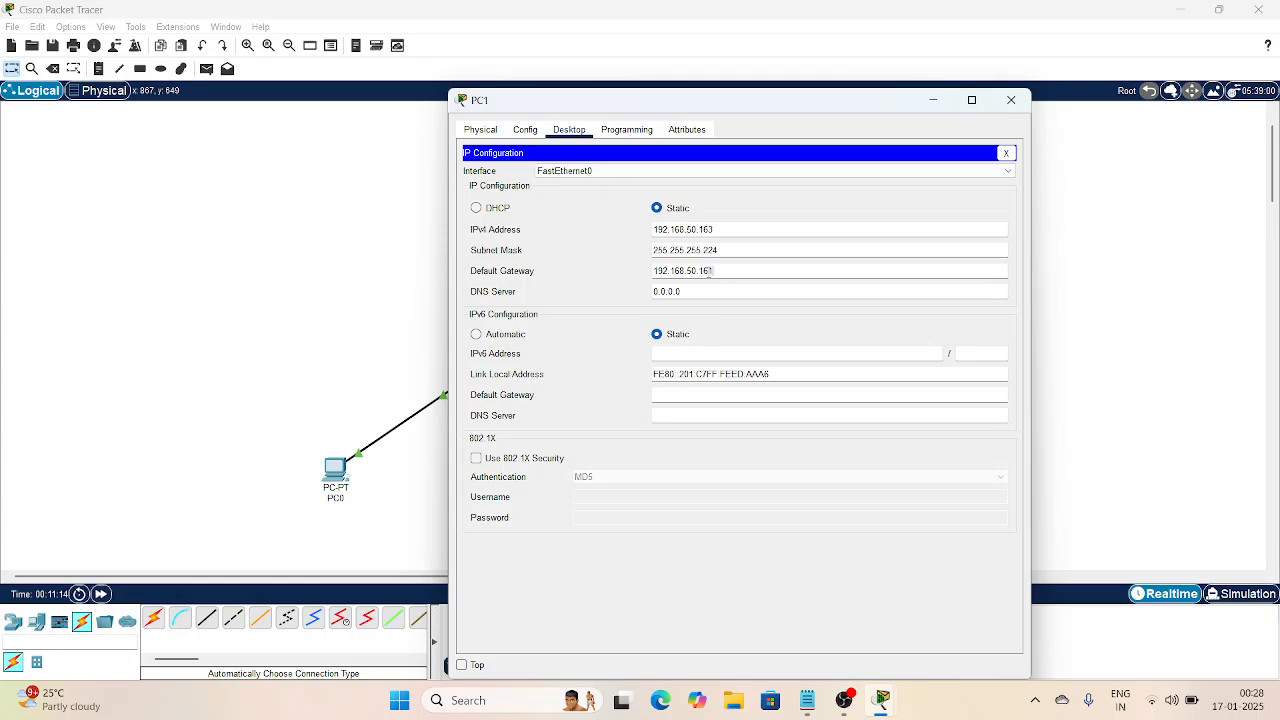
# Step: Set PC1's DNS server to 192.168.50.98 and close its window
pyautogui.click(695, 290)
pyautogui.press('BackSpace')
pyautogui.press('BackSpace')
pyautogui.press('BackSpace')
pyautogui.press('BackSpace')
pyautogui.press('BackSpace')
pyautogui.press('BackSpace')
pyautogui.press('BackSpace')
pyautogui.write('192.168.50.98')
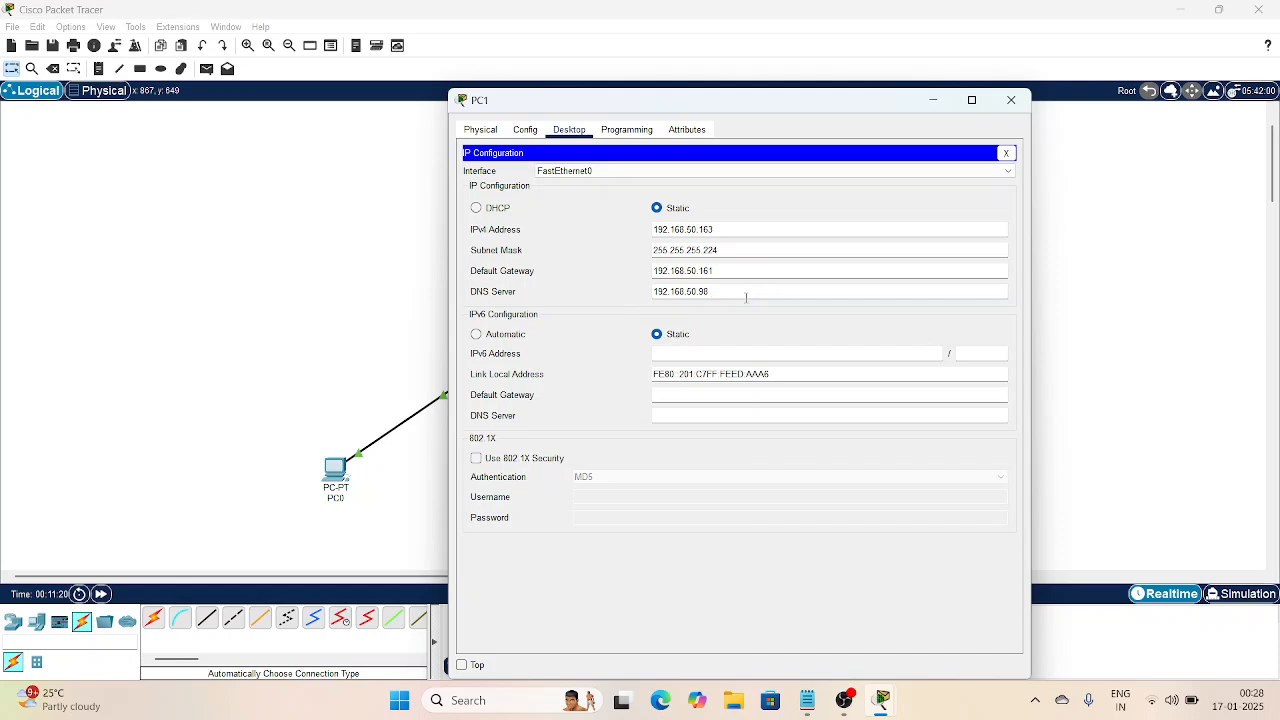
pyautogui.click(1010, 100)
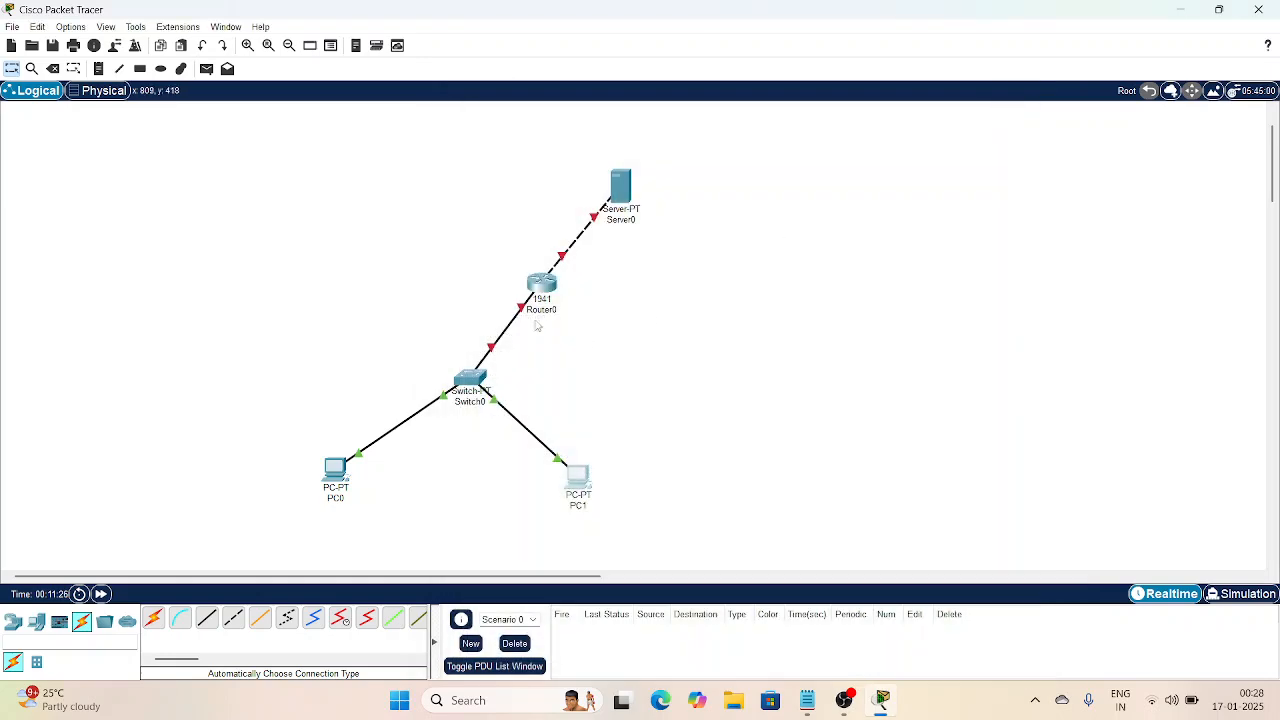
# Step: Turn on Router0's GigabitEthernet0/0 port in its Config settings
pyautogui.click(551, 284)
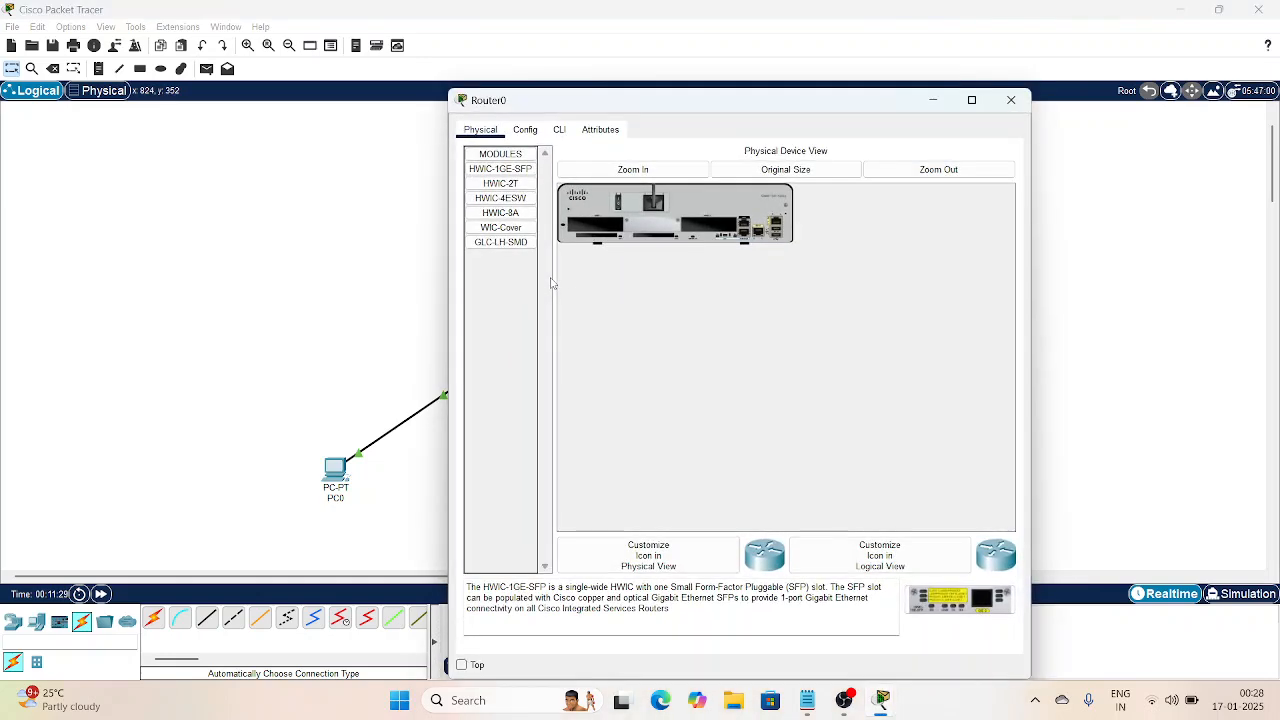
pyautogui.click(527, 132)
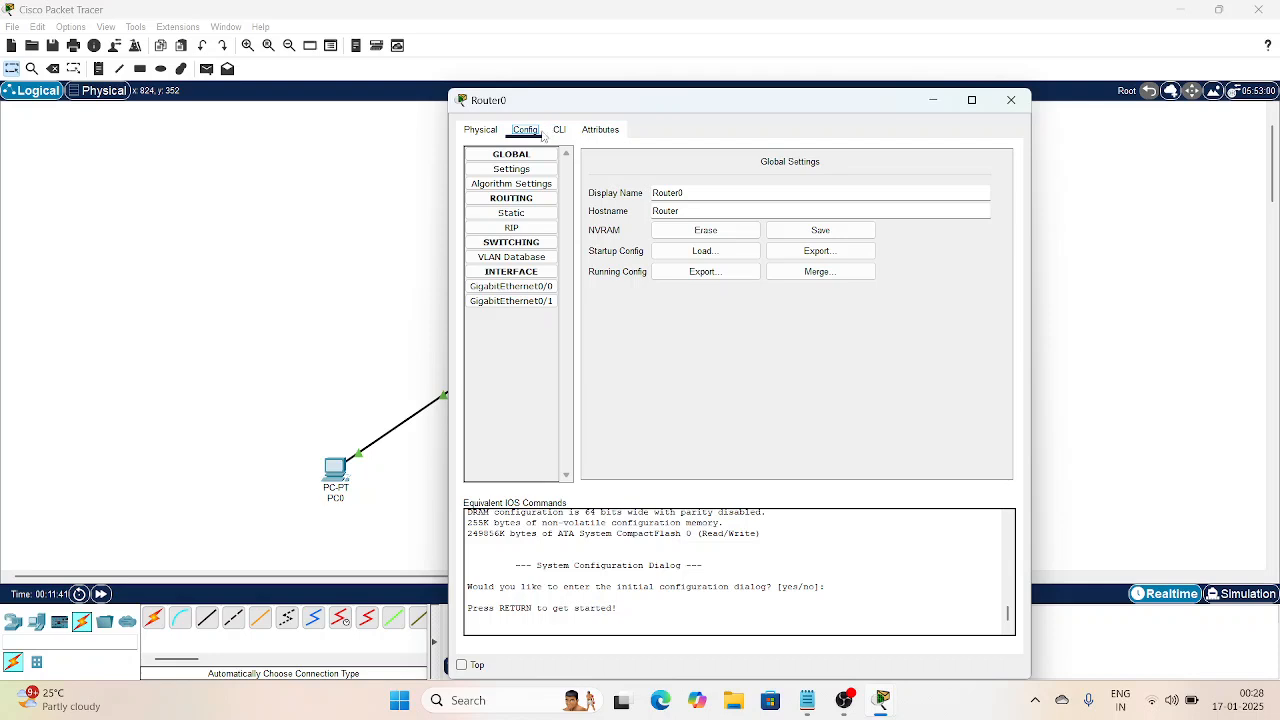
pyautogui.click(527, 290)
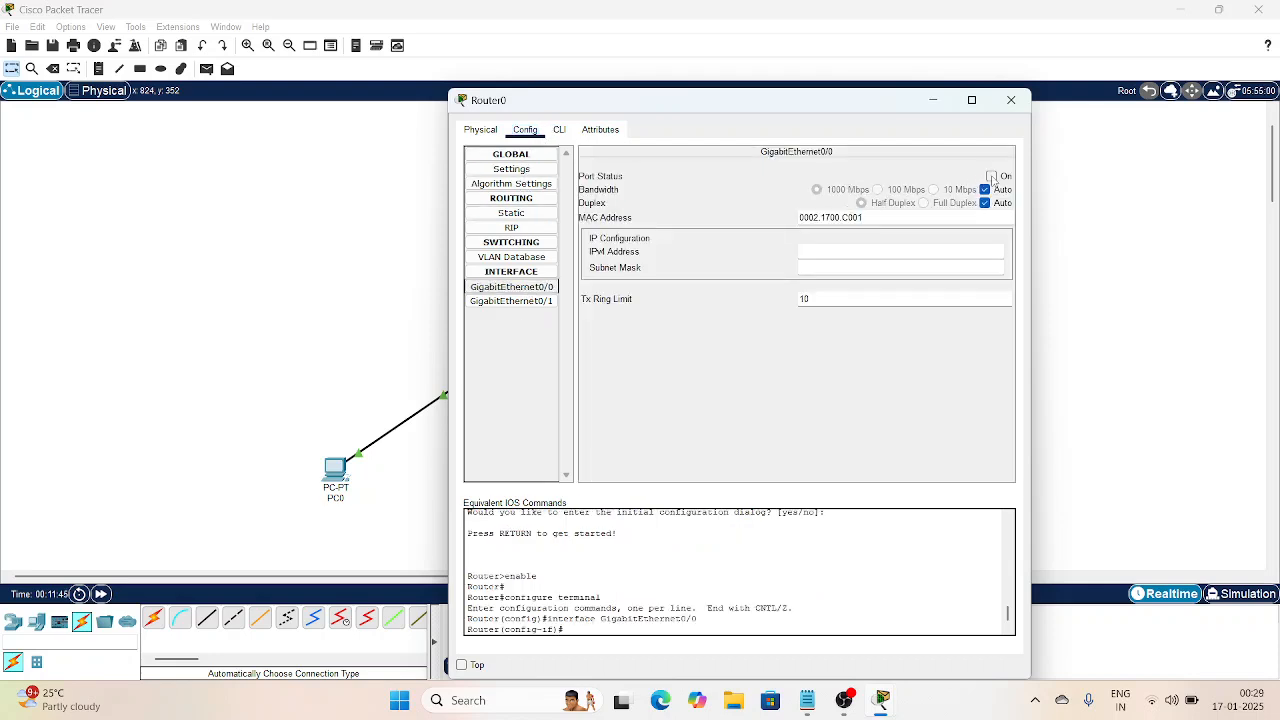
pyautogui.click(991, 176)
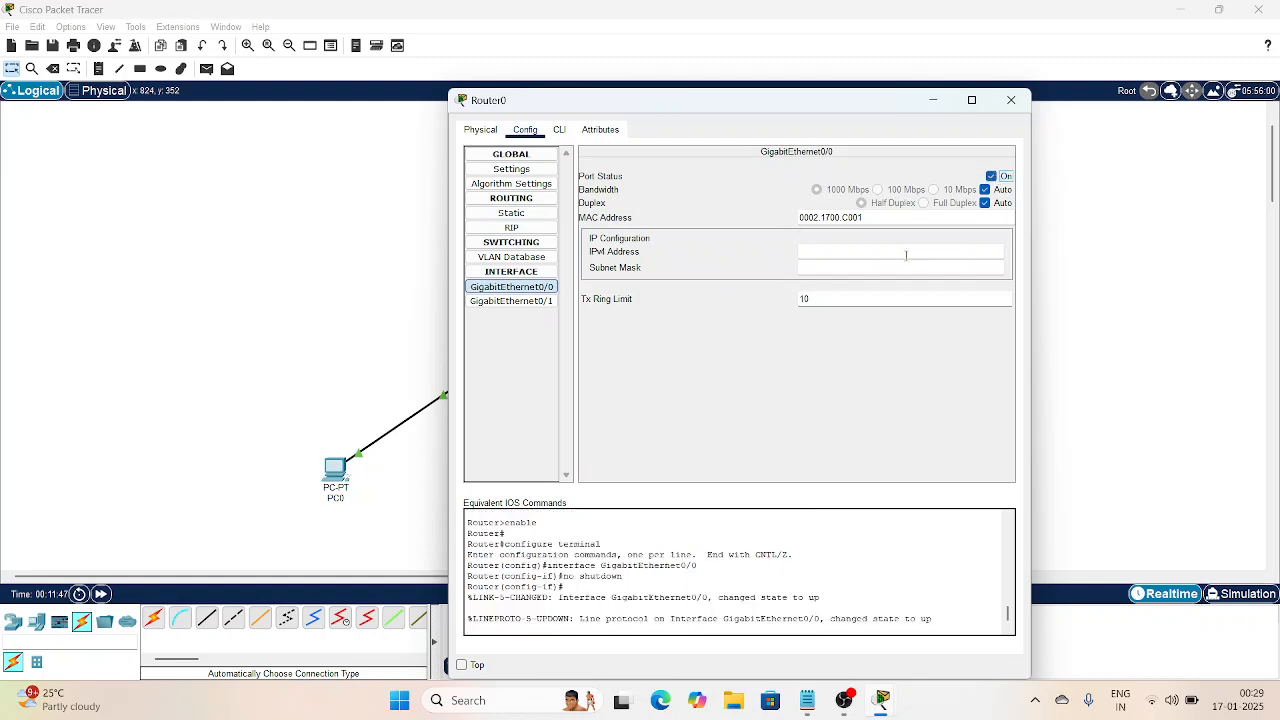
# Step: Give GigabitEthernet0/0 IPv4 address 192.168.50.161 with mask 255.255.255.224
pyautogui.click(896, 250)
pyautogui.moveTo(807, 700)
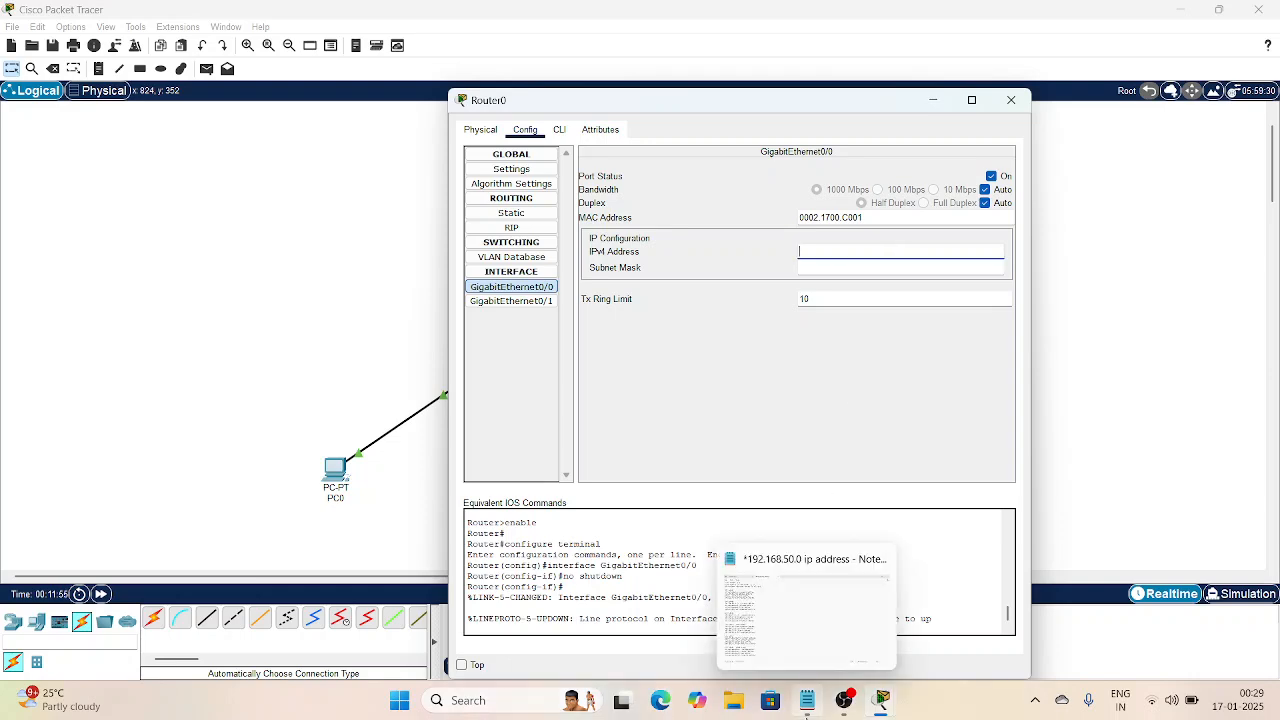
pyautogui.moveTo(785, 598)
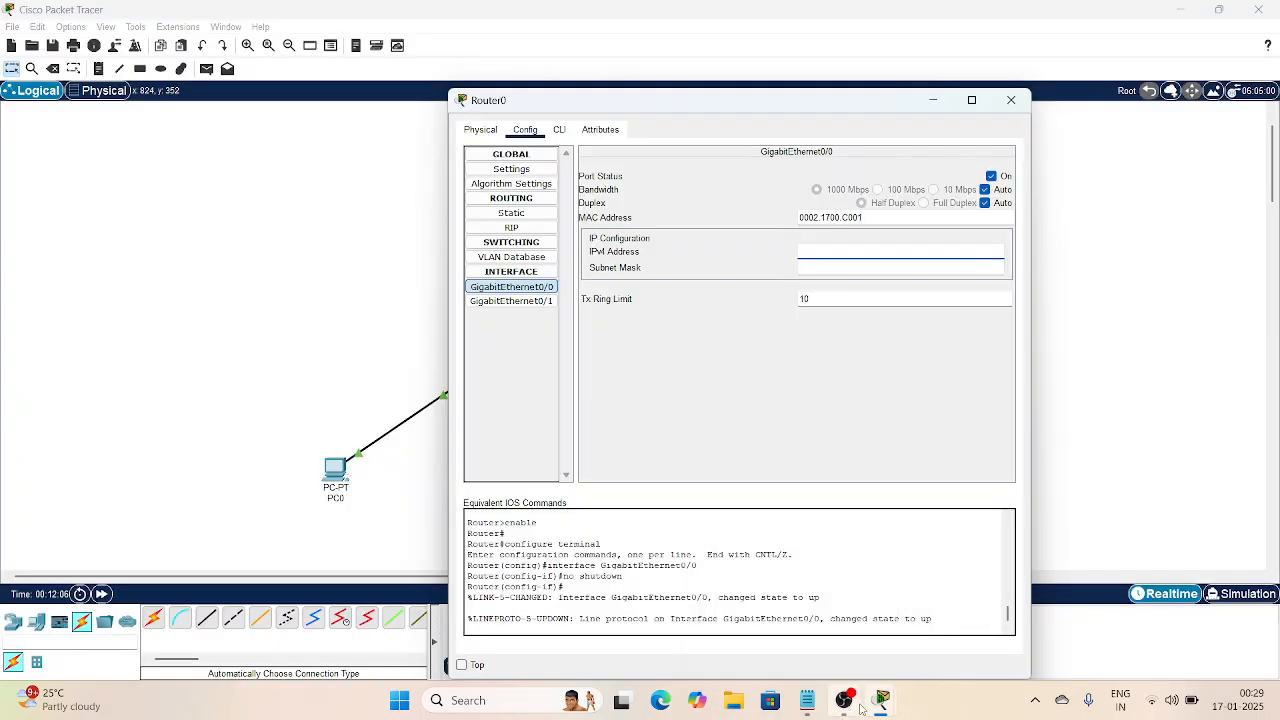
pyautogui.moveTo(877, 703)
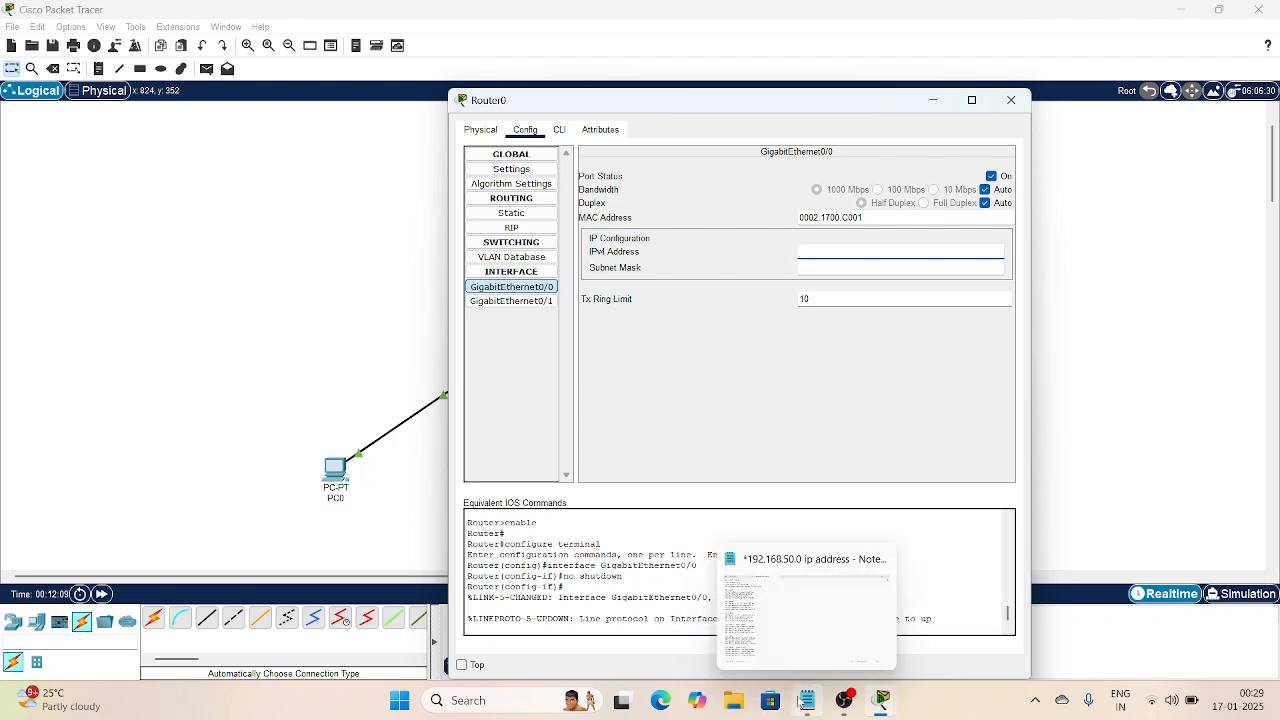
pyautogui.moveTo(771, 640)
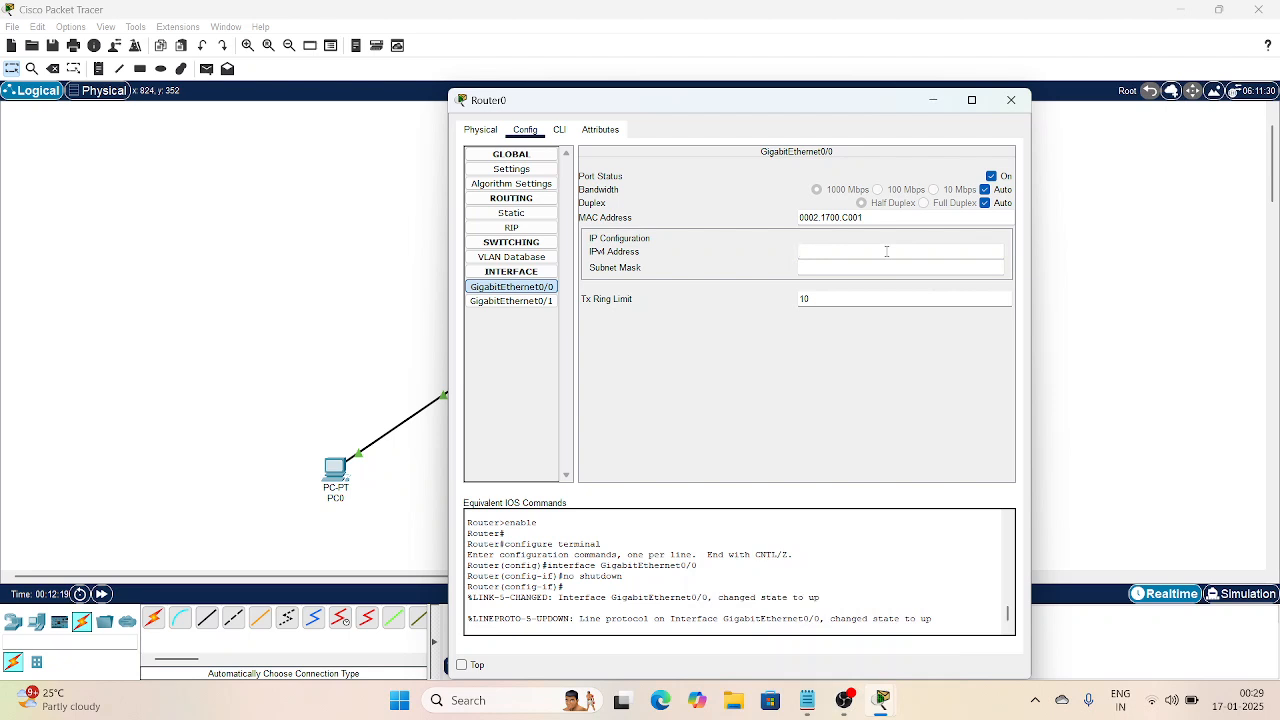
pyautogui.write('192.168.50.1')
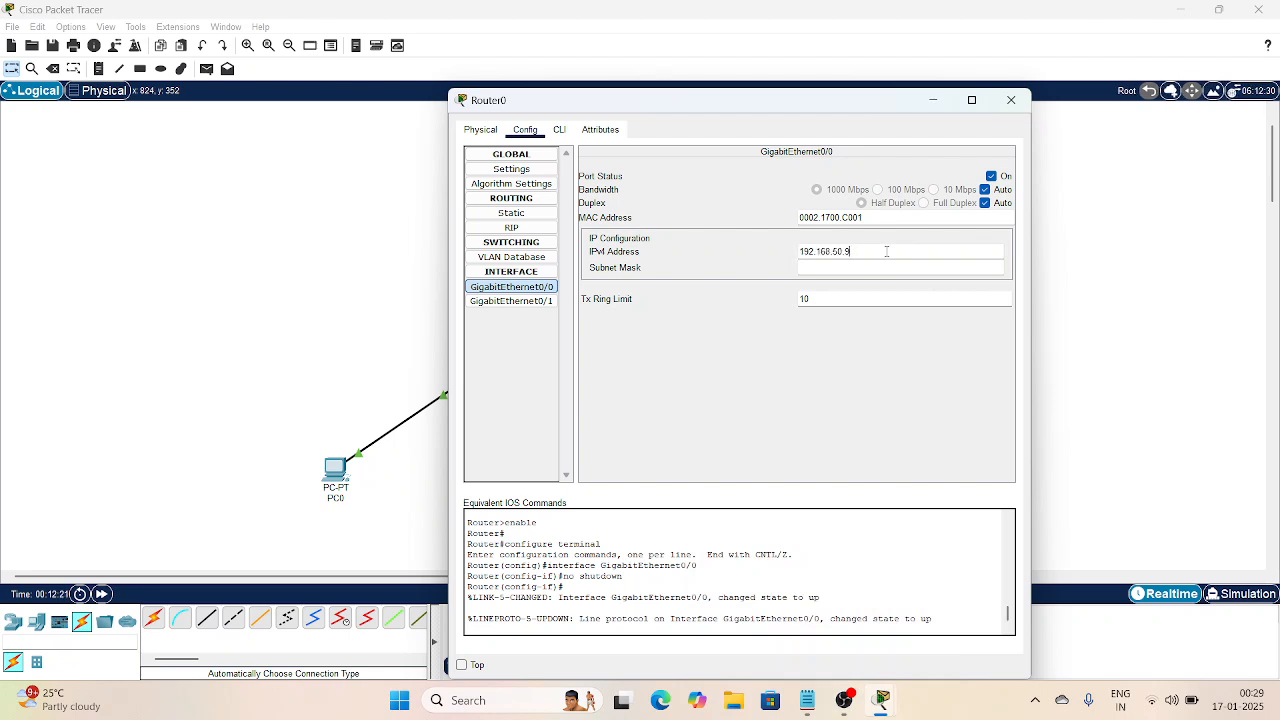
pyautogui.write('61')
pyautogui.click(874, 266)
pyautogui.press('BackSpace')
pyautogui.write('22')
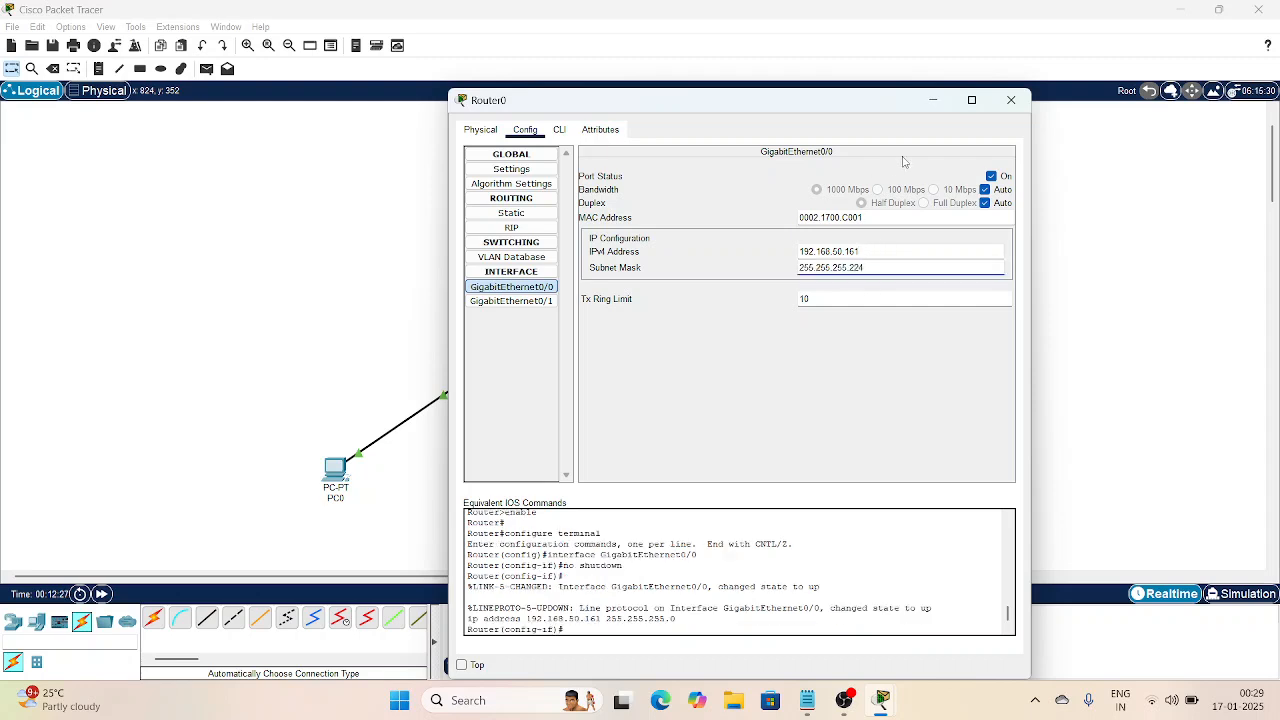
pyautogui.write('4')
pyautogui.click(529, 300)
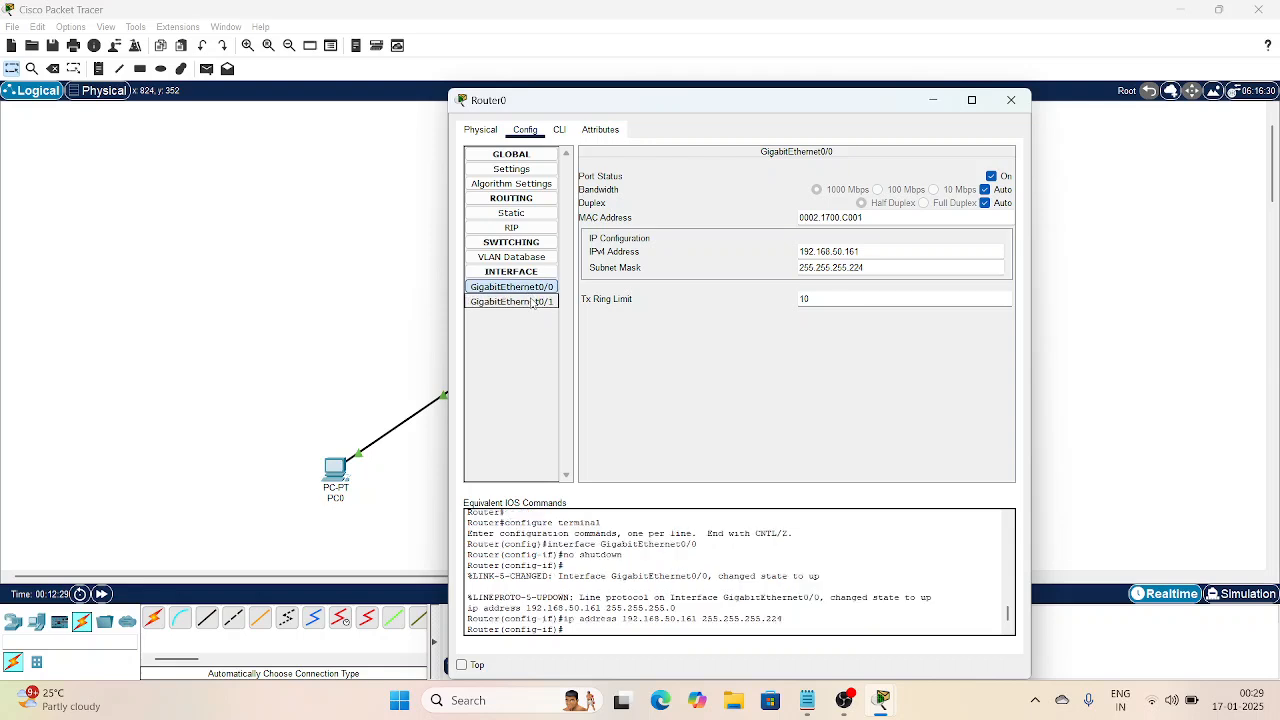
# Step: Turn on GigabitEthernet0/1 at 192.168.50.97, mask 255.255.255.224, and close Router0's window
pyautogui.click(991, 176)
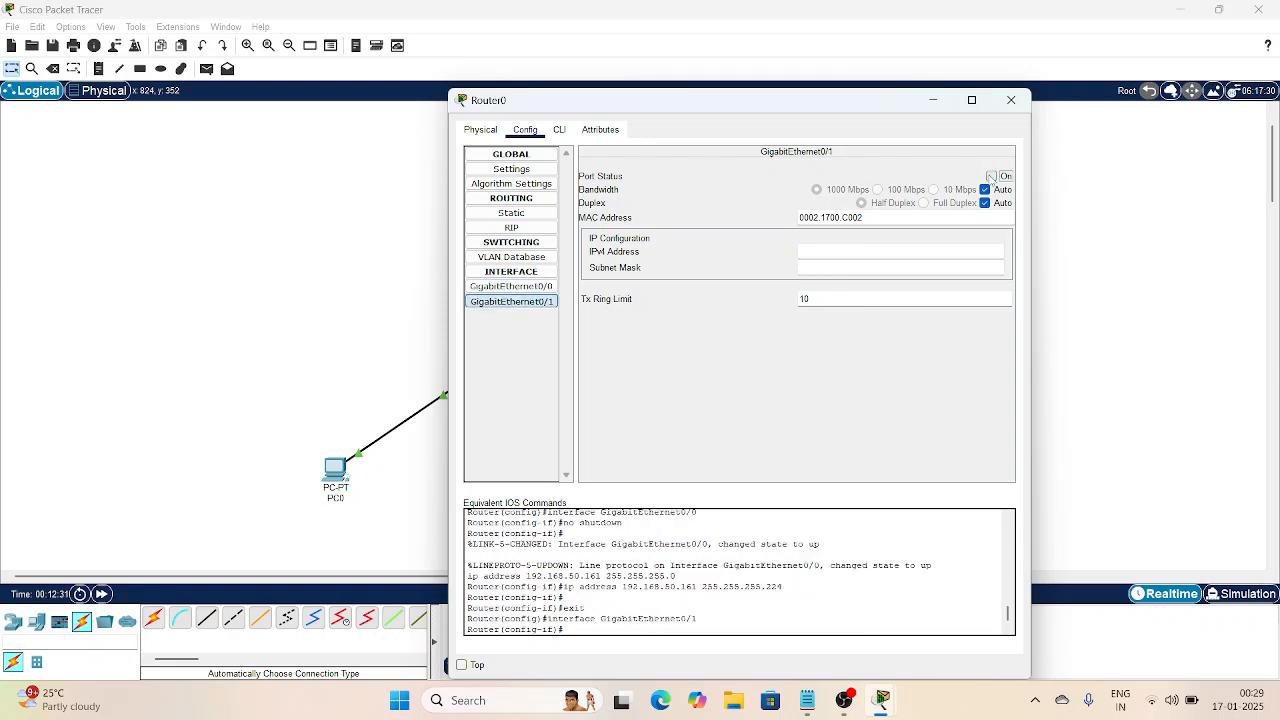
pyautogui.click(885, 246)
pyautogui.write('192.168.50.98')
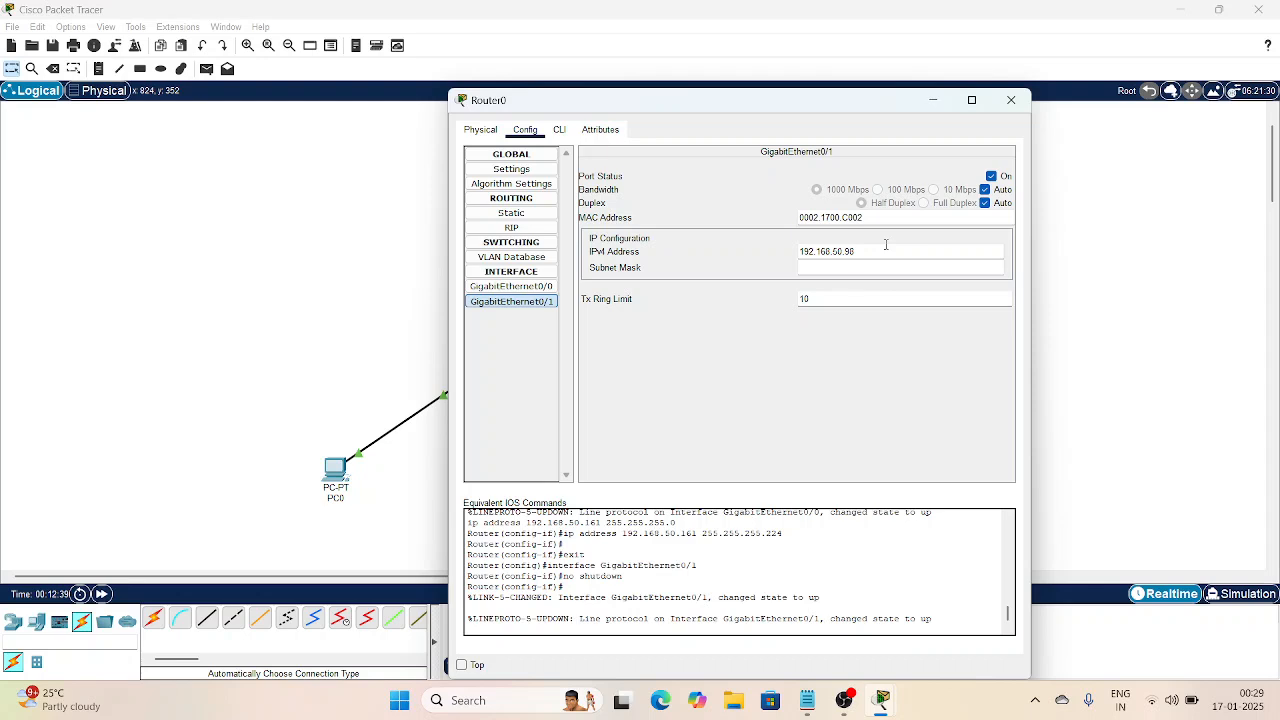
pyautogui.press('BackSpace')
pyautogui.write('7')
pyautogui.click(832, 267)
pyautogui.write('255.255.255.224')
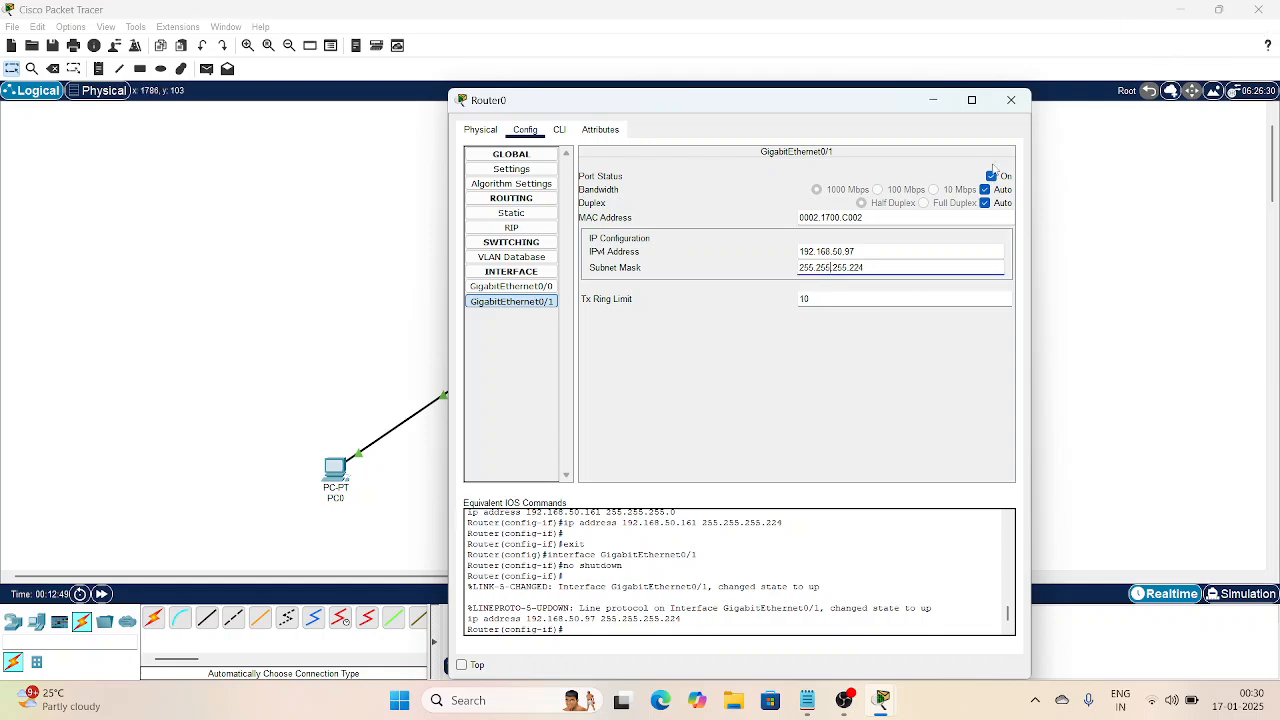
pyautogui.click(1013, 101)
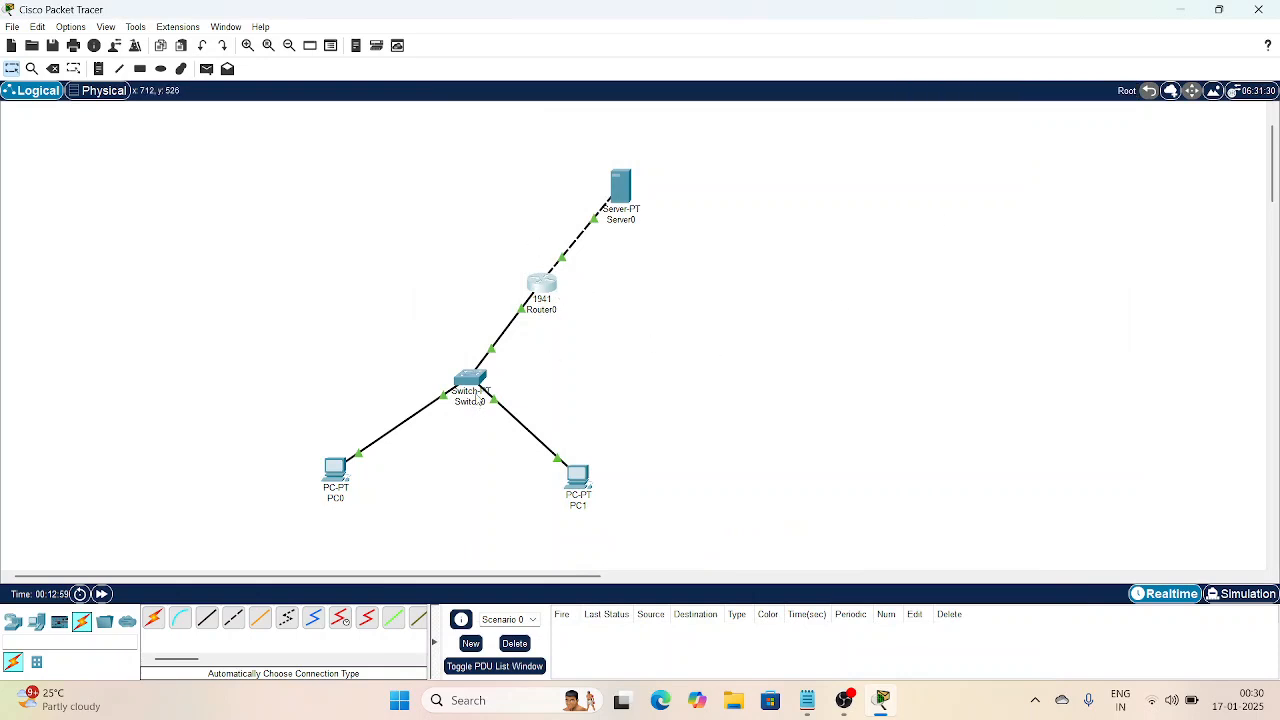
# Step: Add a Server0 DNS A record pointing the site's www domain to 192.168.50.98, then close
pyautogui.moveTo(478, 398)
pyautogui.click(621, 185)
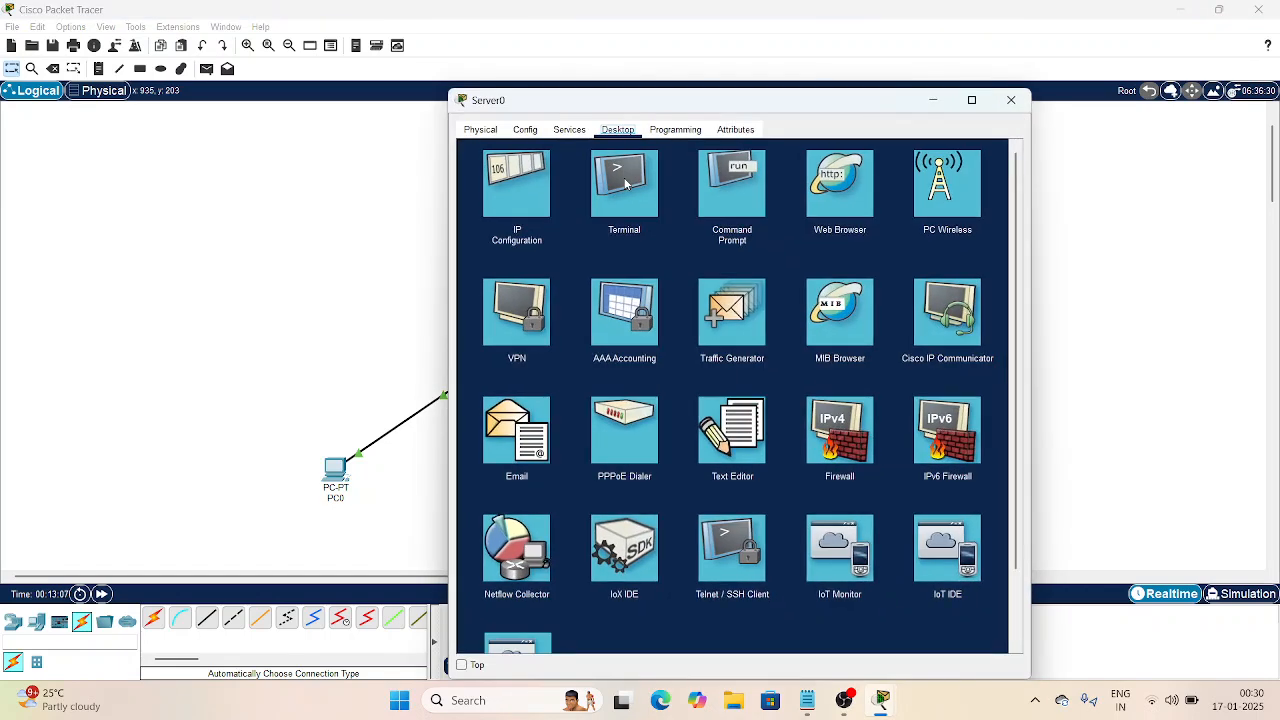
pyautogui.click(582, 129)
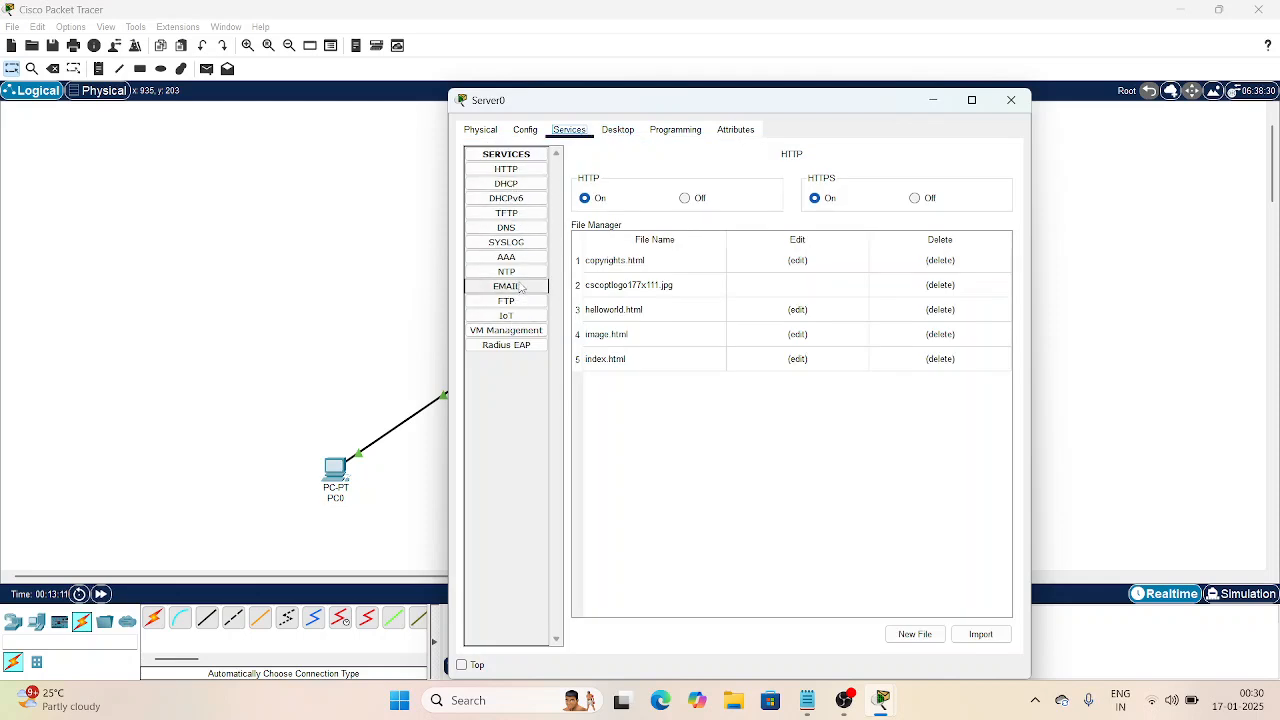
pyautogui.click(508, 228)
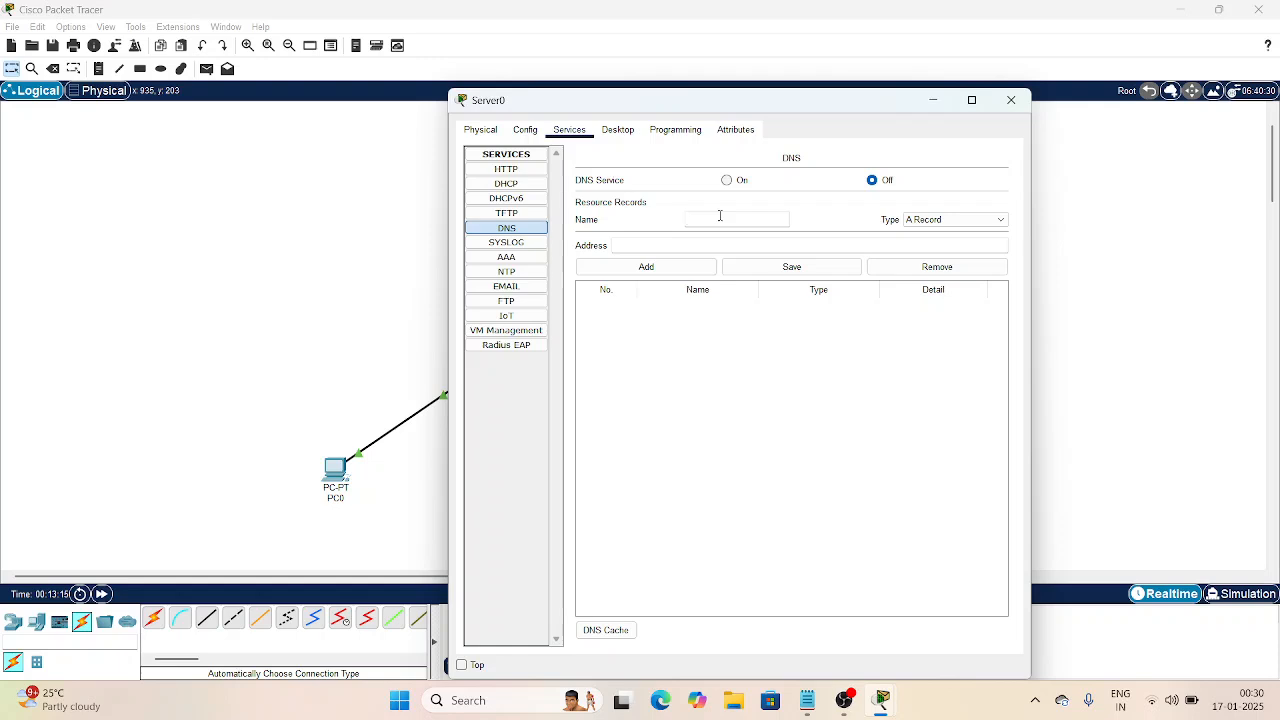
pyautogui.write('www.mukundha.com')
pyautogui.click(717, 245)
pyautogui.write('192.168.50.98')
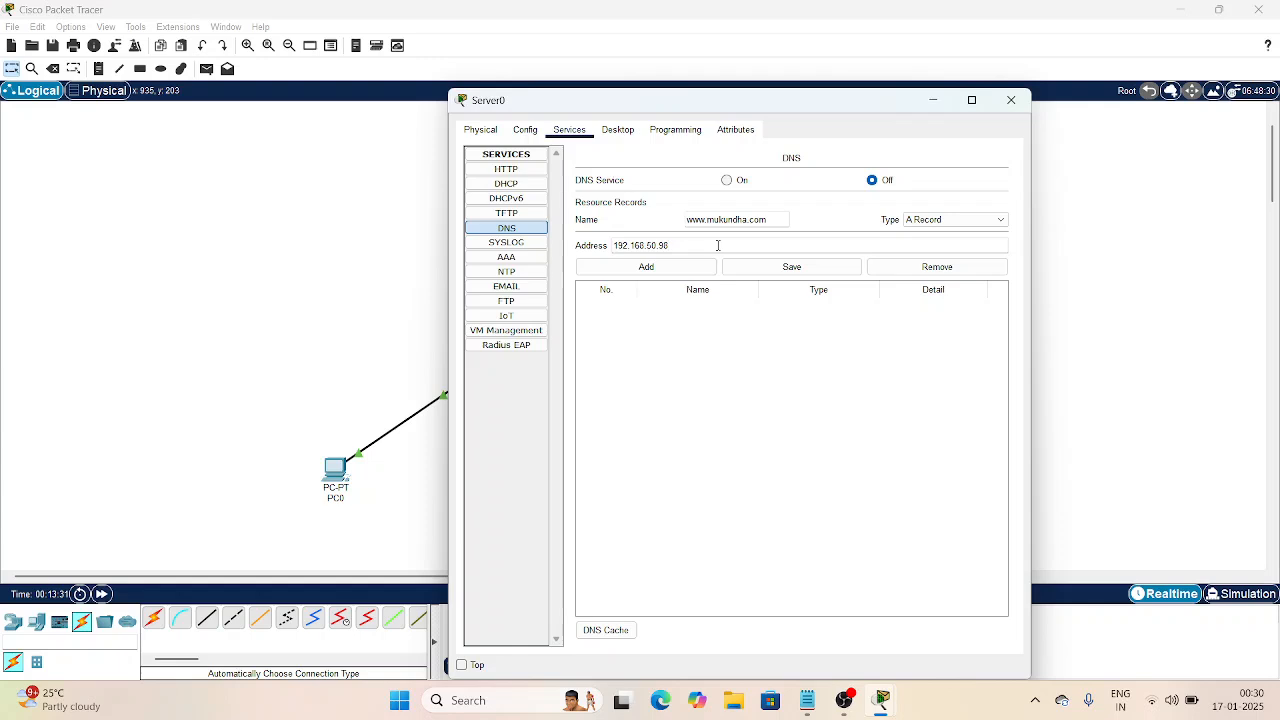
pyautogui.click(669, 270)
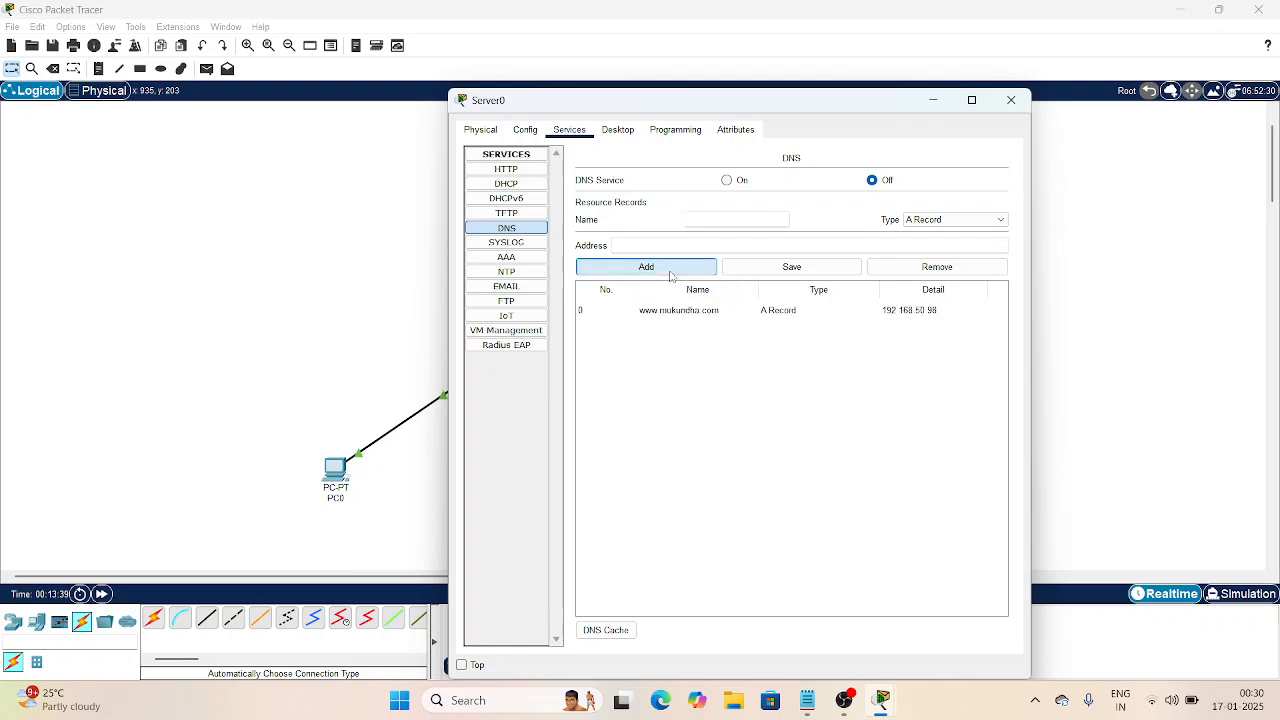
pyautogui.click(1011, 102)
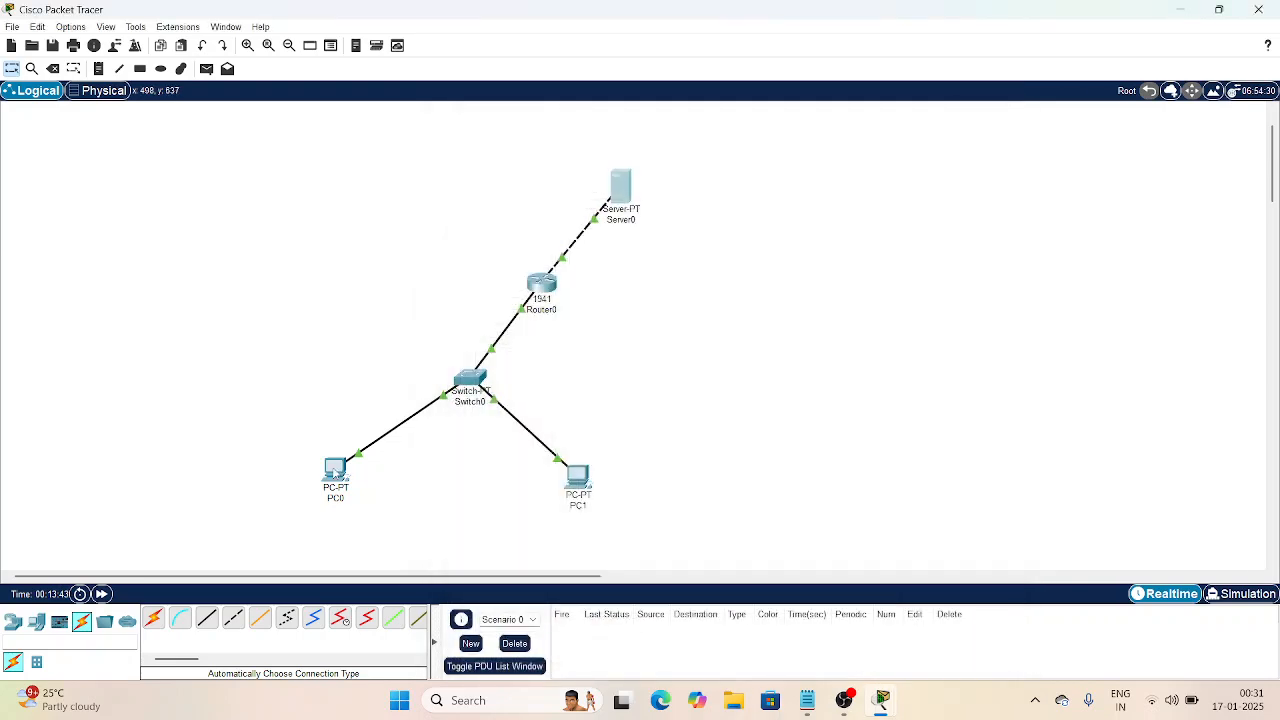
pyautogui.click(335, 470)
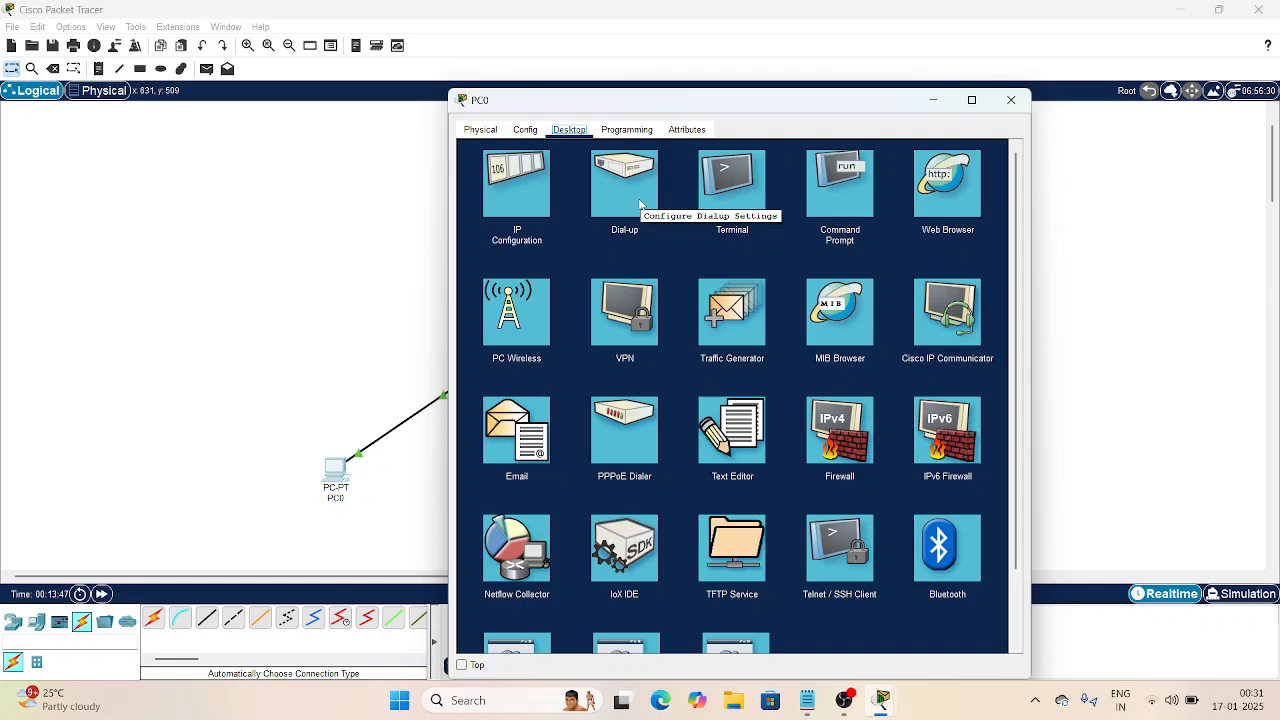
pyautogui.click(935, 200)
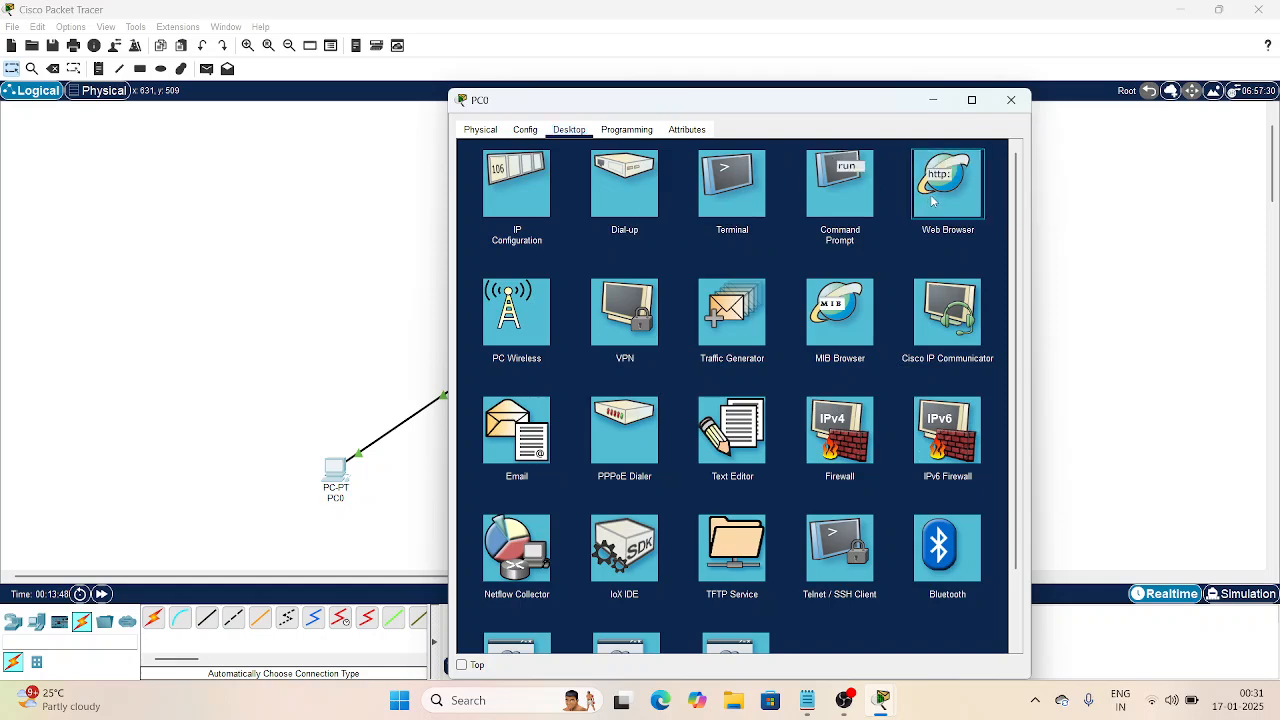
pyautogui.click(932, 202)
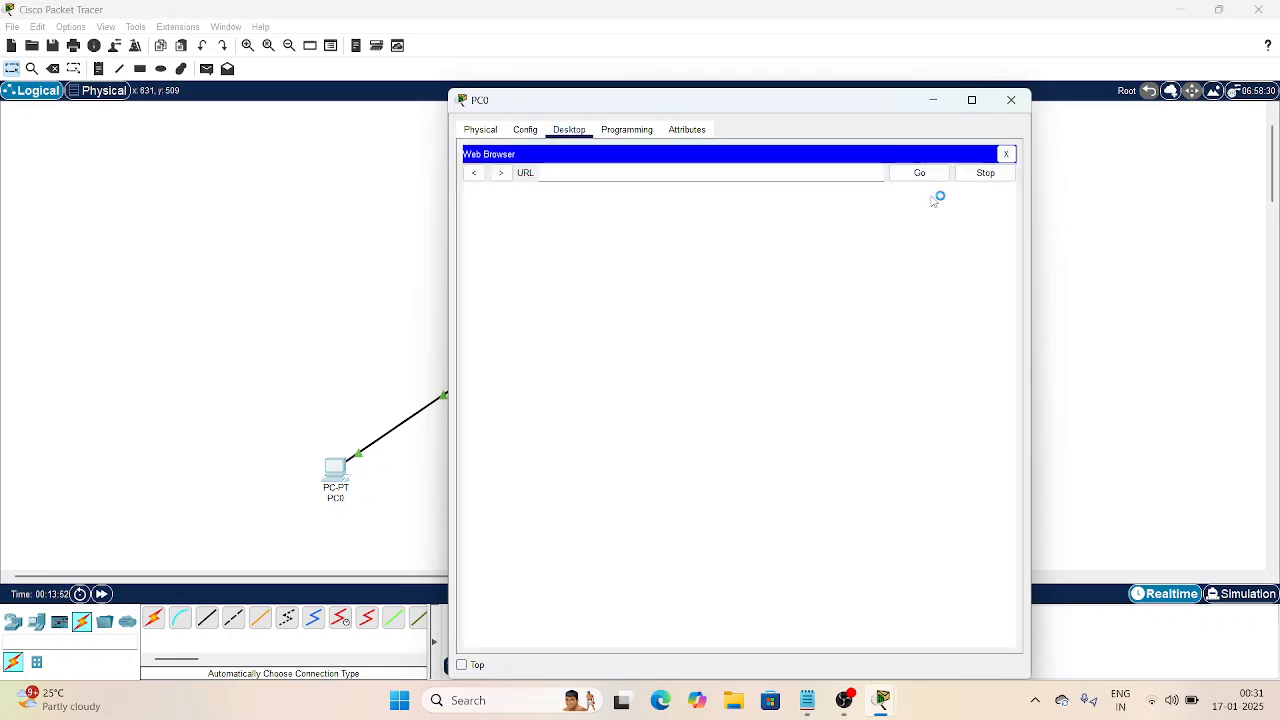
pyautogui.write('www.muku')
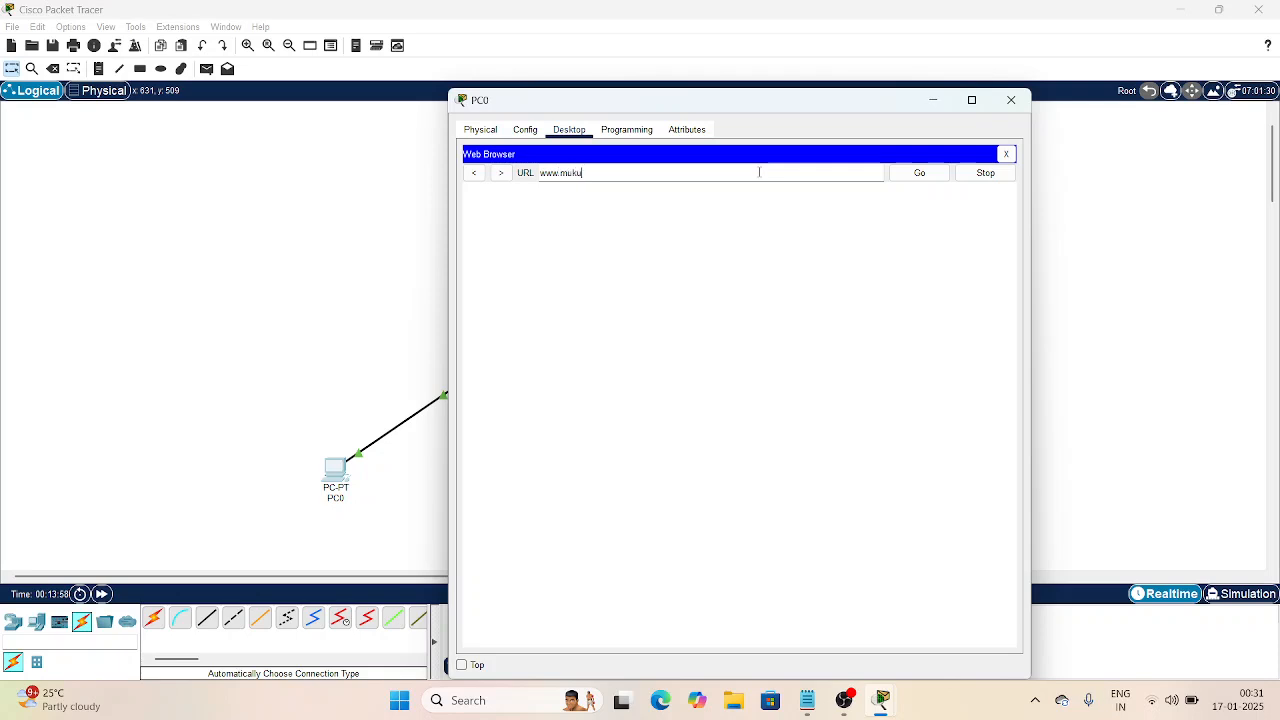
pyautogui.write('ndha.com')
pyautogui.click(920, 174)
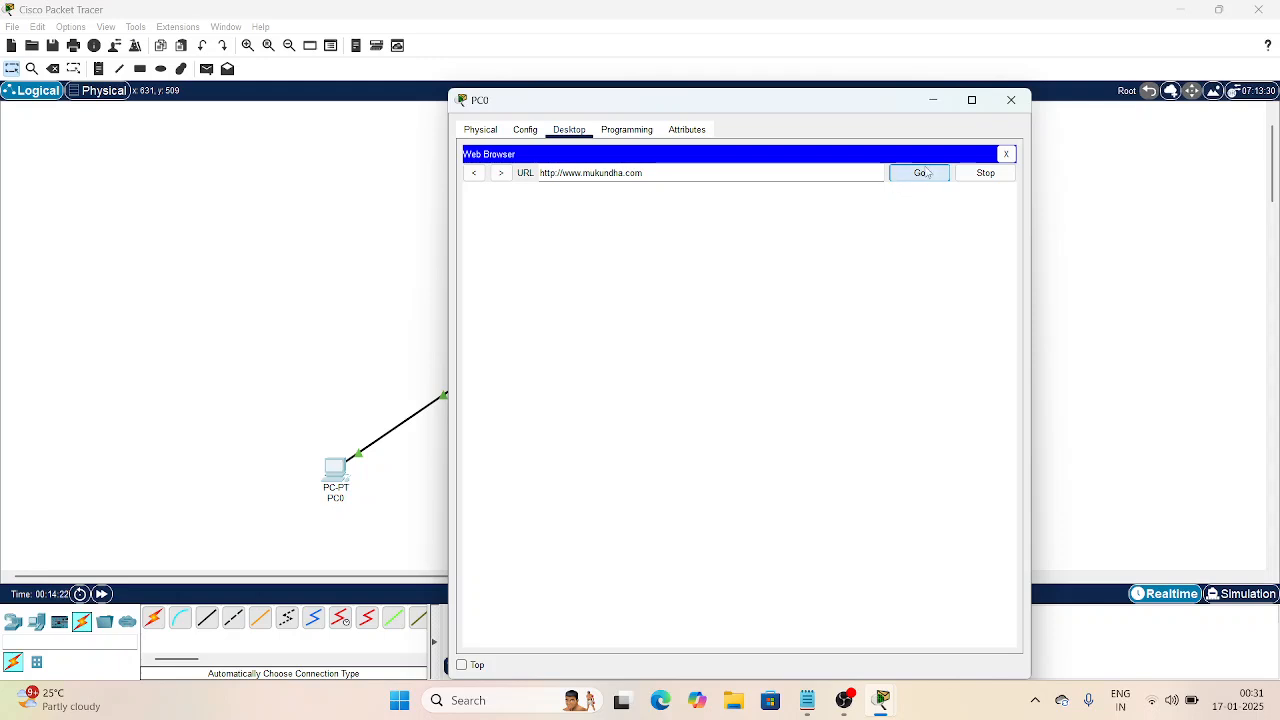
pyautogui.click(918, 179)
pyautogui.click(925, 179)
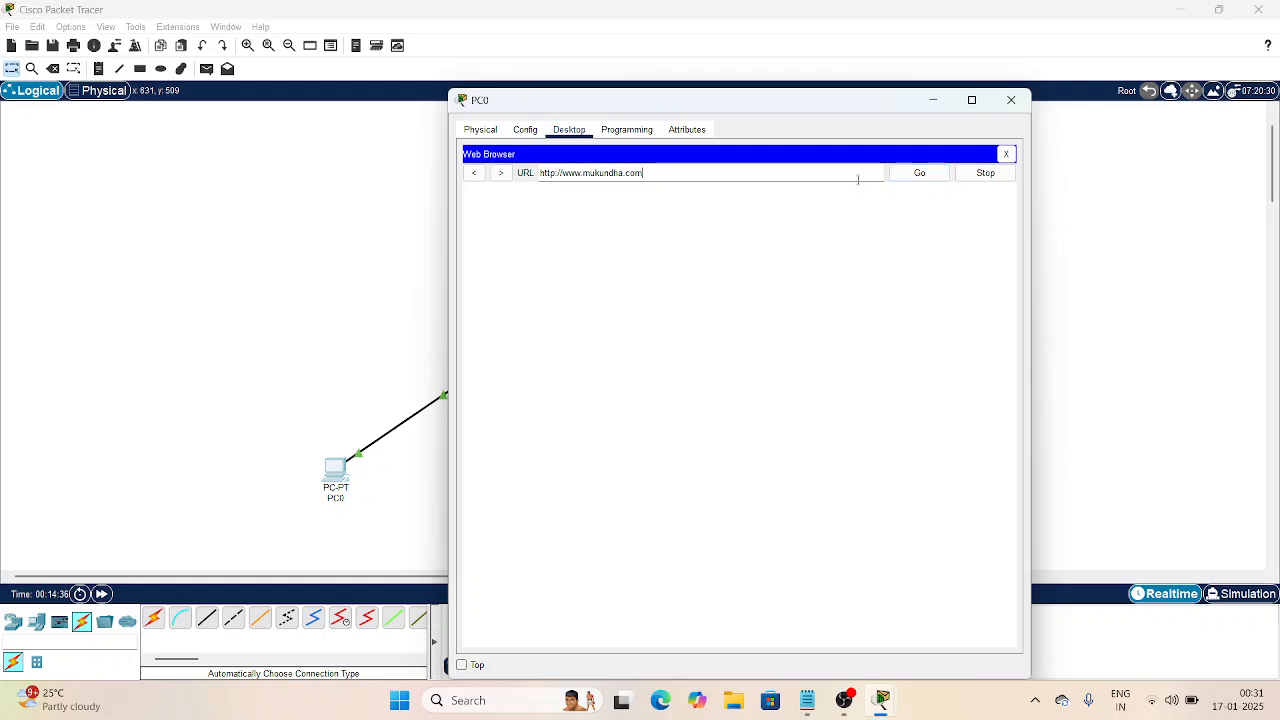
pyautogui.click(916, 173)
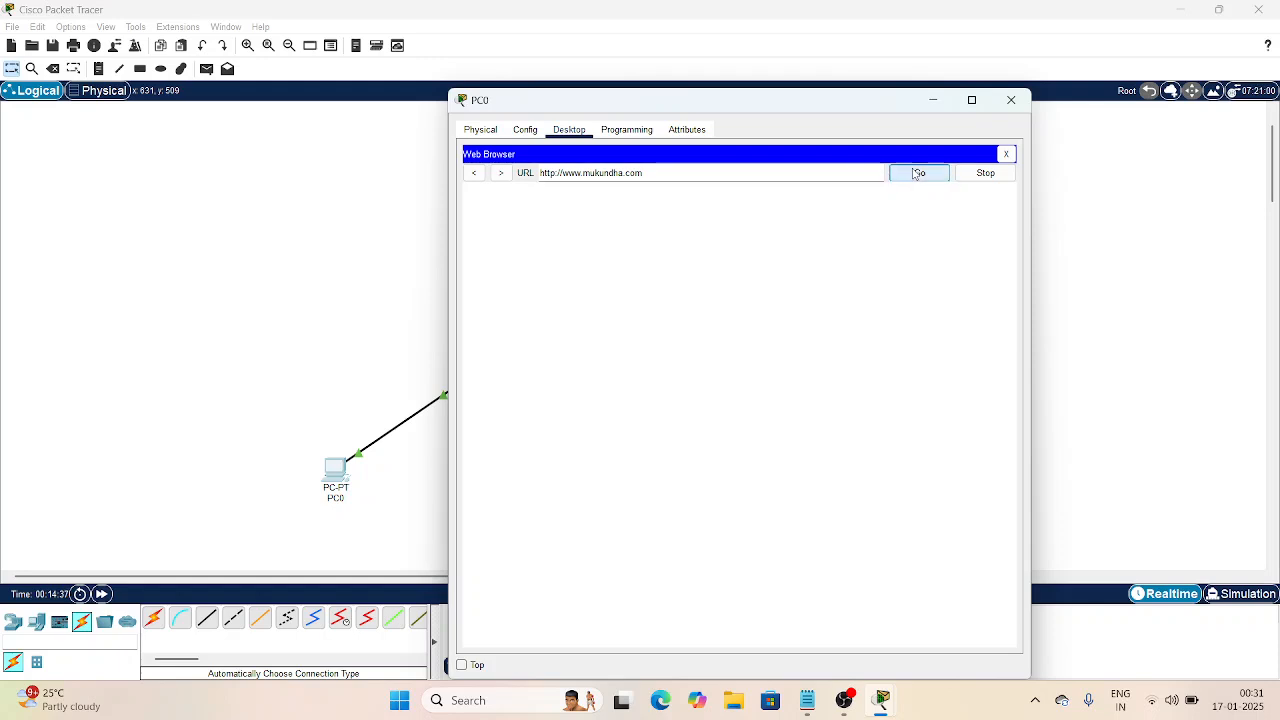
pyautogui.click(1014, 101)
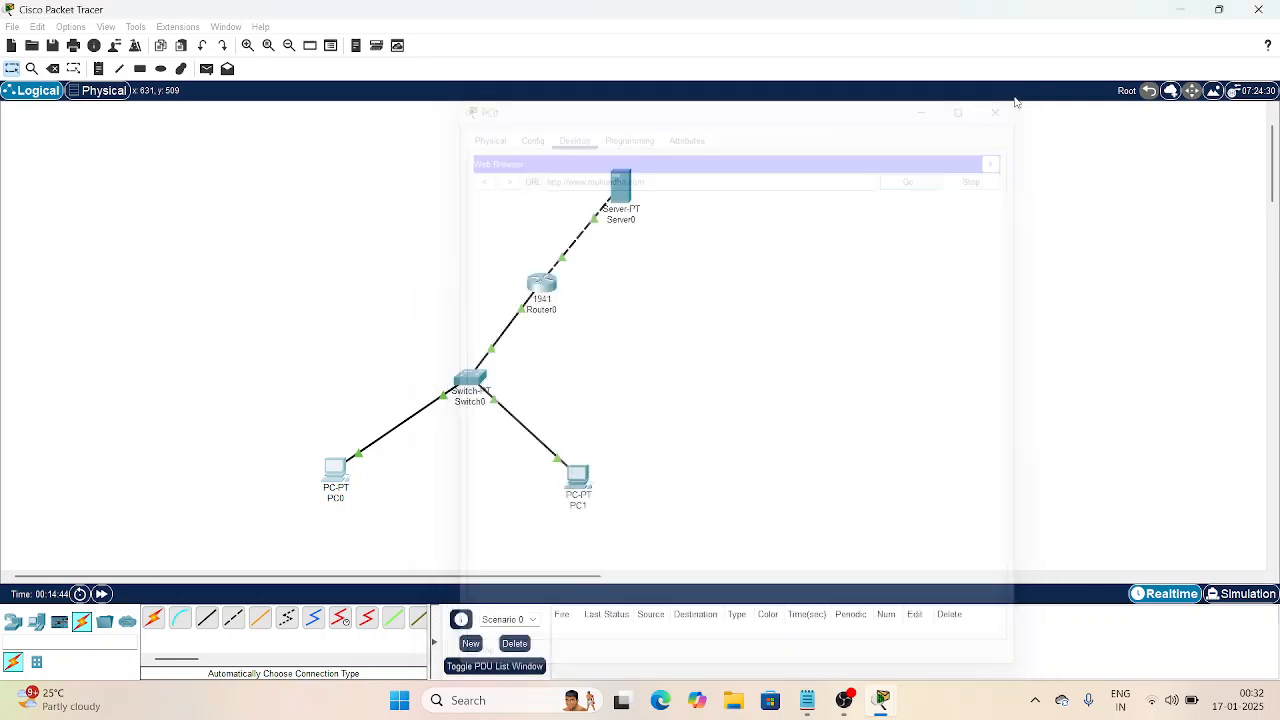
# Step: Review the DNS records on Server0's DNS page
pyautogui.click(627, 185)
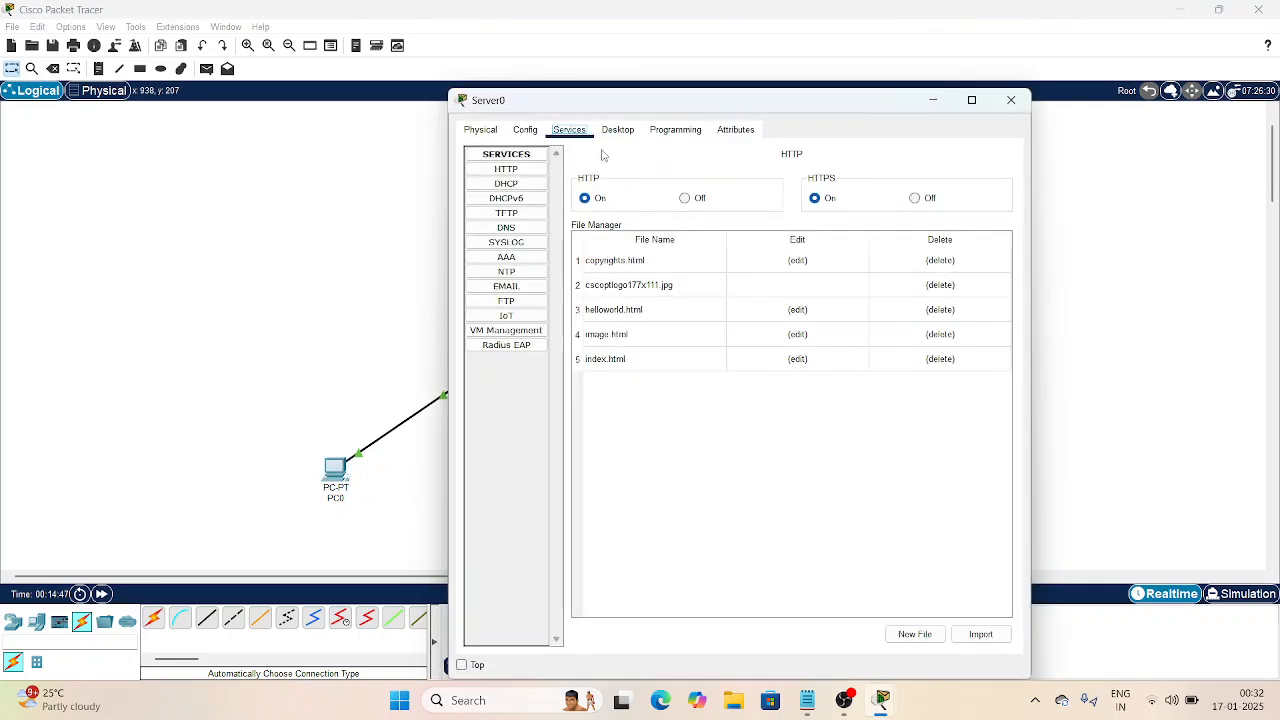
pyautogui.click(507, 228)
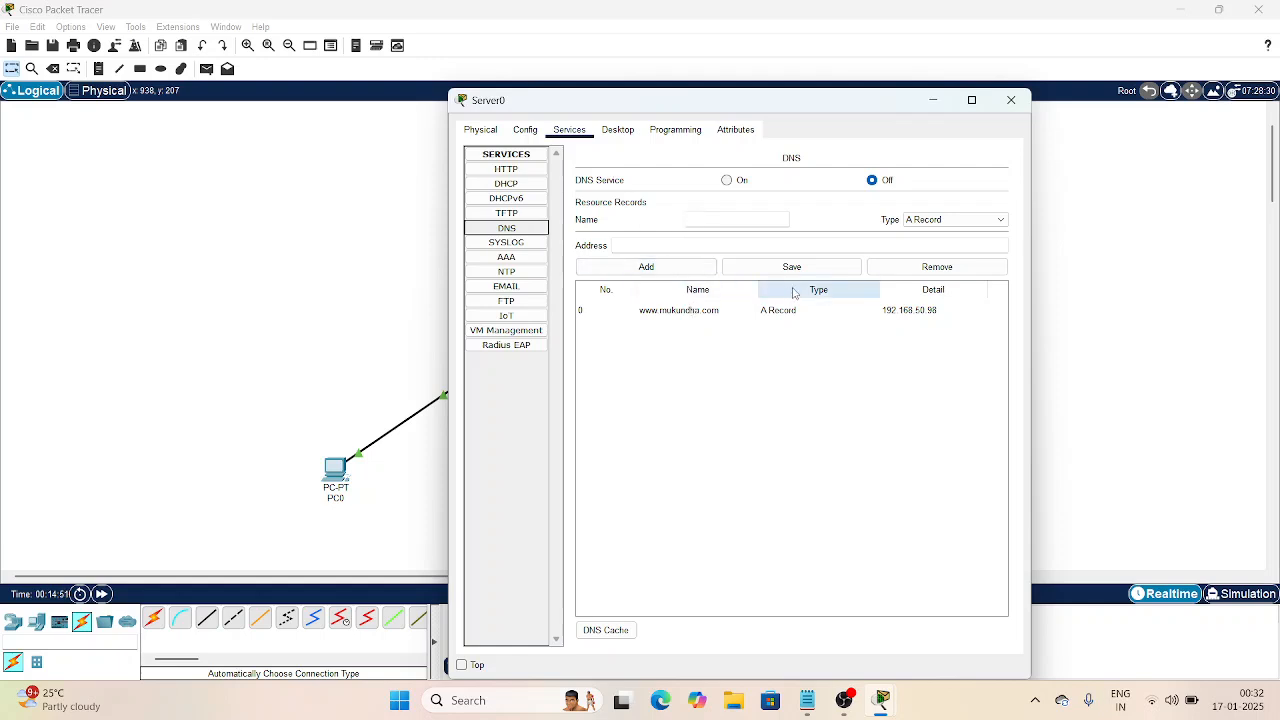
pyautogui.click(933, 100)
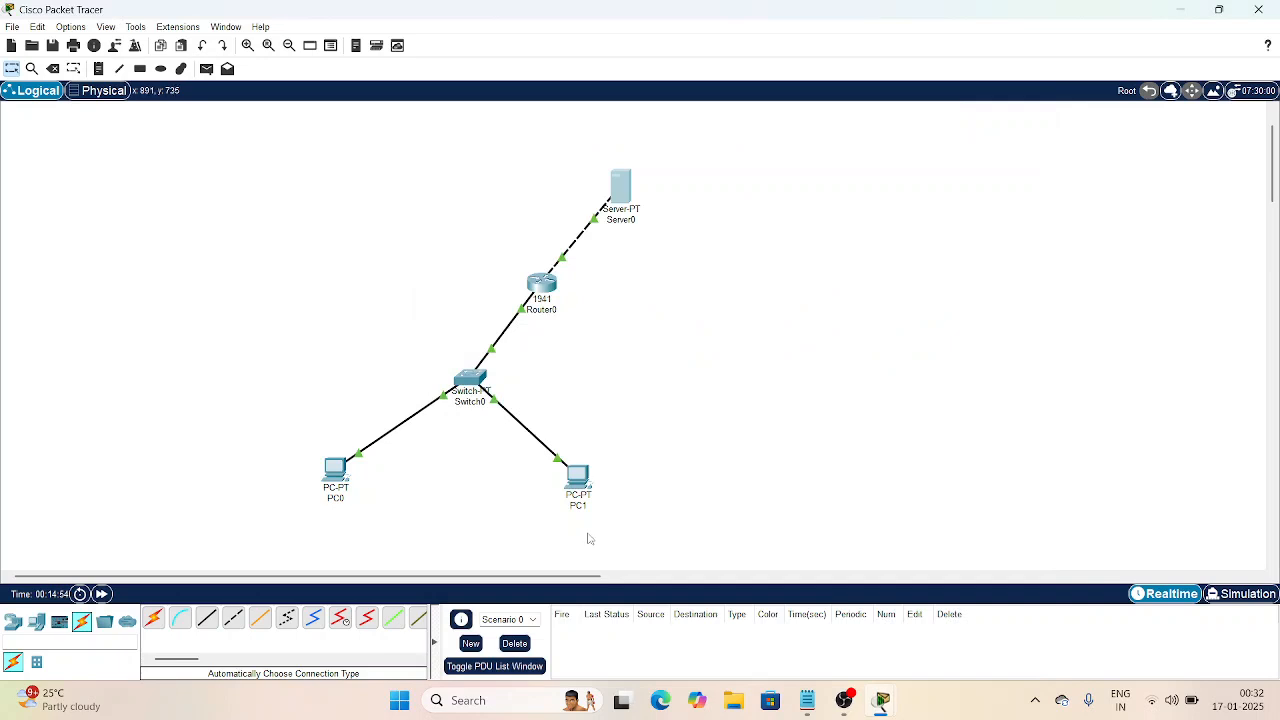
pyautogui.click(341, 479)
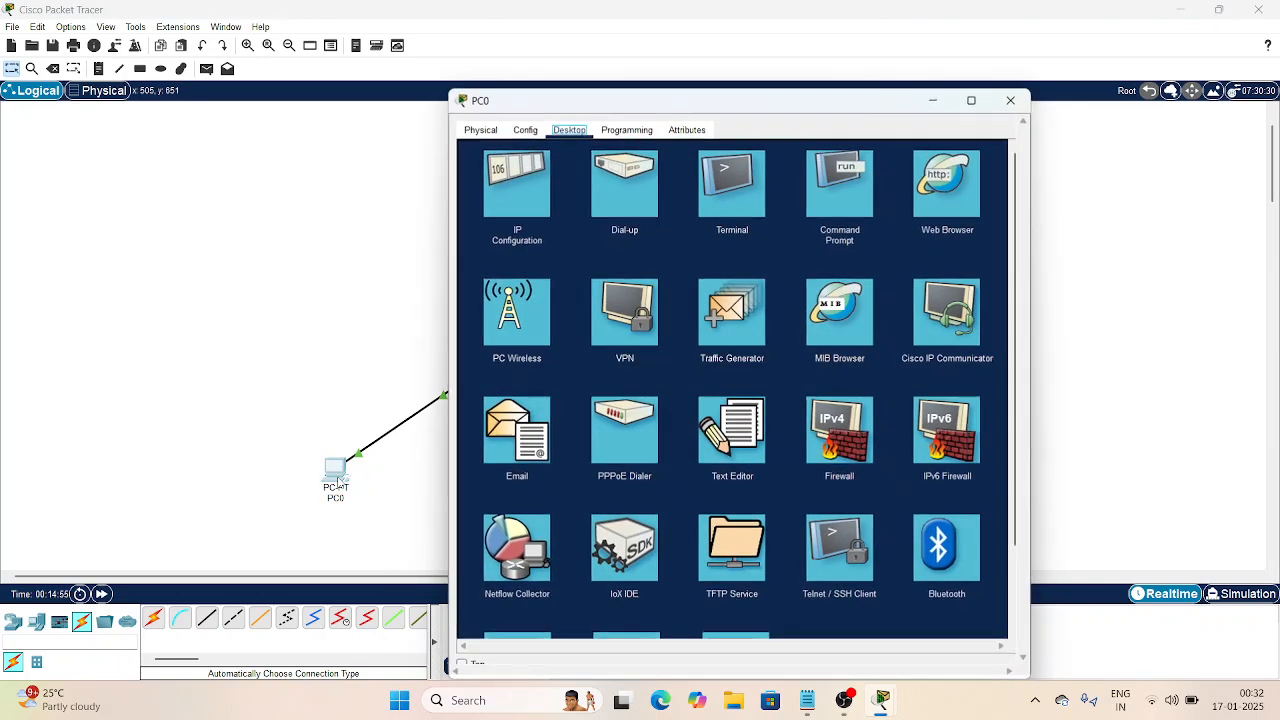
pyautogui.click(936, 202)
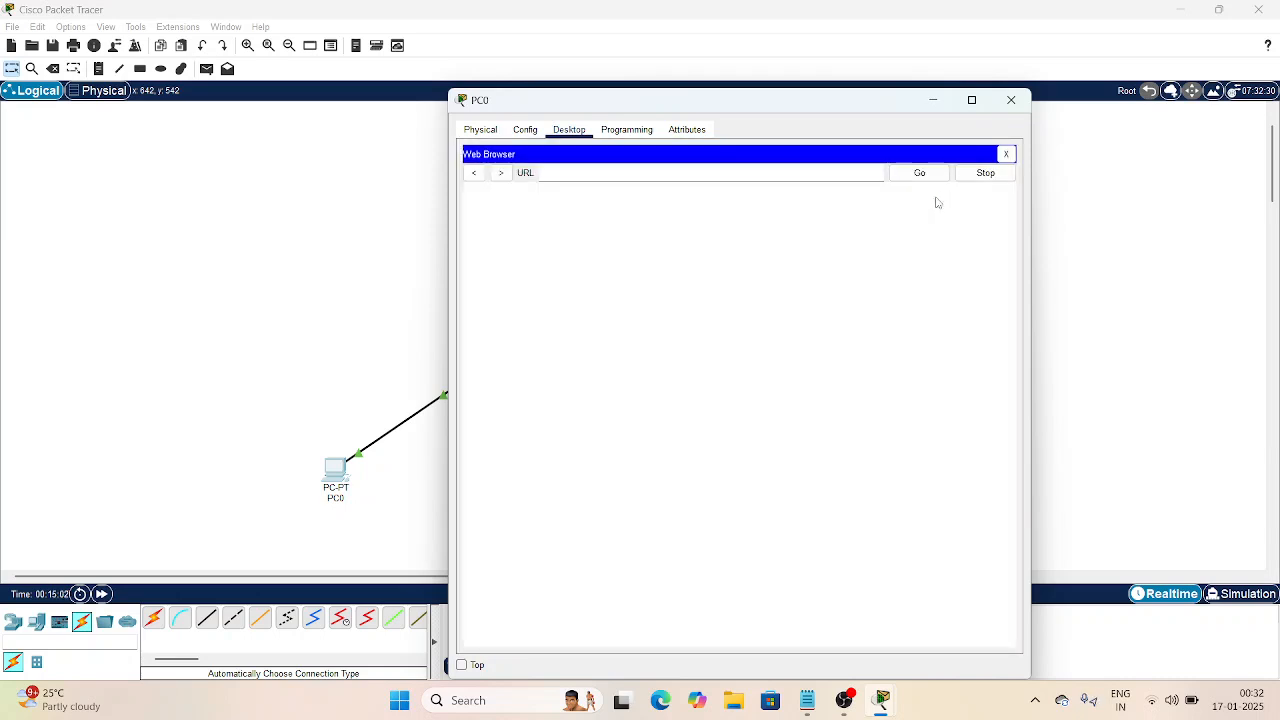
pyautogui.write('www.mukundha.com')
pyautogui.click(920, 173)
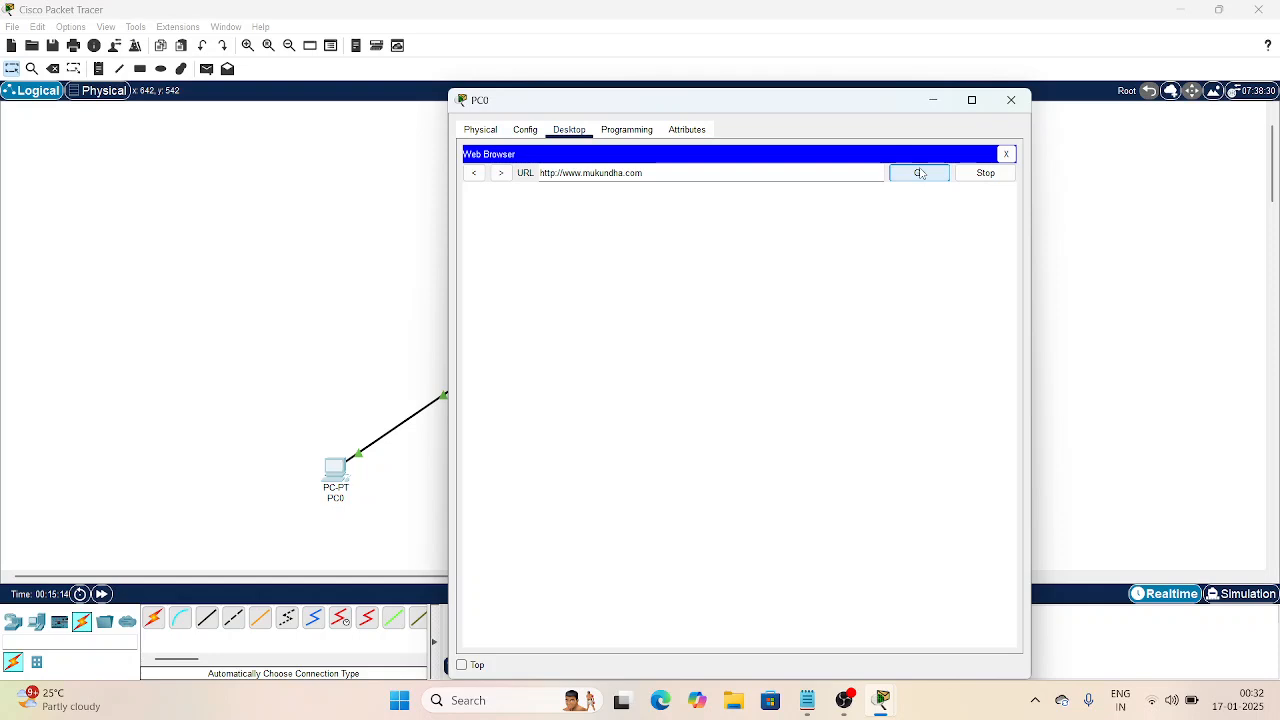
pyautogui.click(920, 173)
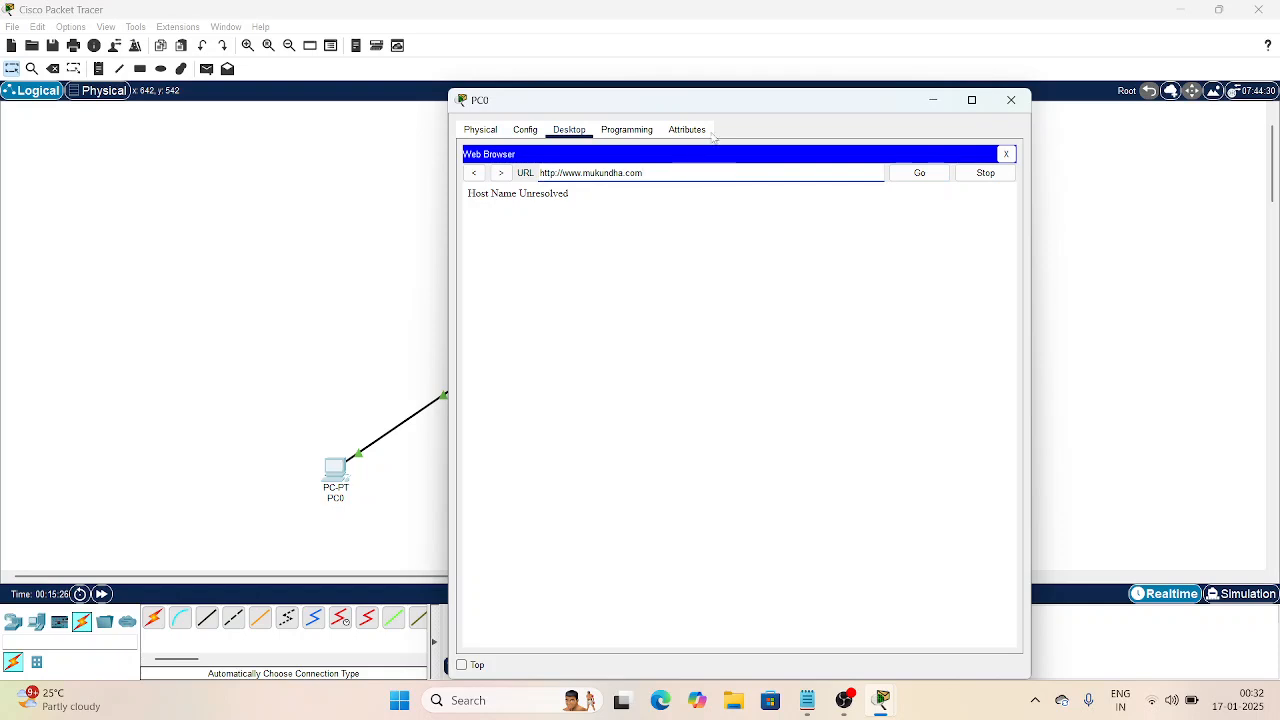
pyautogui.click(933, 103)
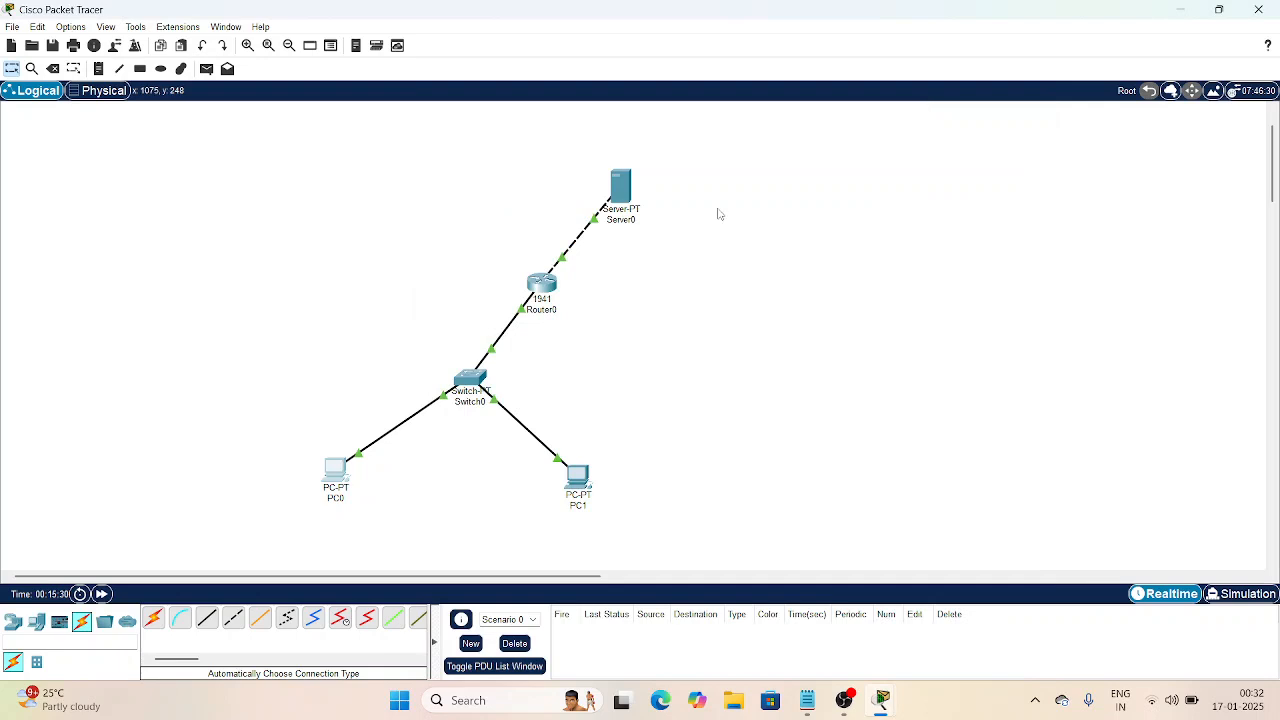
pyautogui.click(621, 192)
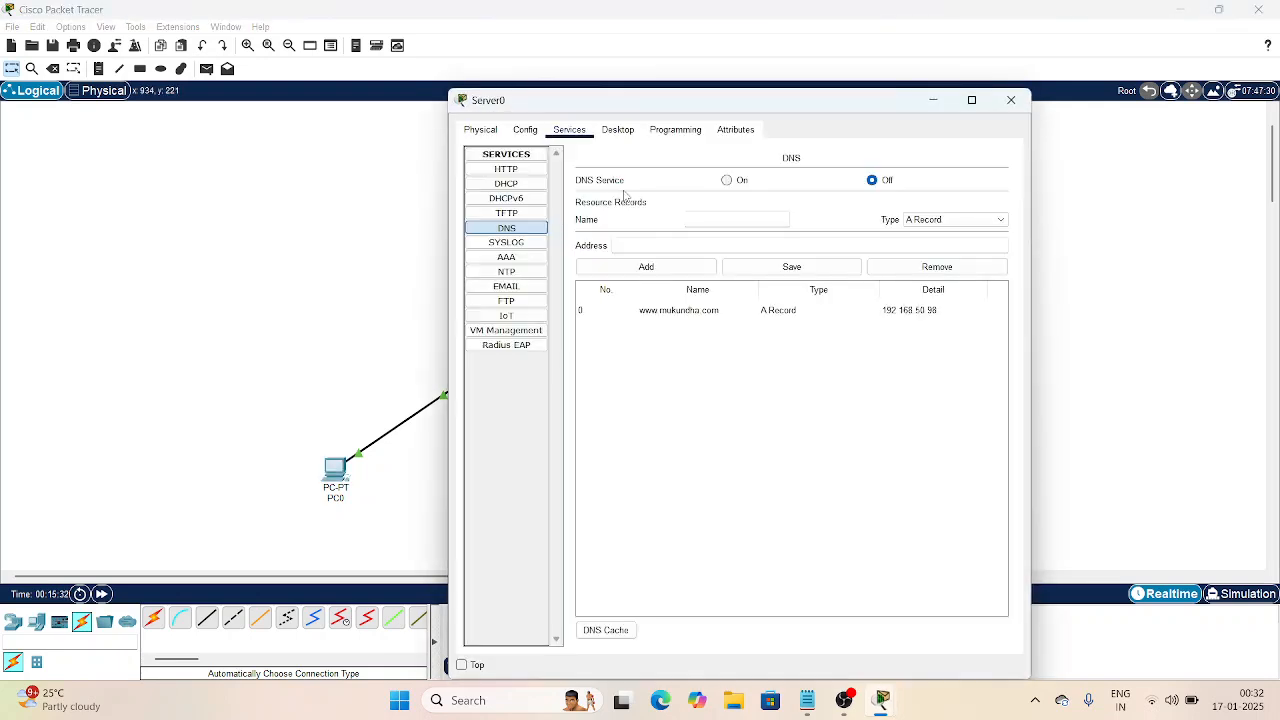
pyautogui.click(673, 312)
pyautogui.click(916, 272)
pyautogui.click(749, 218)
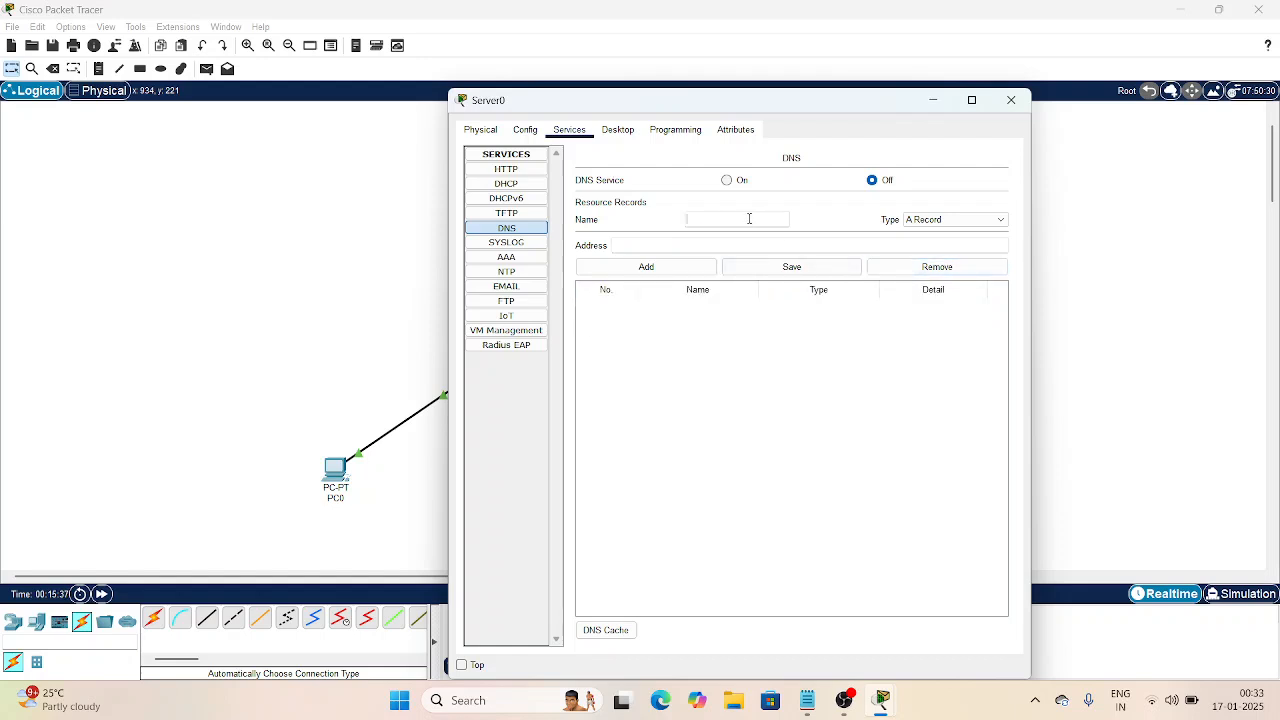
pyautogui.write('ww')
pyautogui.click(729, 193)
pyautogui.click(727, 181)
pyautogui.click(726, 218)
pyautogui.write('w.mukundha.com')
pyautogui.click(721, 243)
pyautogui.write('192.168.50.98')
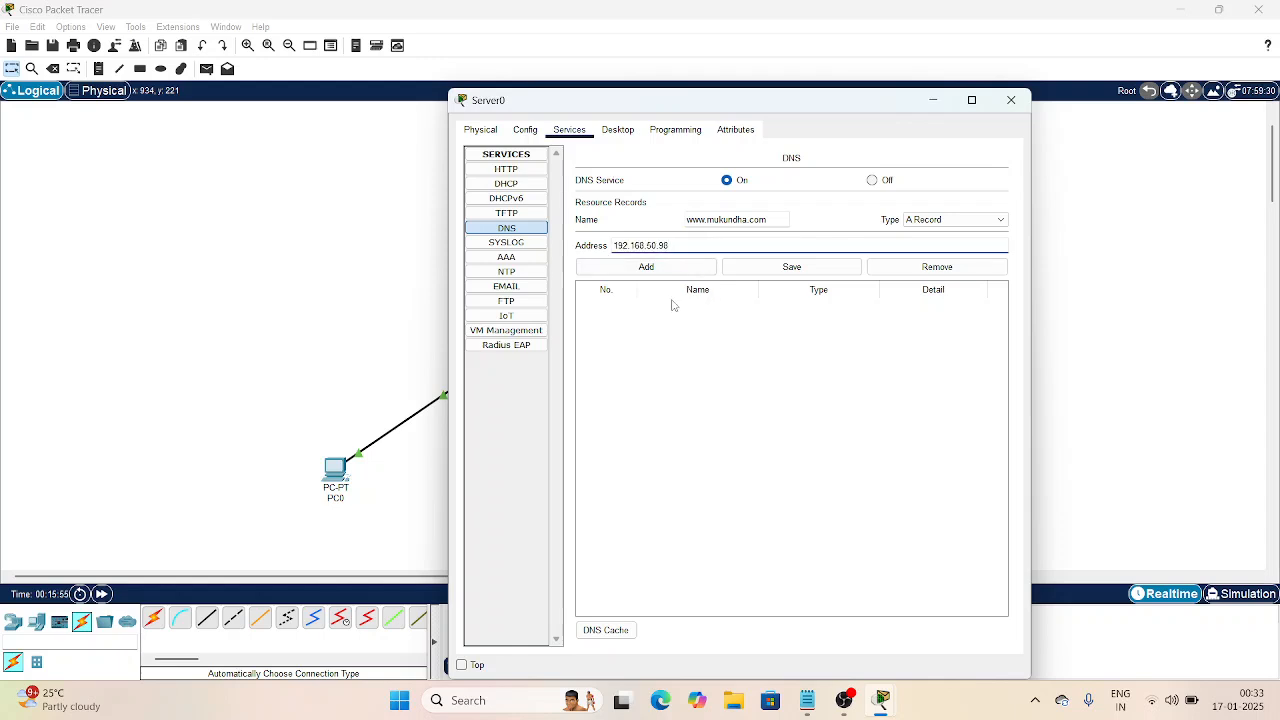
pyautogui.click(656, 271)
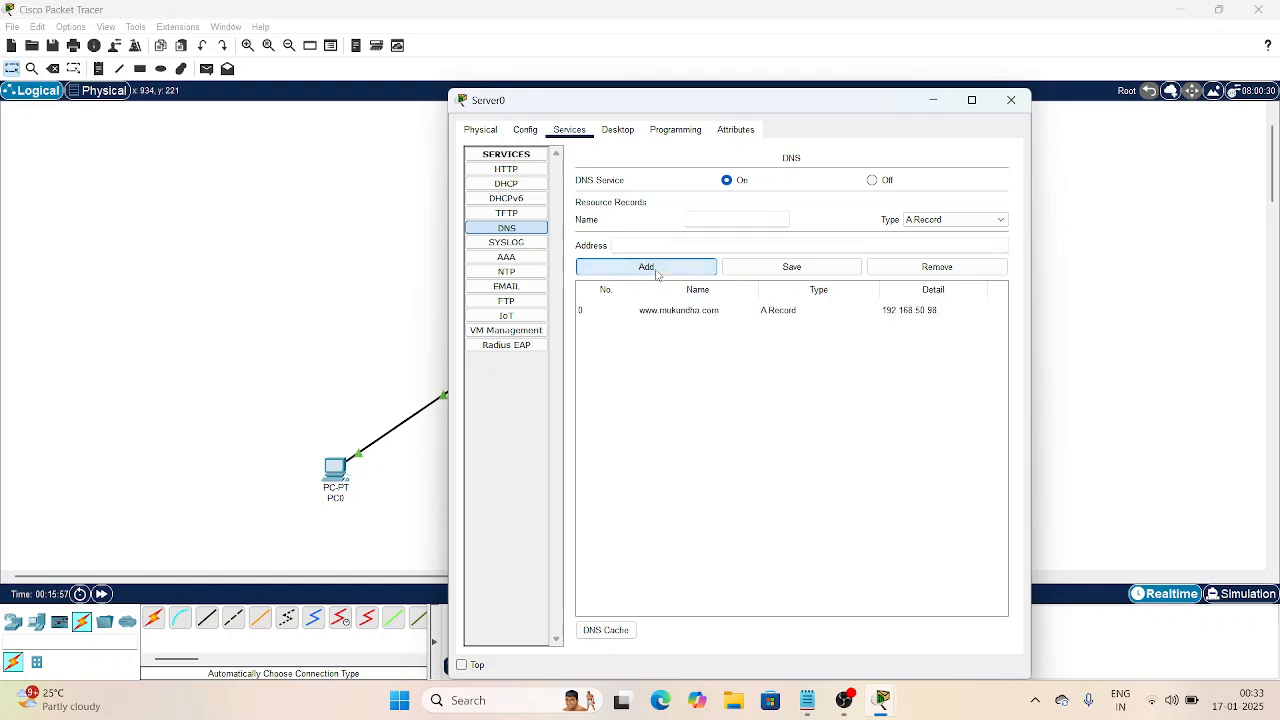
pyautogui.click(1011, 100)
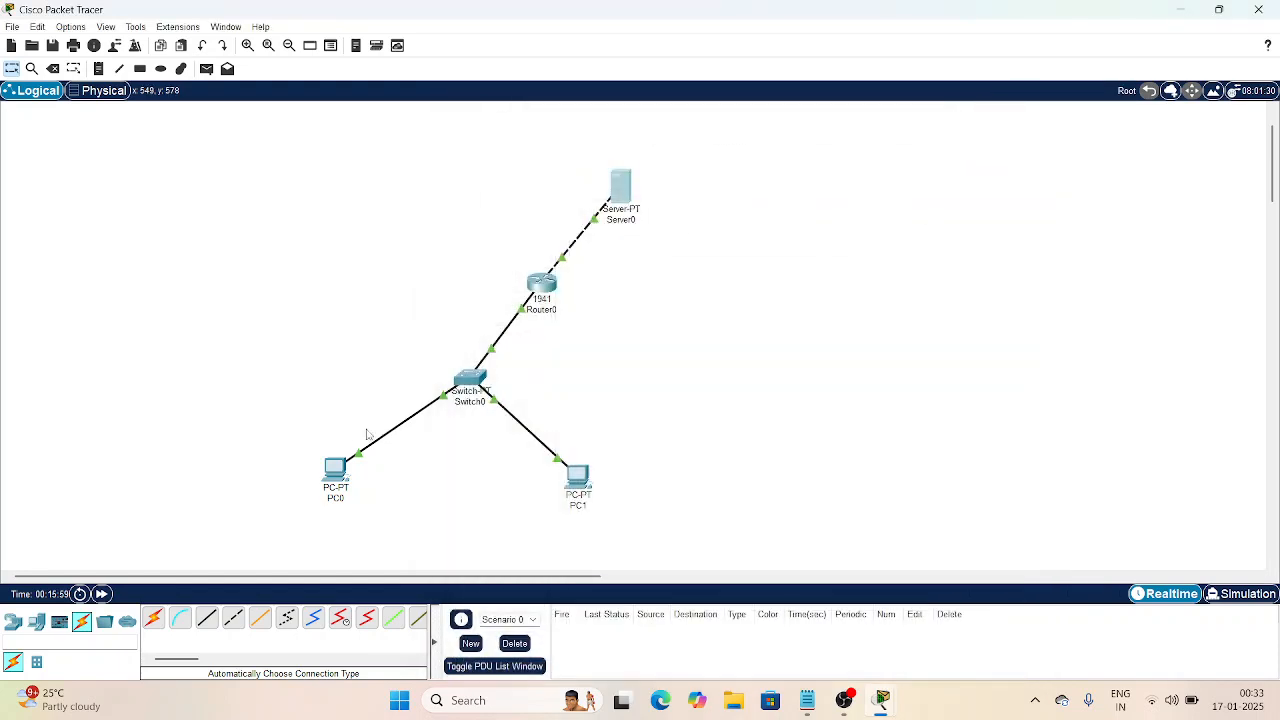
pyautogui.click(339, 465)
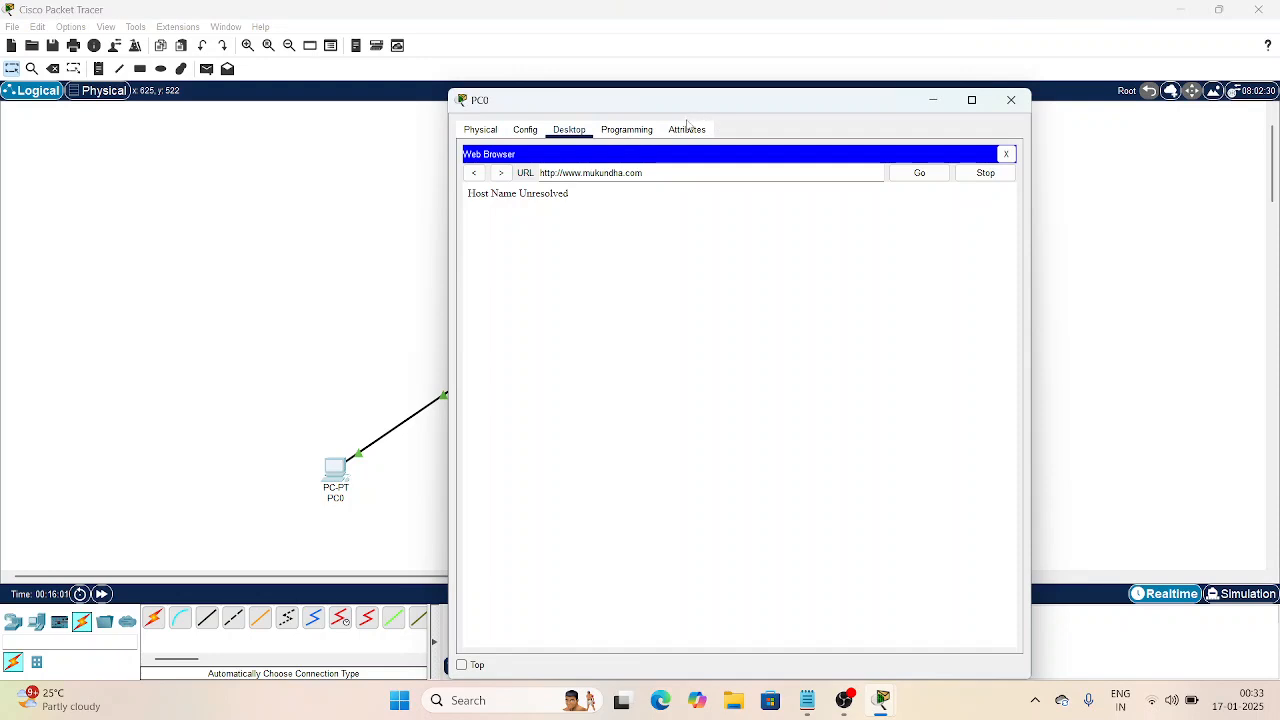
pyautogui.click(928, 175)
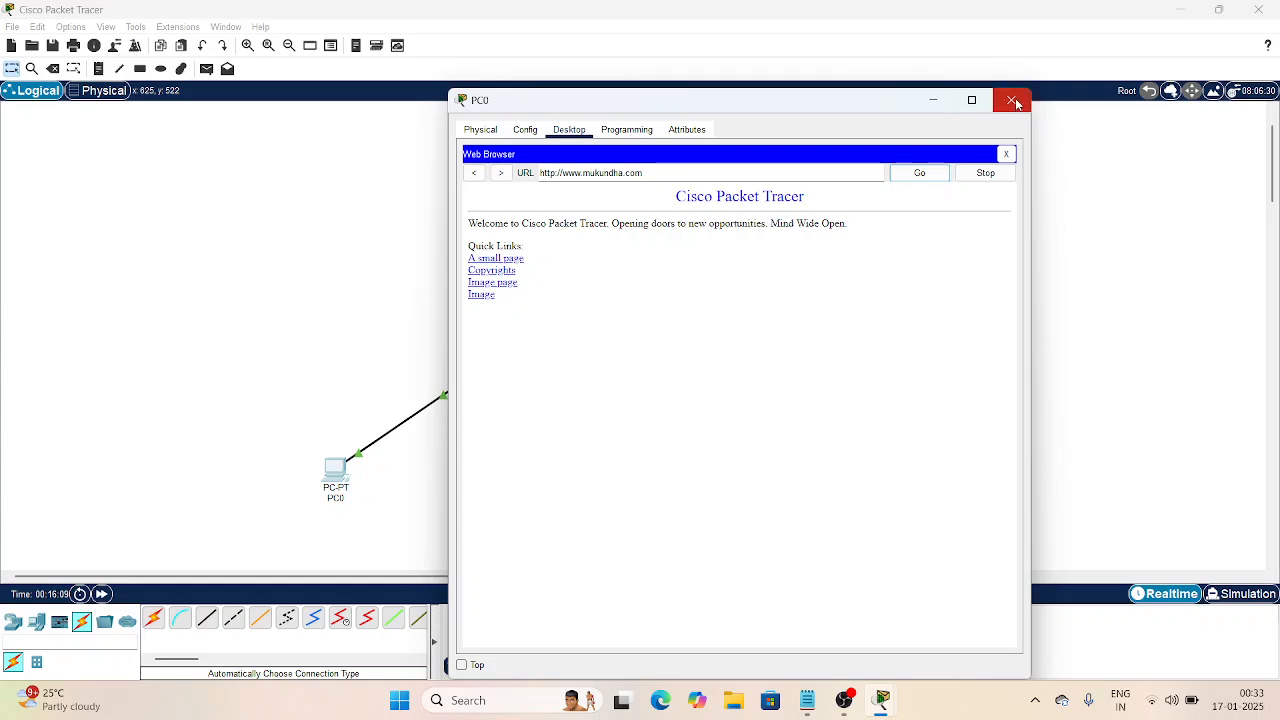
pyautogui.click(1014, 102)
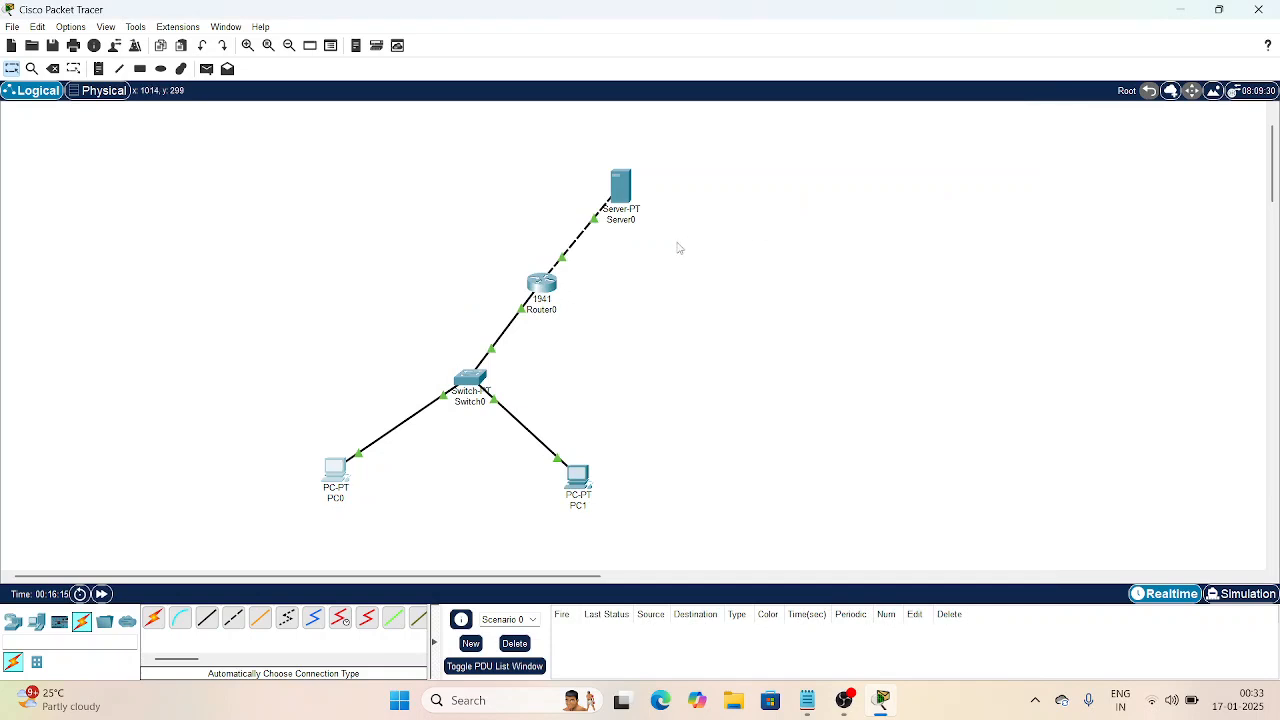
# Step: Turn Server0's DHCP service On
pyautogui.click(621, 192)
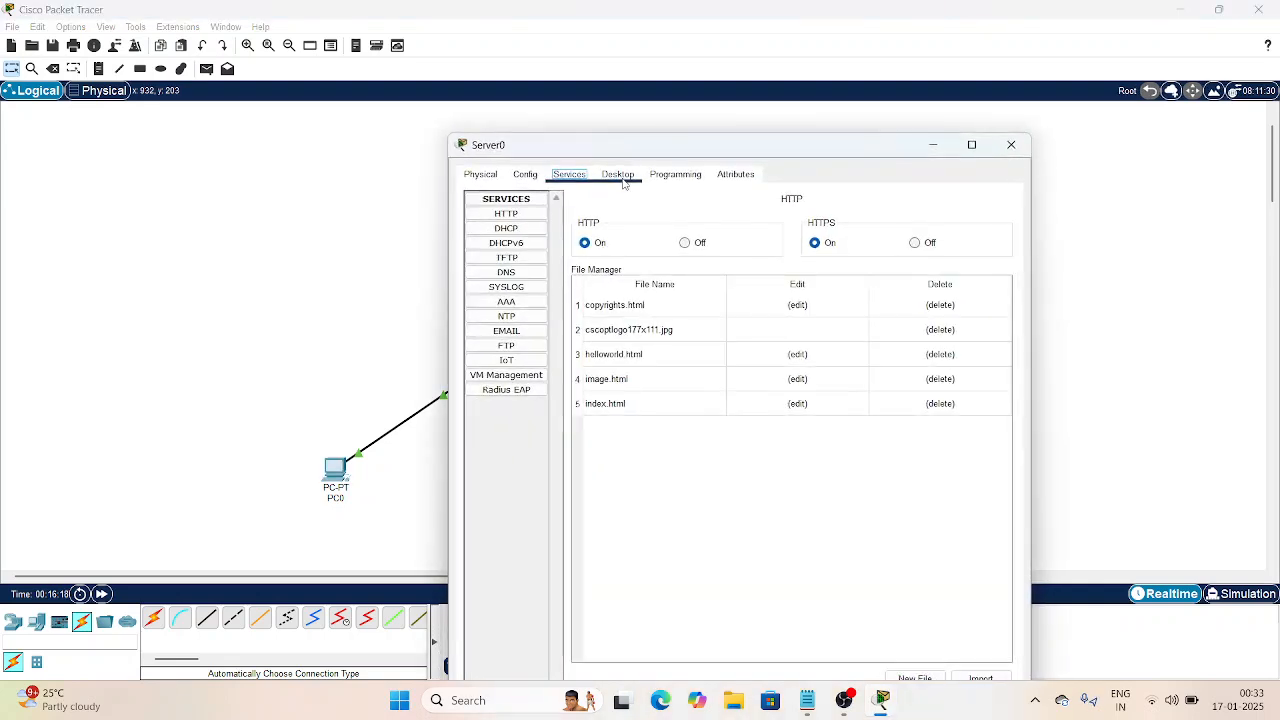
pyautogui.click(525, 232)
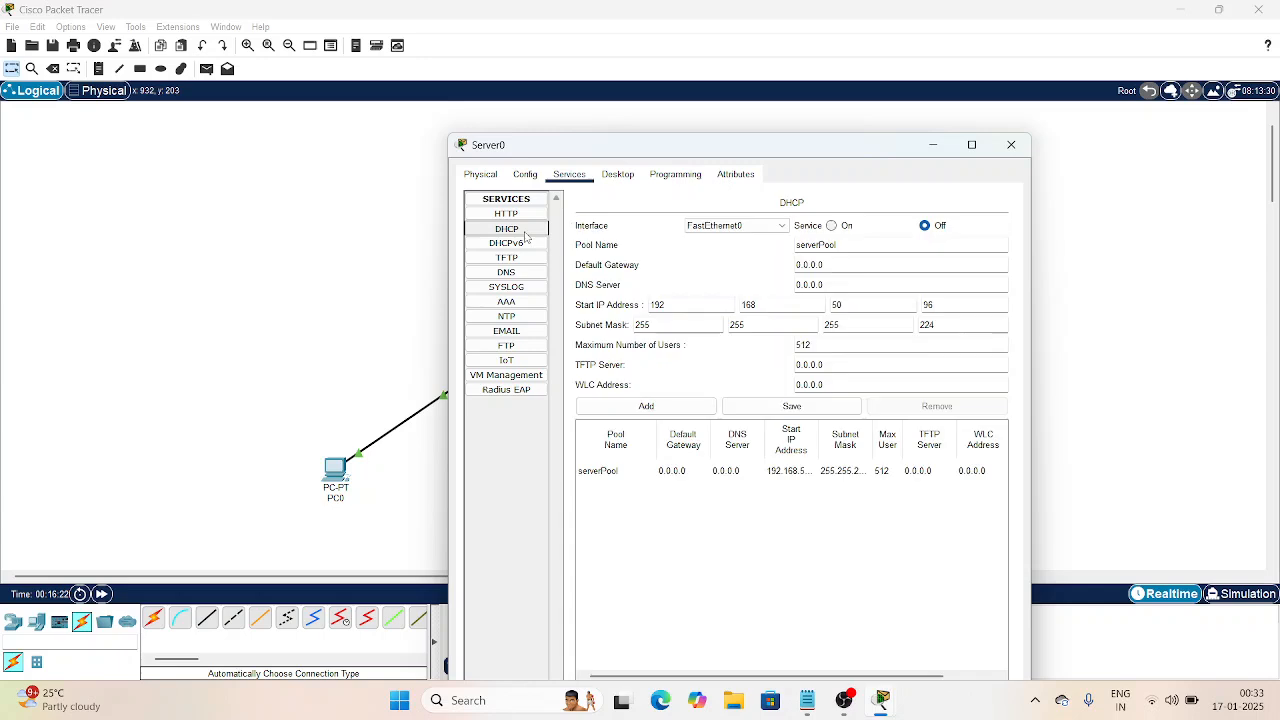
pyautogui.click(833, 226)
# Step: Rename the DHCP pool from serverPool to mukundha and paste 192.168.50.98 as default gateway
pyautogui.click(856, 242)
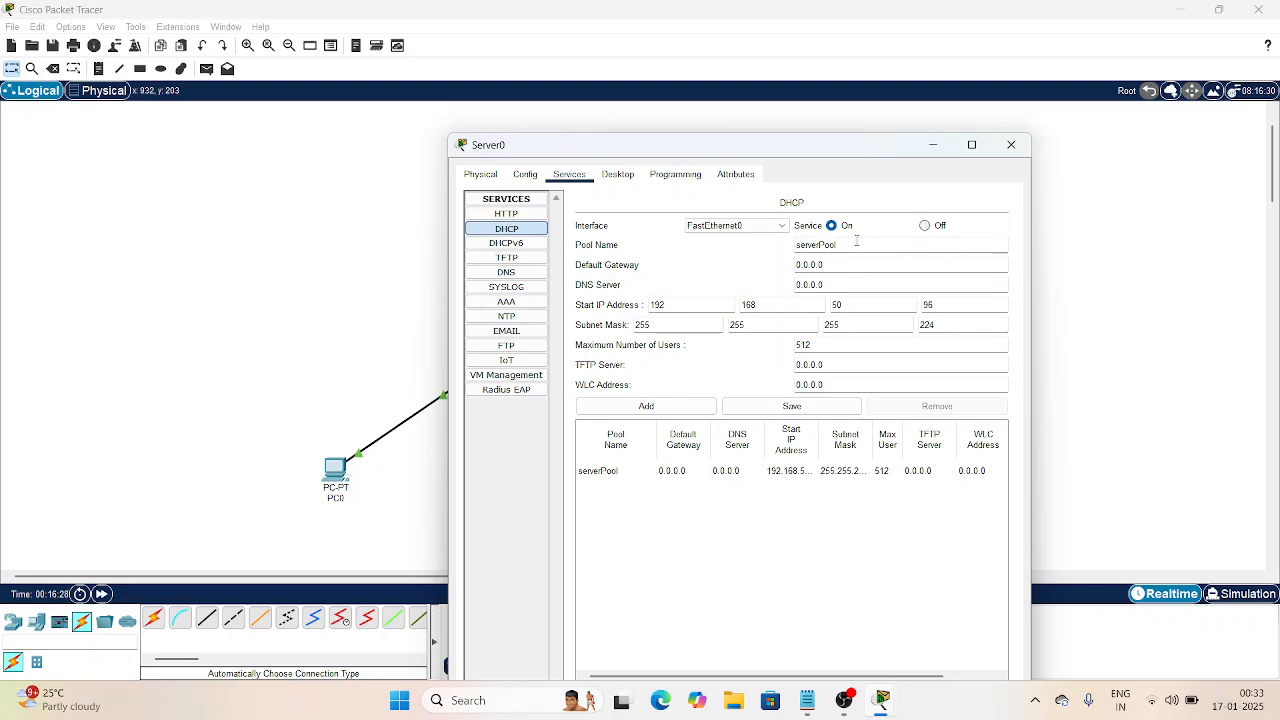
pyautogui.press('BackSpace')
pyautogui.press('BackSpace')
pyautogui.press('BackSpace')
pyautogui.press('BackSpace')
pyautogui.press('BackSpace')
pyautogui.press('BackSpace')
pyautogui.press('BackSpace')
pyautogui.press('BackSpace')
pyautogui.press('BackSpace')
pyautogui.press('BackSpace')
pyautogui.write('mukundha')
pyautogui.click(847, 262)
pyautogui.press('BackSpace')
pyautogui.press('BackSpace')
pyautogui.press('BackSpace')
pyautogui.press('BackSpace')
pyautogui.press('BackSpace')
pyautogui.press('BackSpace')
pyautogui.press('BackSpace')
pyautogui.write('192.168.50.98')
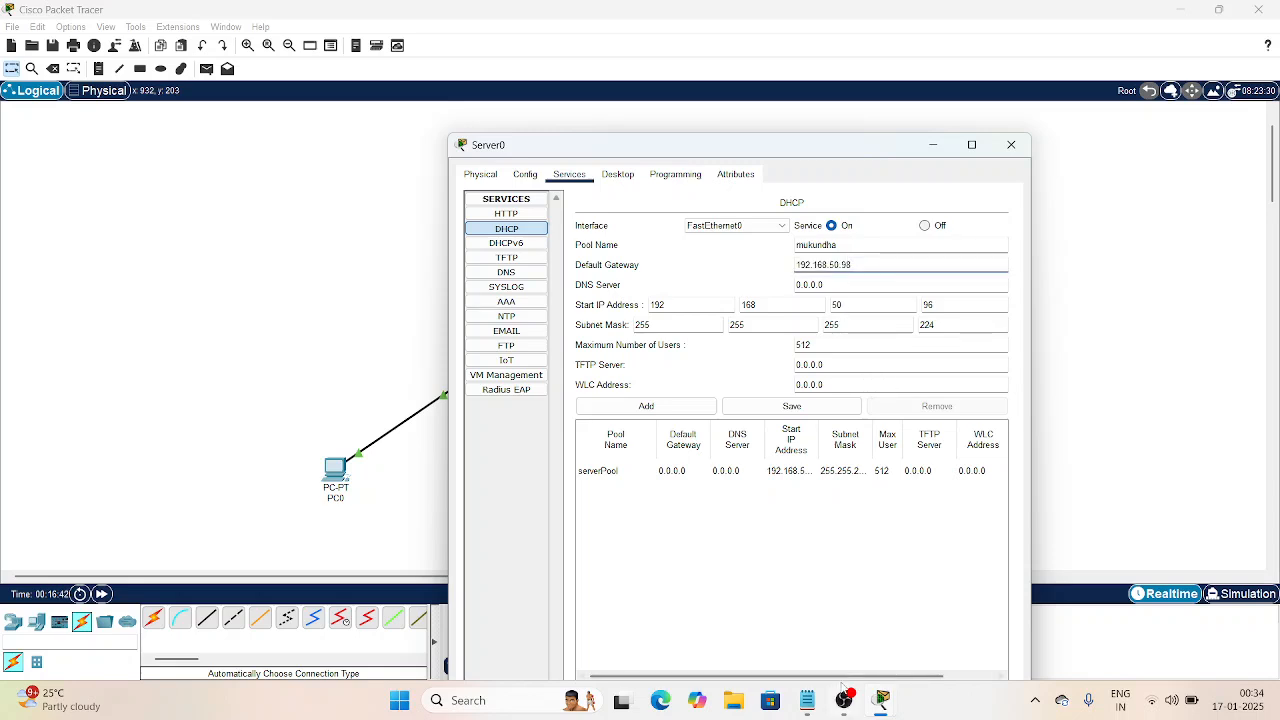
pyautogui.moveTo(812, 699)
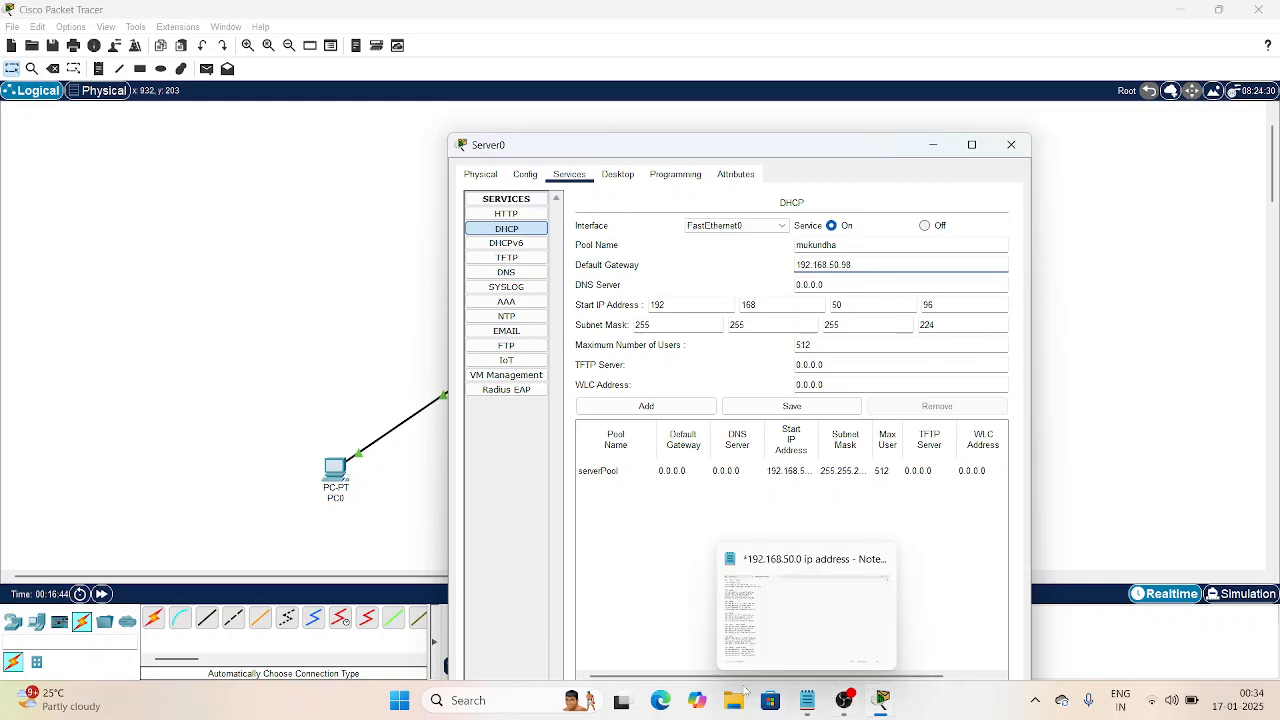
pyautogui.moveTo(765, 642)
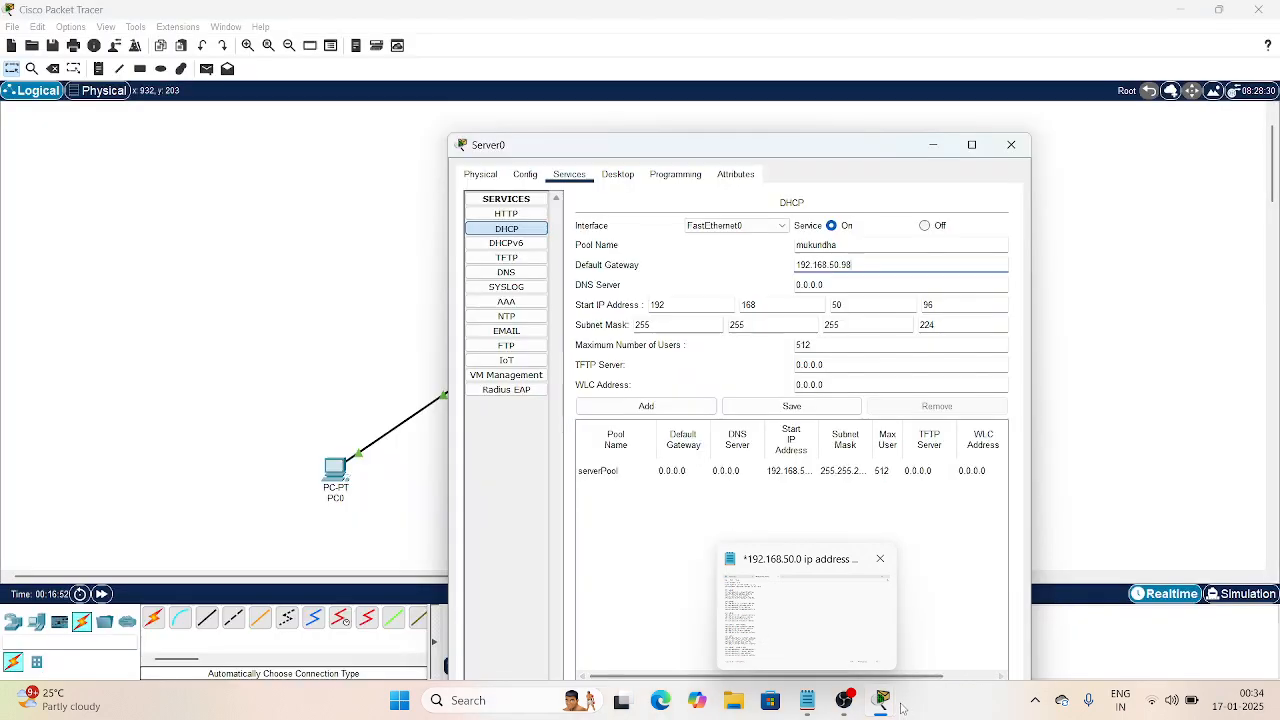
# Step: Set the pool's default gateway to 192.168.50.161 and DNS server to 192.168.50.98
pyautogui.press('BackSpace')
pyautogui.press('BackSpace')
pyautogui.write('161')
pyautogui.click(870, 283)
pyautogui.press('BackSpace')
# Step: Set start address 192.168.50.162 and 30 maximum users, add the mukundha pool, and close Server0
pyautogui.press('BackSpace')
pyautogui.press('BackSpace')
pyautogui.press('BackSpace')
pyautogui.press('BackSpace')
pyautogui.press('BackSpace')
pyautogui.press('BackSpace')
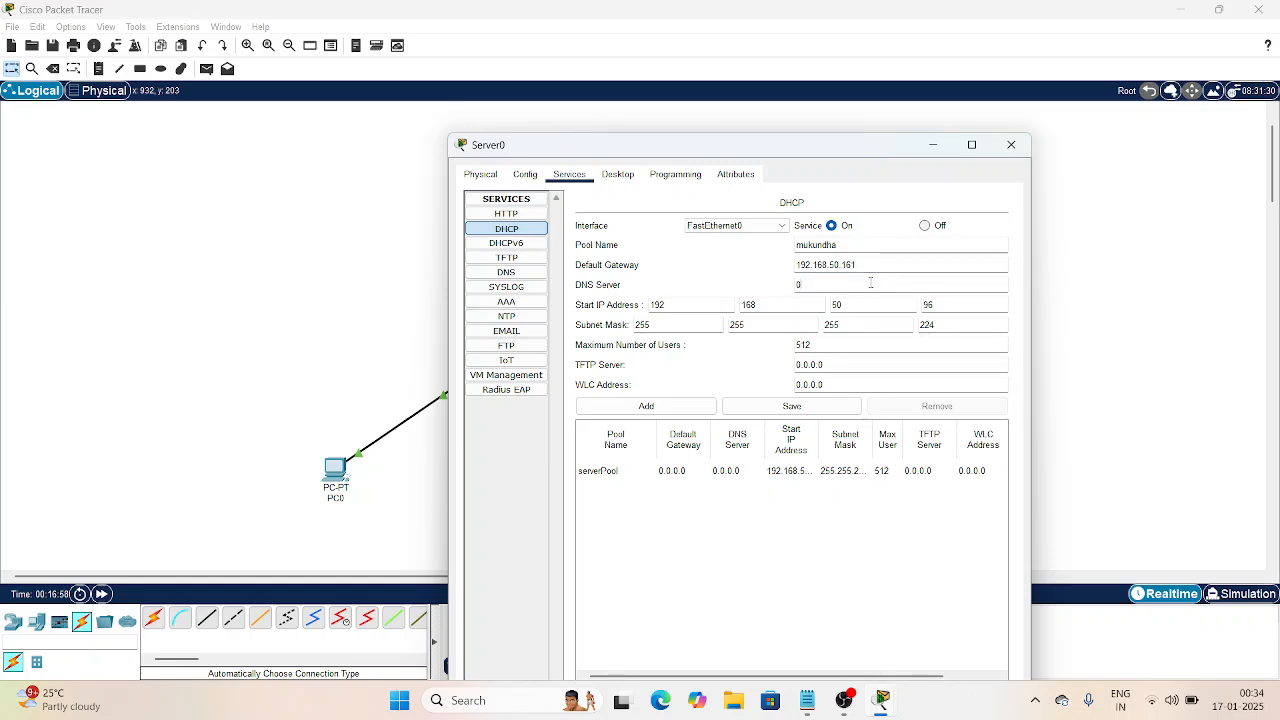
pyautogui.write('192.168.50.98')
pyautogui.click(937, 302)
pyautogui.press('BackSpace')
pyautogui.press('BackSpace')
pyautogui.write('162')
pyautogui.click(945, 324)
pyautogui.click(887, 347)
pyautogui.click(887, 348)
pyautogui.press('BackSpace')
pyautogui.press('BackSpace')
pyautogui.press('BackSpace')
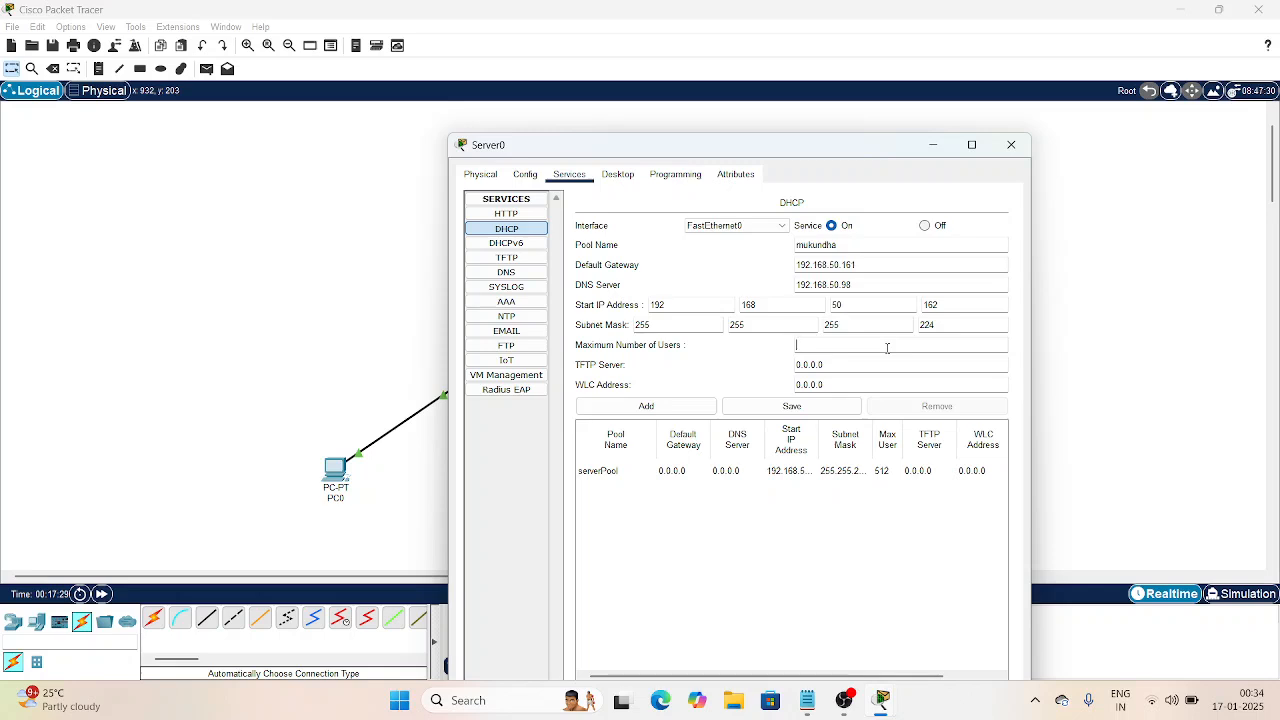
pyautogui.write('30')
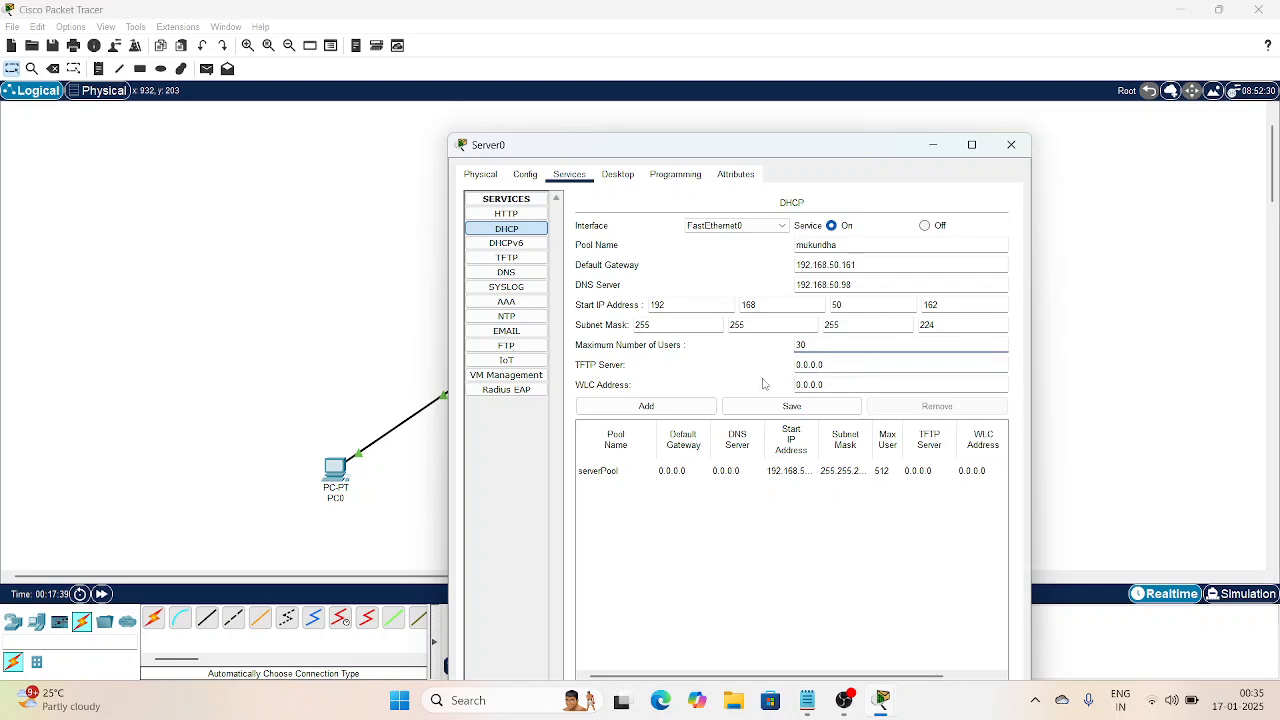
pyautogui.click(697, 407)
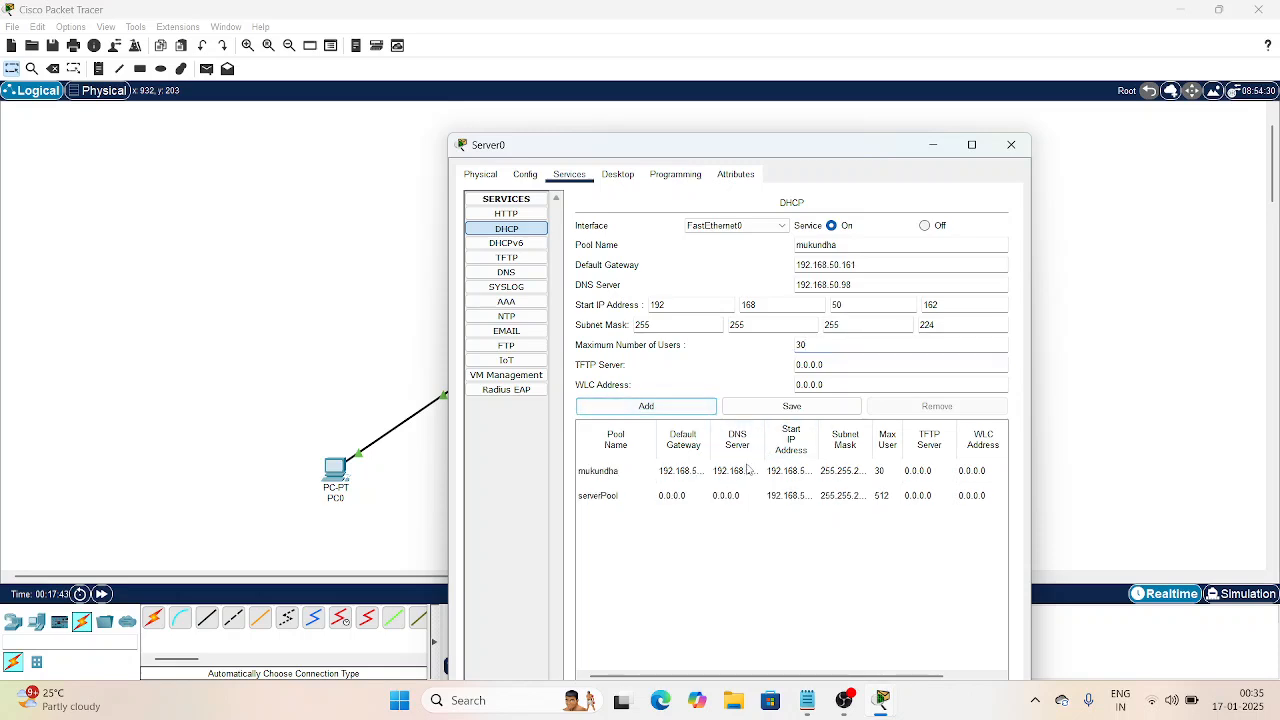
pyautogui.click(1011, 146)
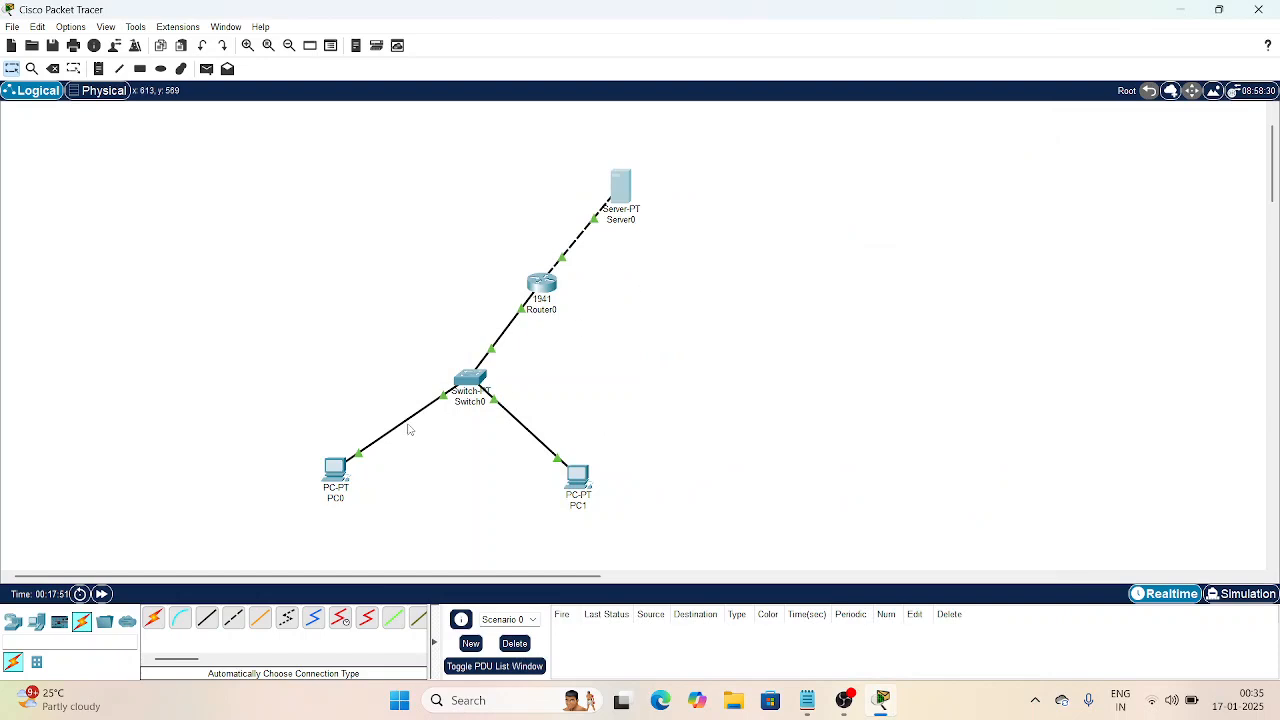
# Step: Switch PC0's IP configuration to DHCP, which falls back to 169.254.147.119
pyautogui.click(333, 480)
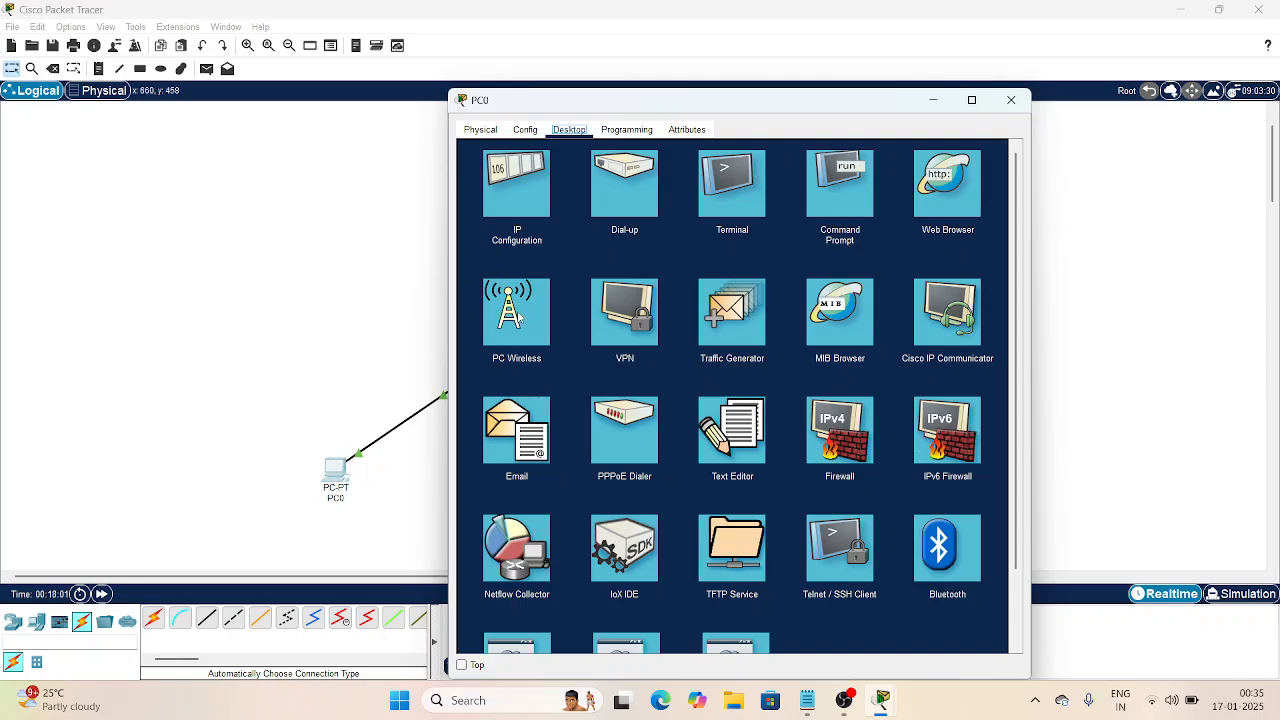
pyautogui.click(527, 170)
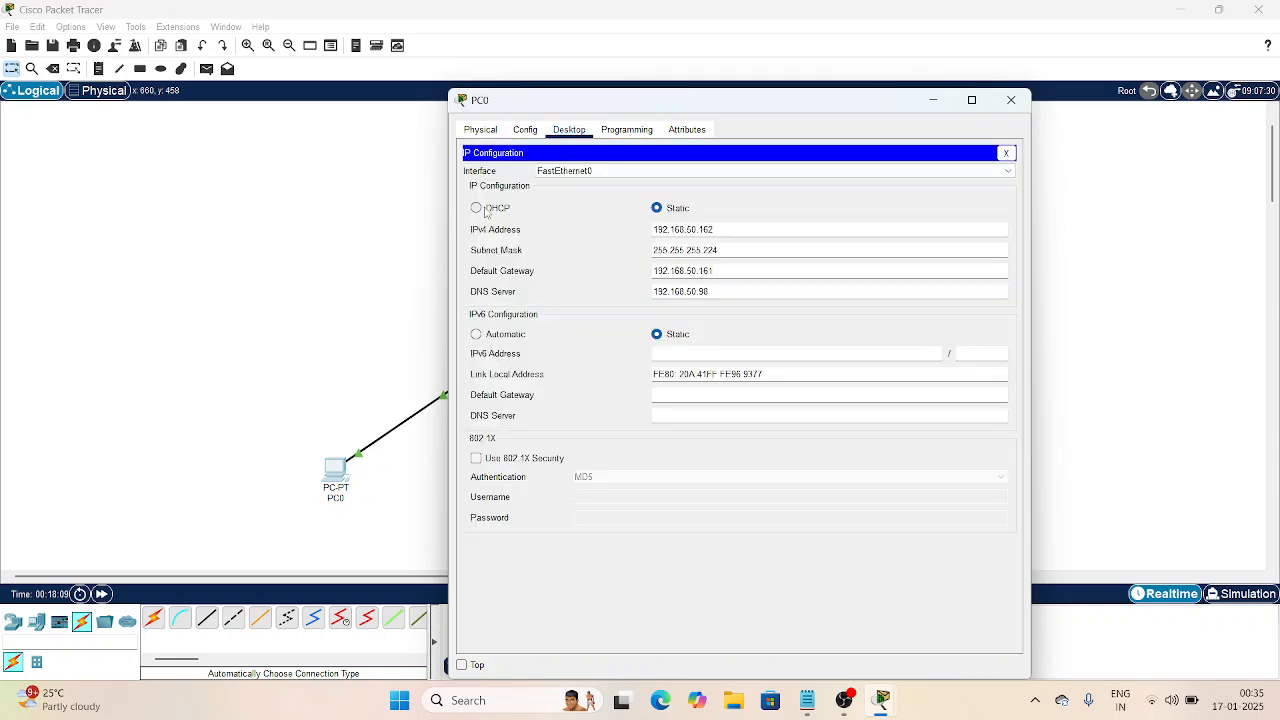
pyautogui.click(476, 208)
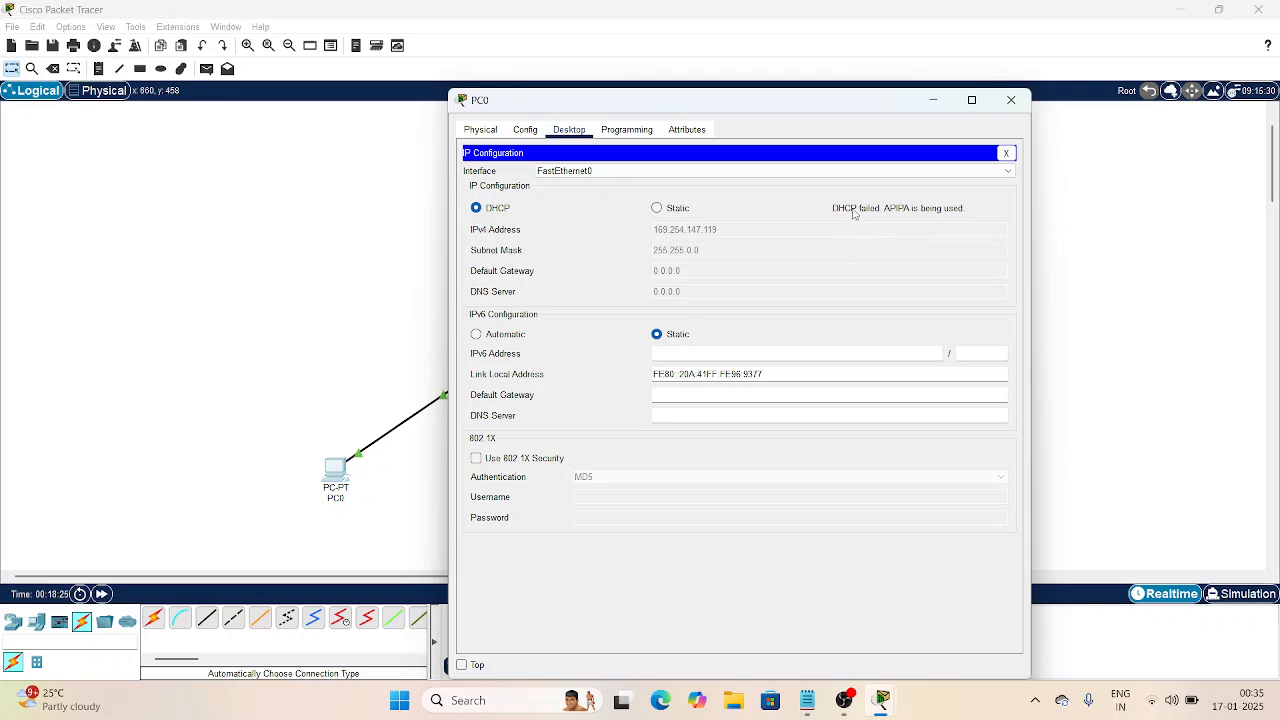
pyautogui.click(1013, 101)
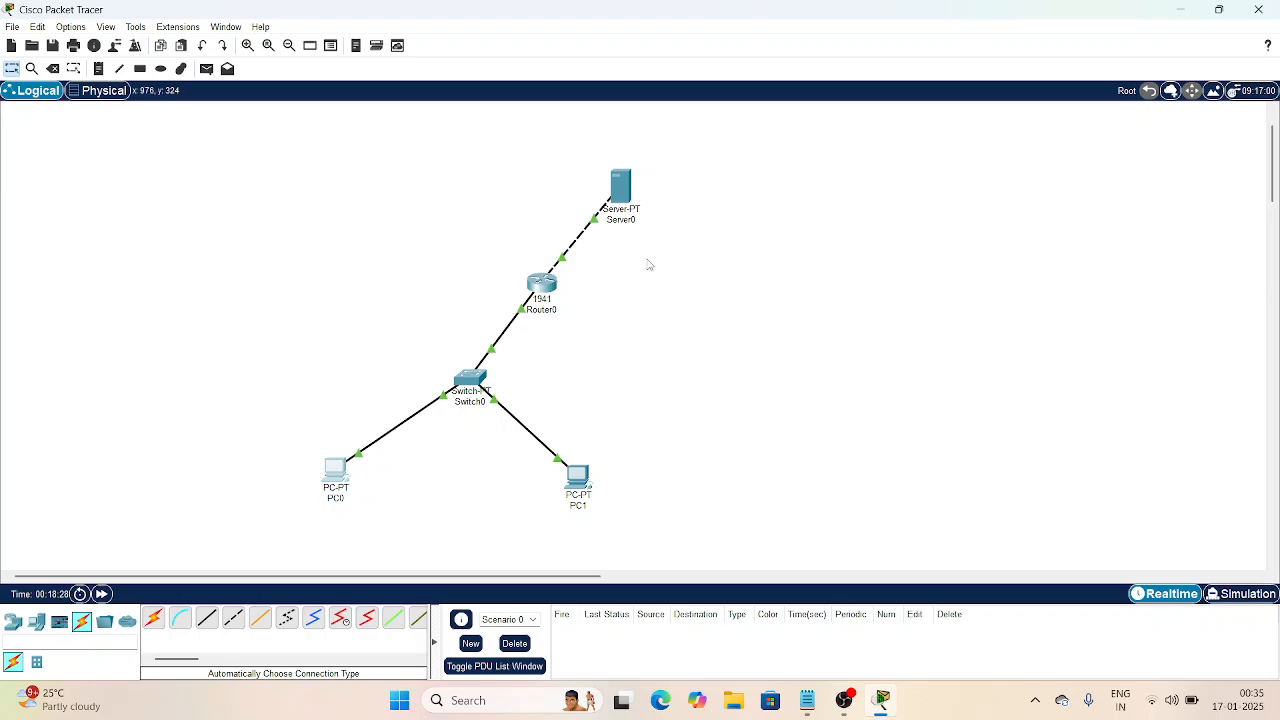
# Step: In Router0's CLI, exit configuration mode, log out, and re-enter privileged mode with enable
pyautogui.click(537, 297)
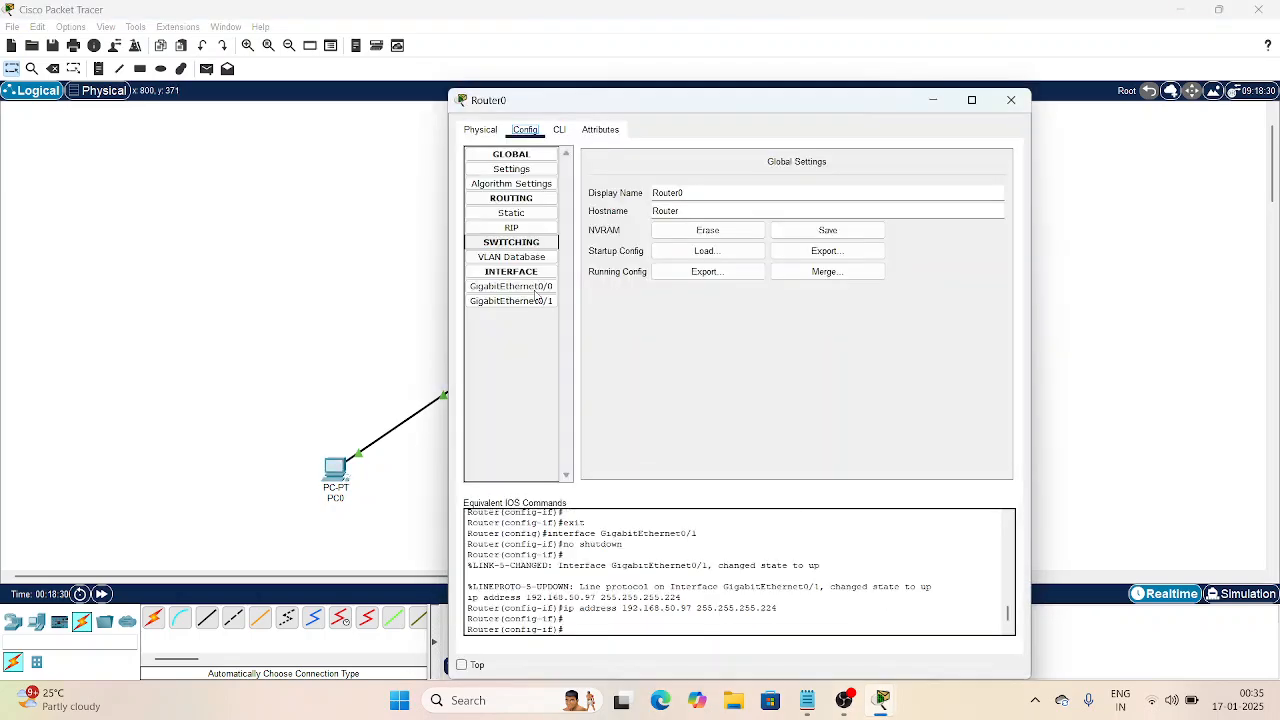
pyautogui.click(563, 131)
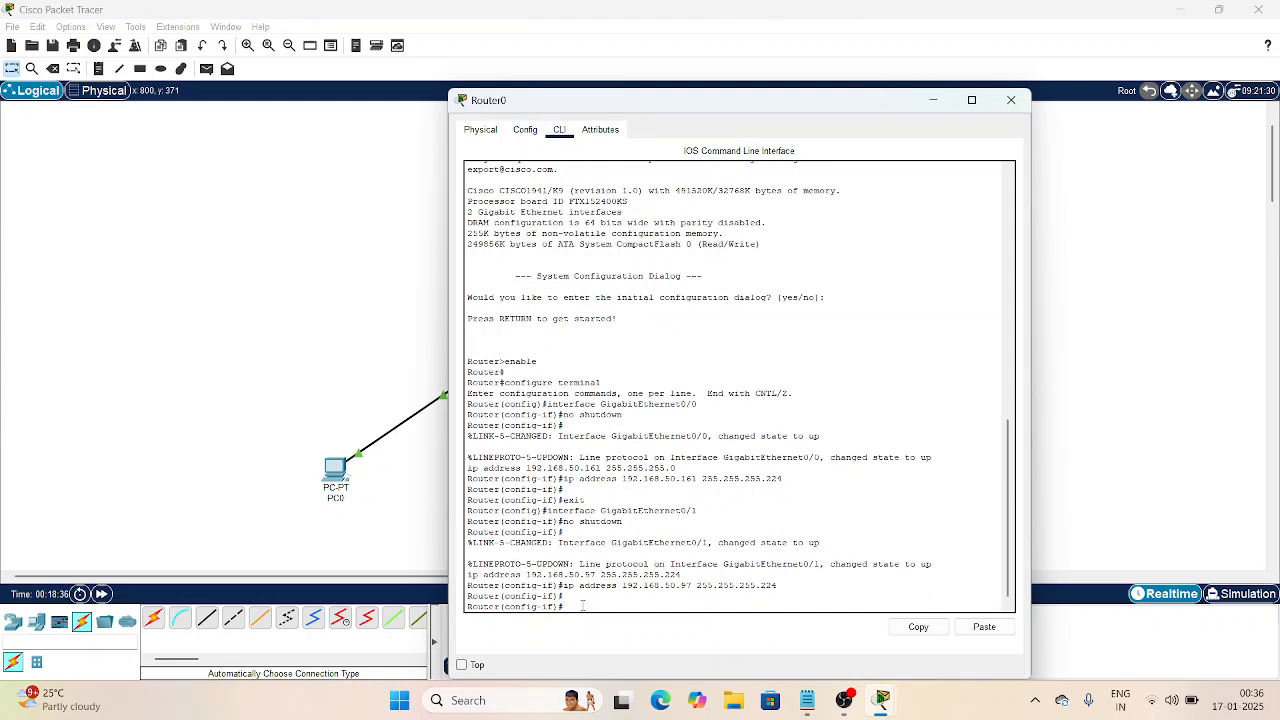
pyautogui.write('exit')
pyautogui.press('Return')
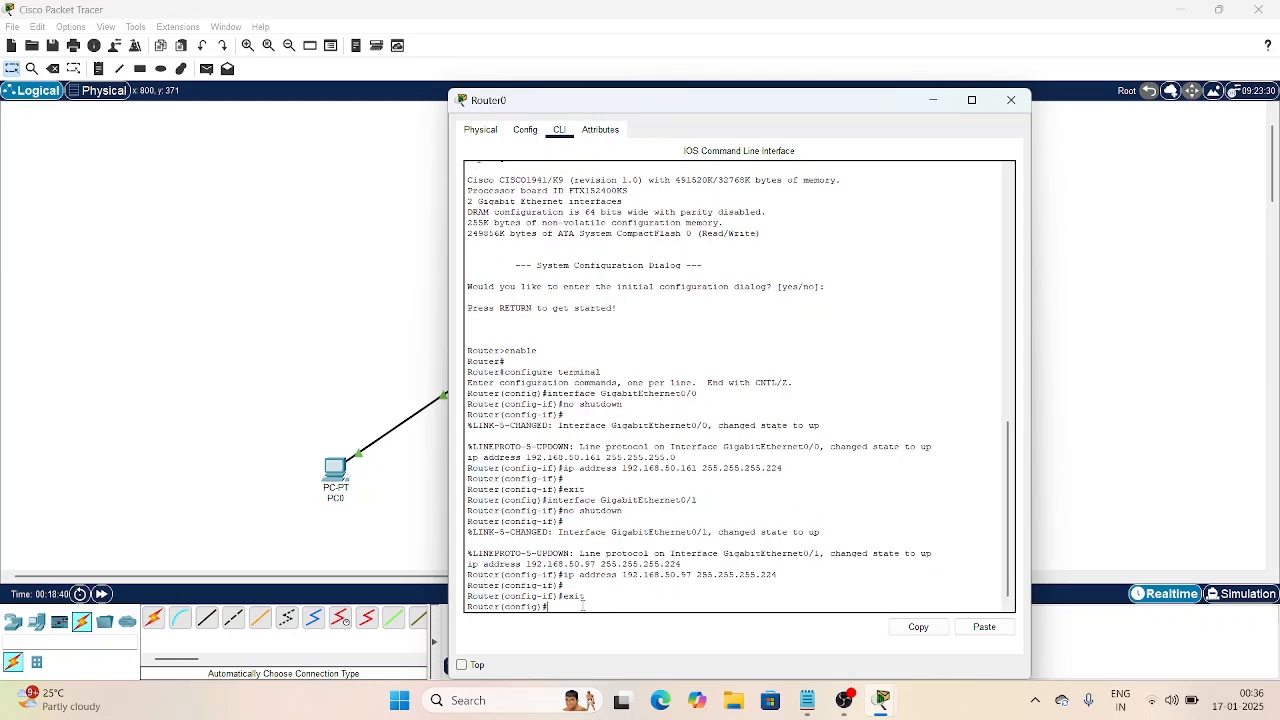
pyautogui.write('exit')
pyautogui.press('Return')
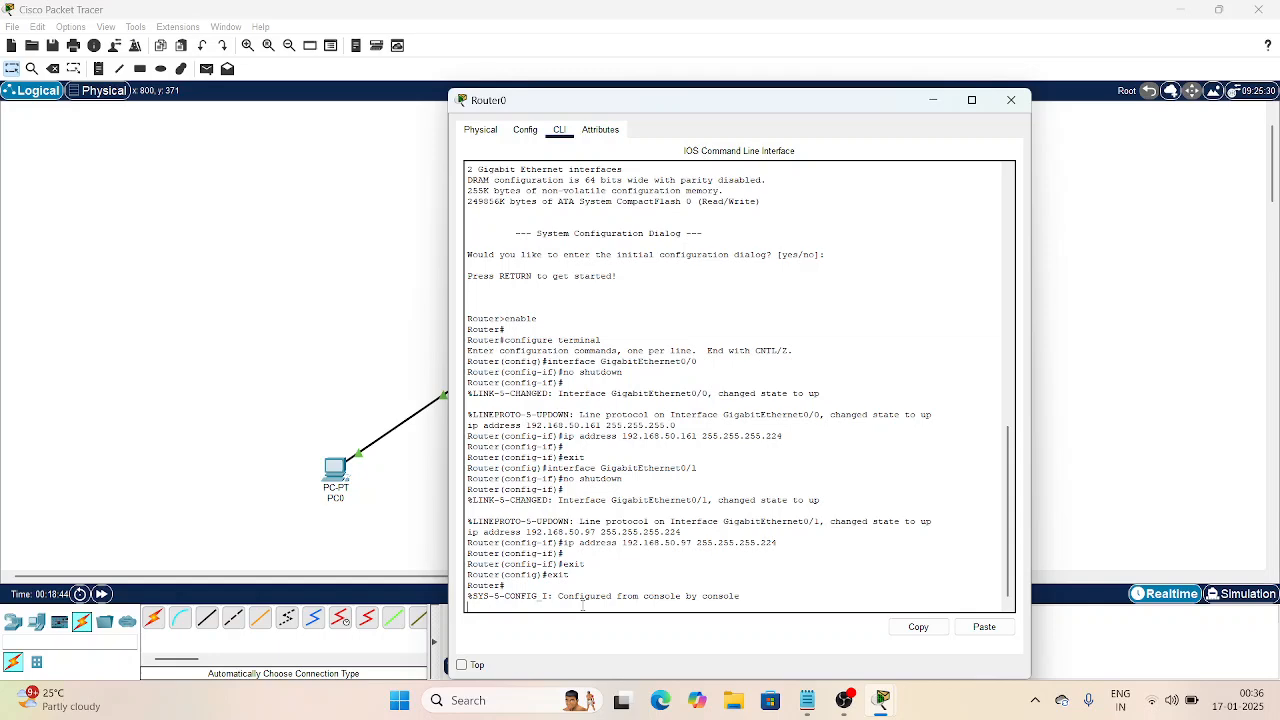
pyautogui.press('Return')
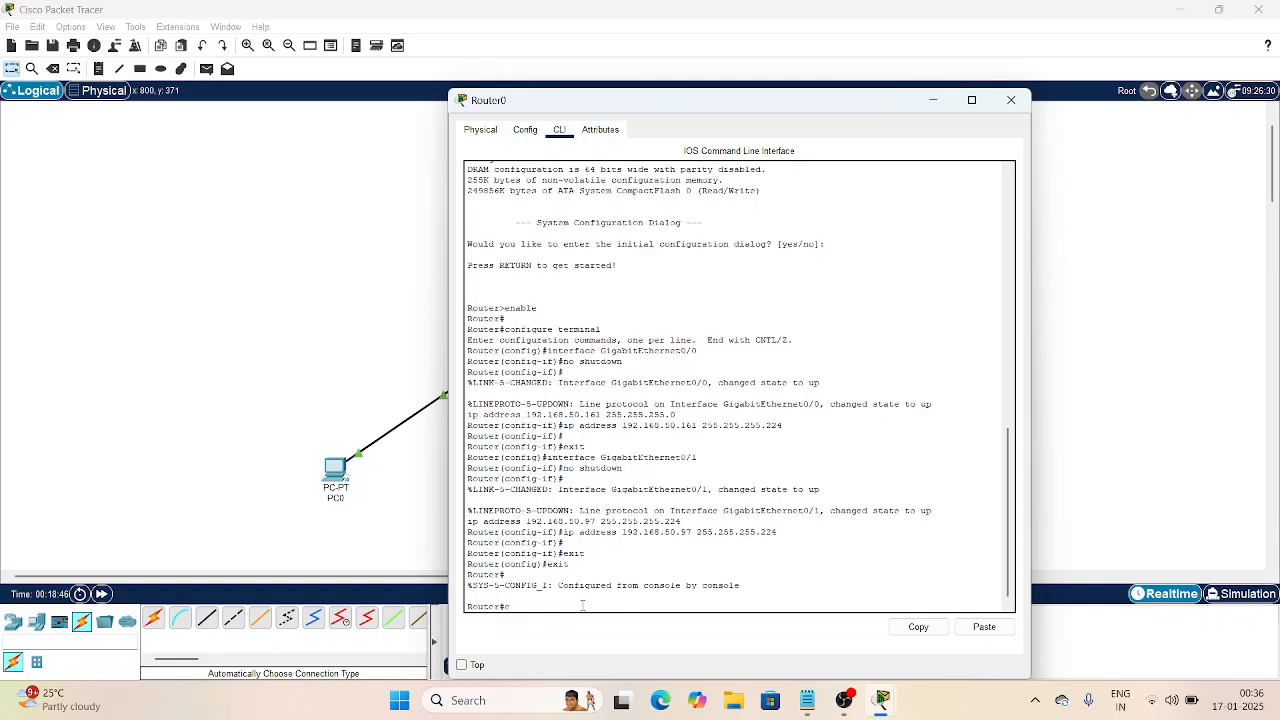
pyautogui.write('exit')
pyautogui.press('Return')
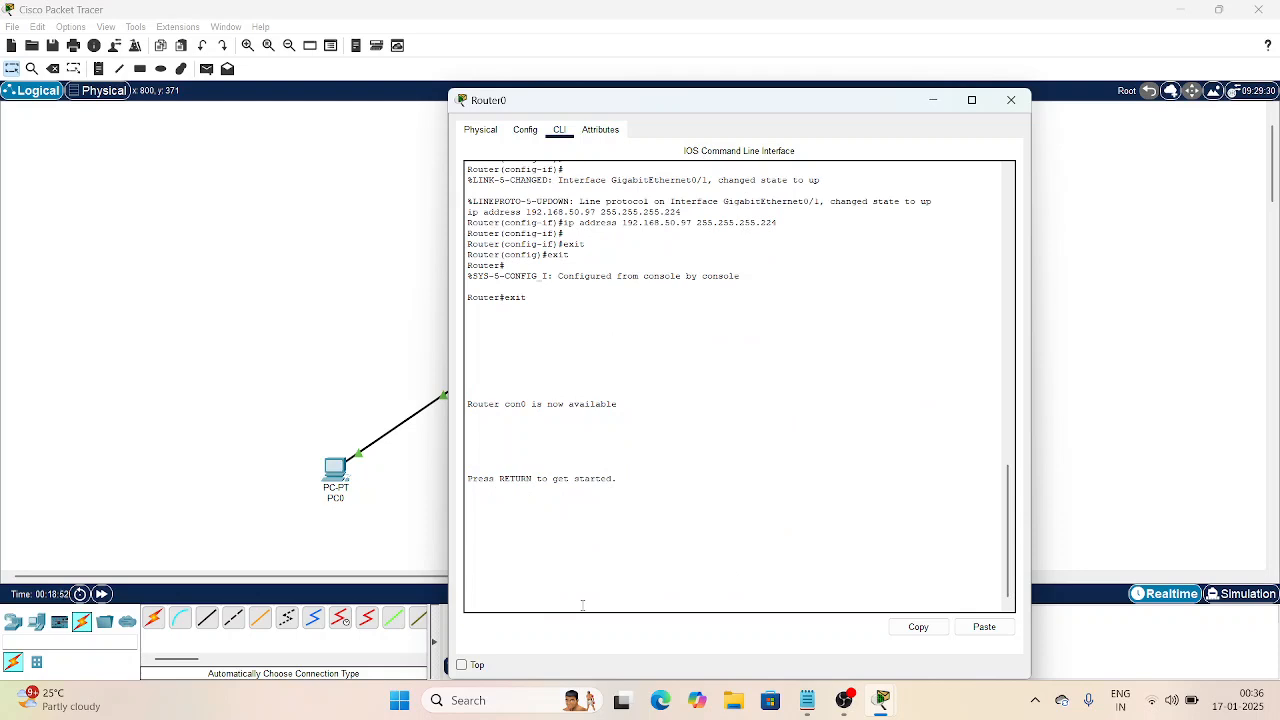
pyautogui.press('Return')
pyautogui.write('en')
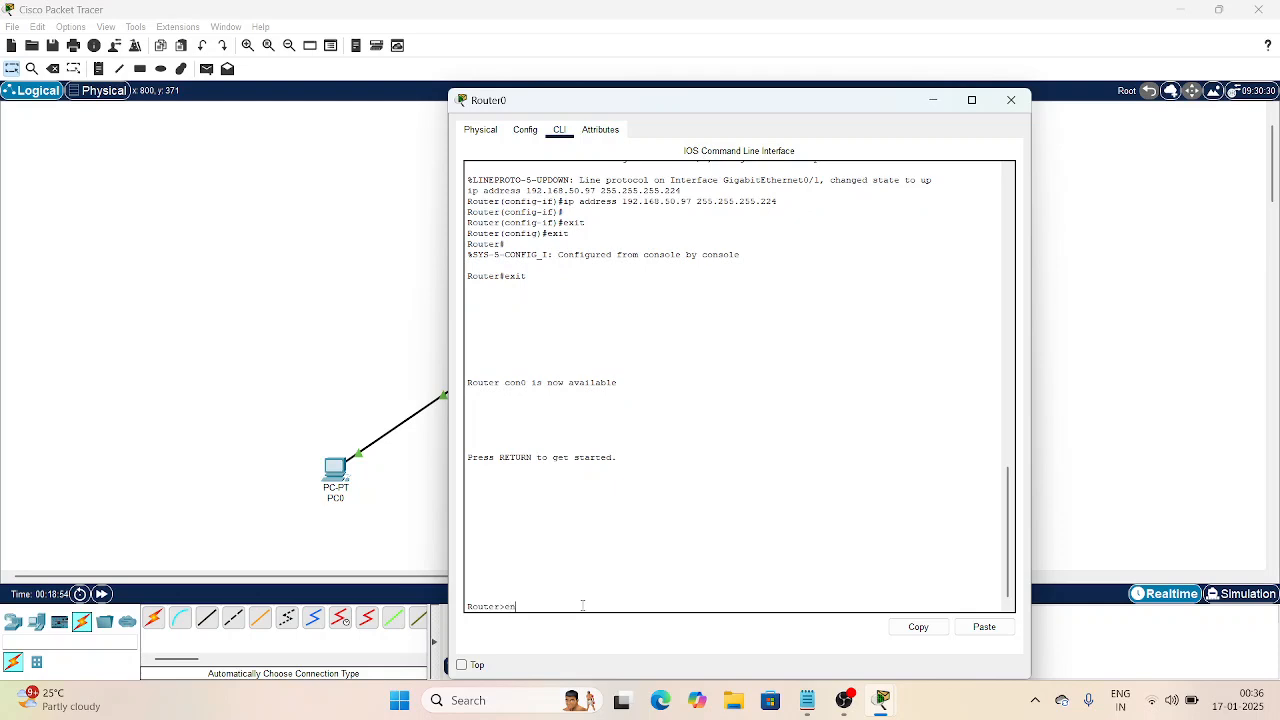
pyautogui.write('able')
pyautogui.press('Return')
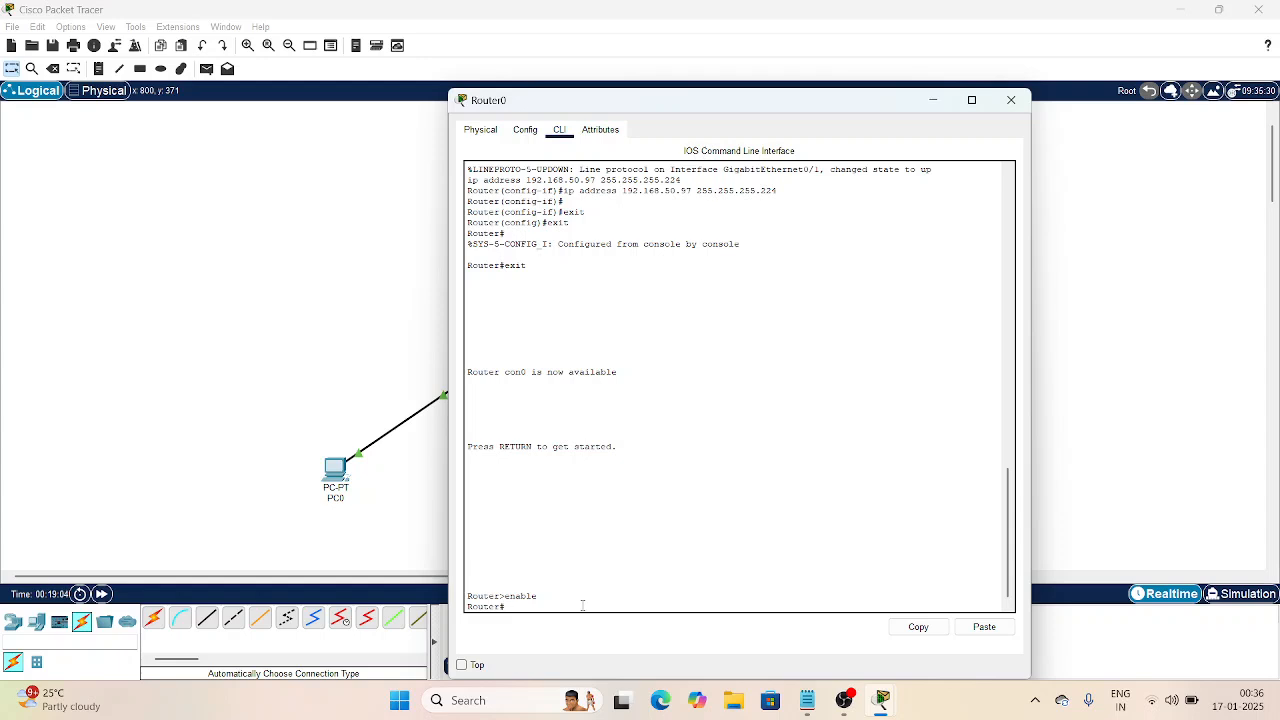
# Step: Configure Router0's interface g0/0 with ip helper-address 192.168.50.98, then close the router window
pyautogui.write('configure termin')
pyautogui.write('al')
pyautogui.press('Return')
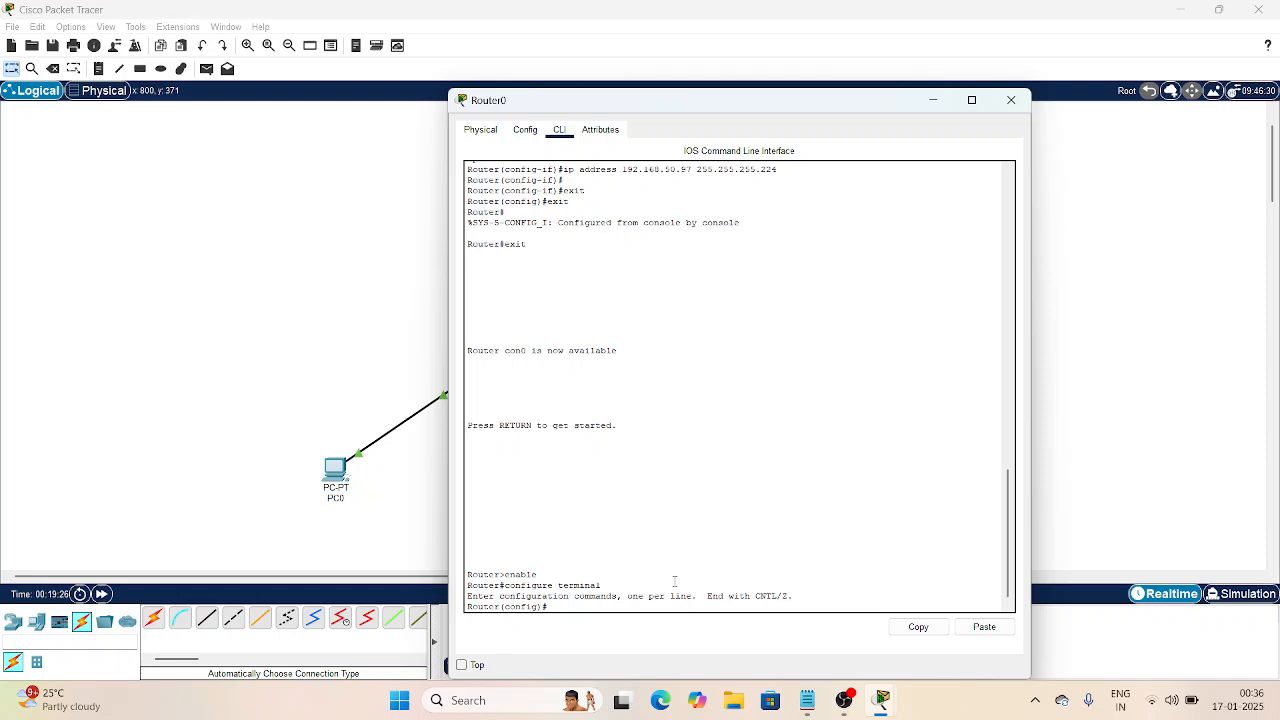
pyautogui.write('t g0/0')
pyautogui.press('Return')
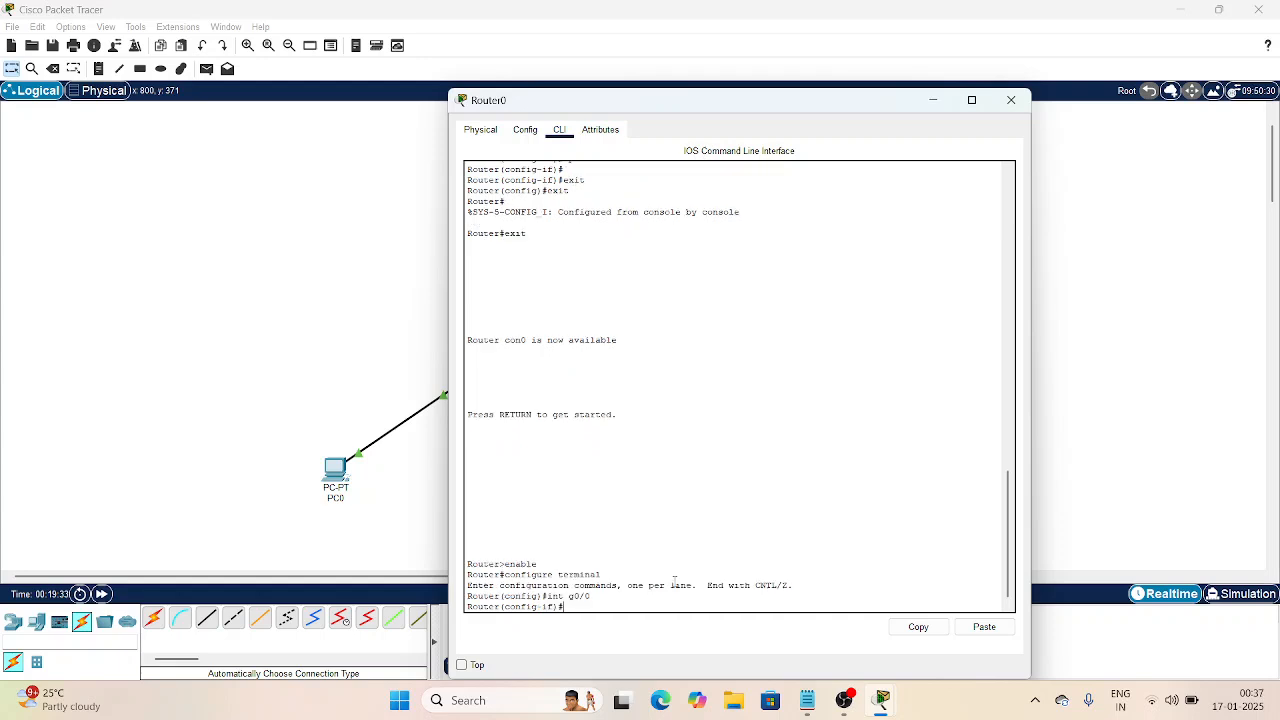
pyautogui.write('ip helper-address 19')
pyautogui.write('2.168.50.98')
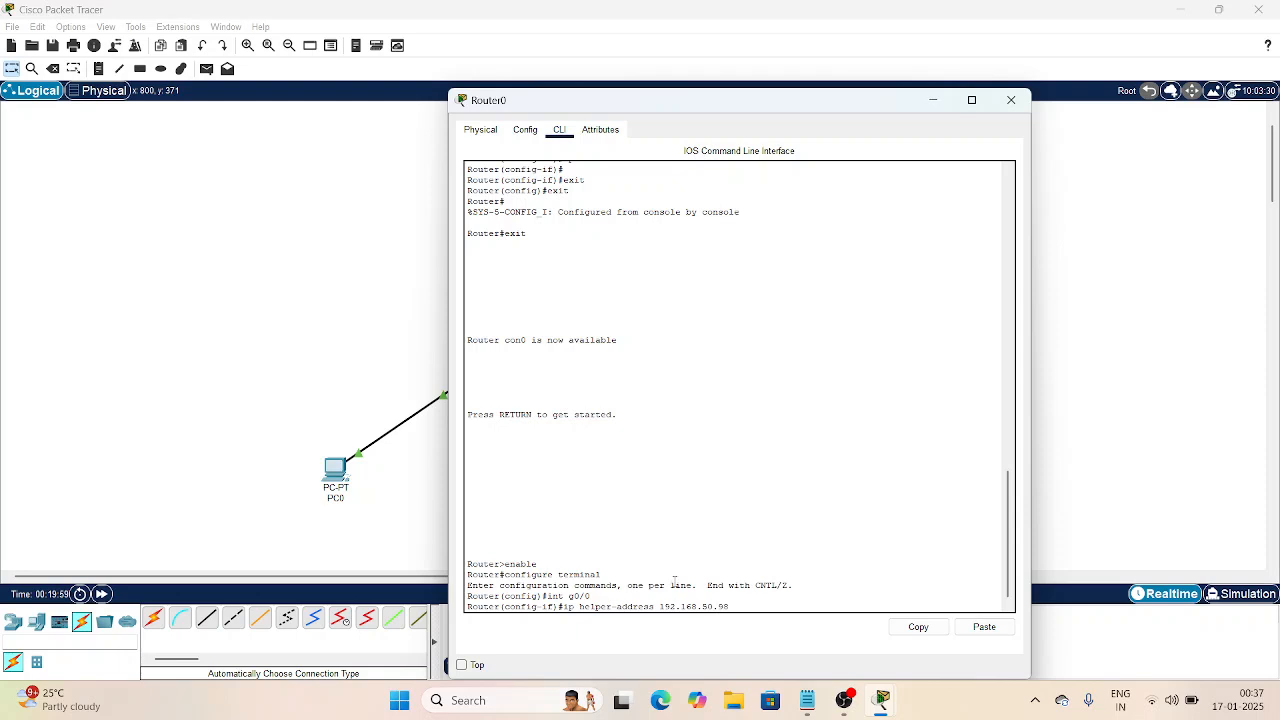
pyautogui.press('Return')
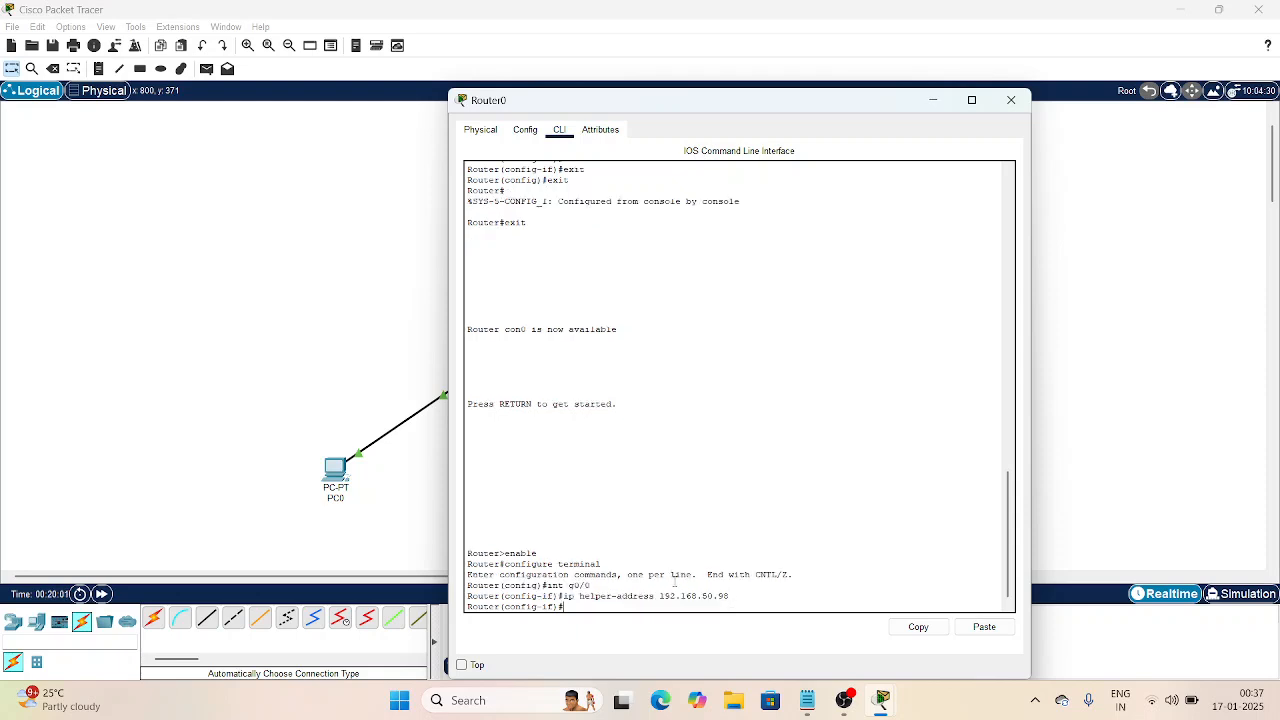
pyautogui.press('Return')
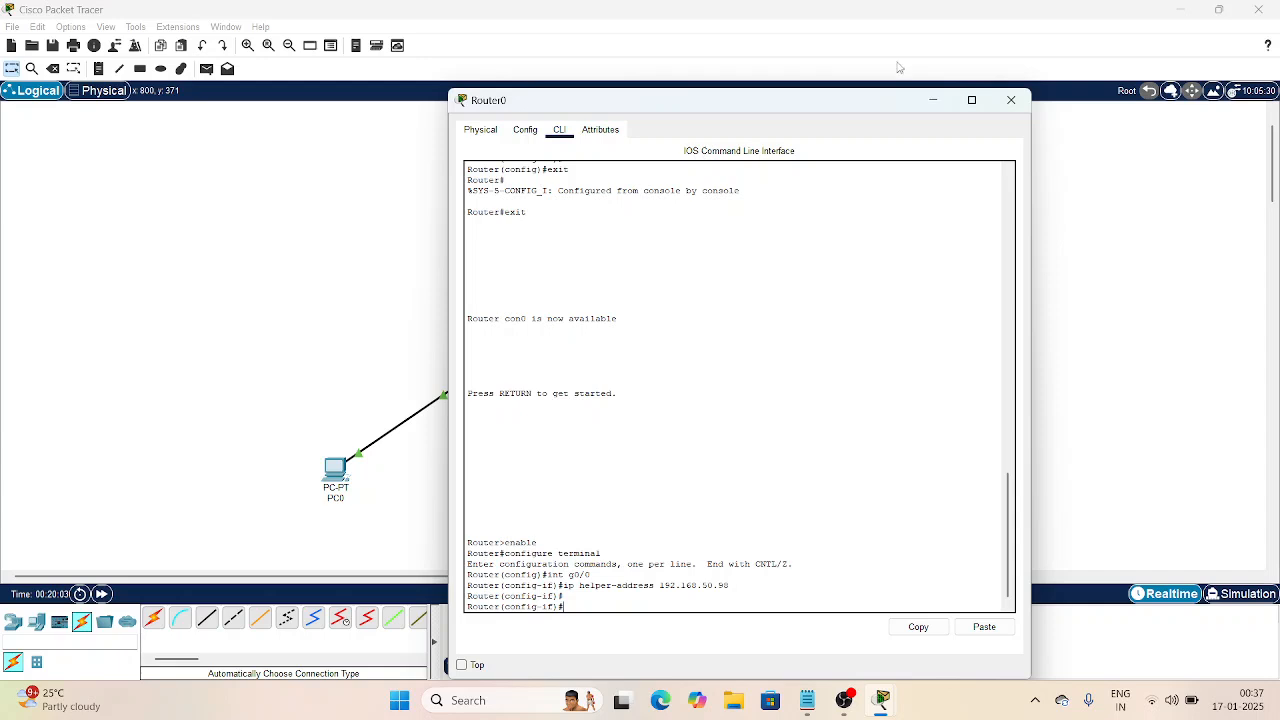
pyautogui.click(1012, 101)
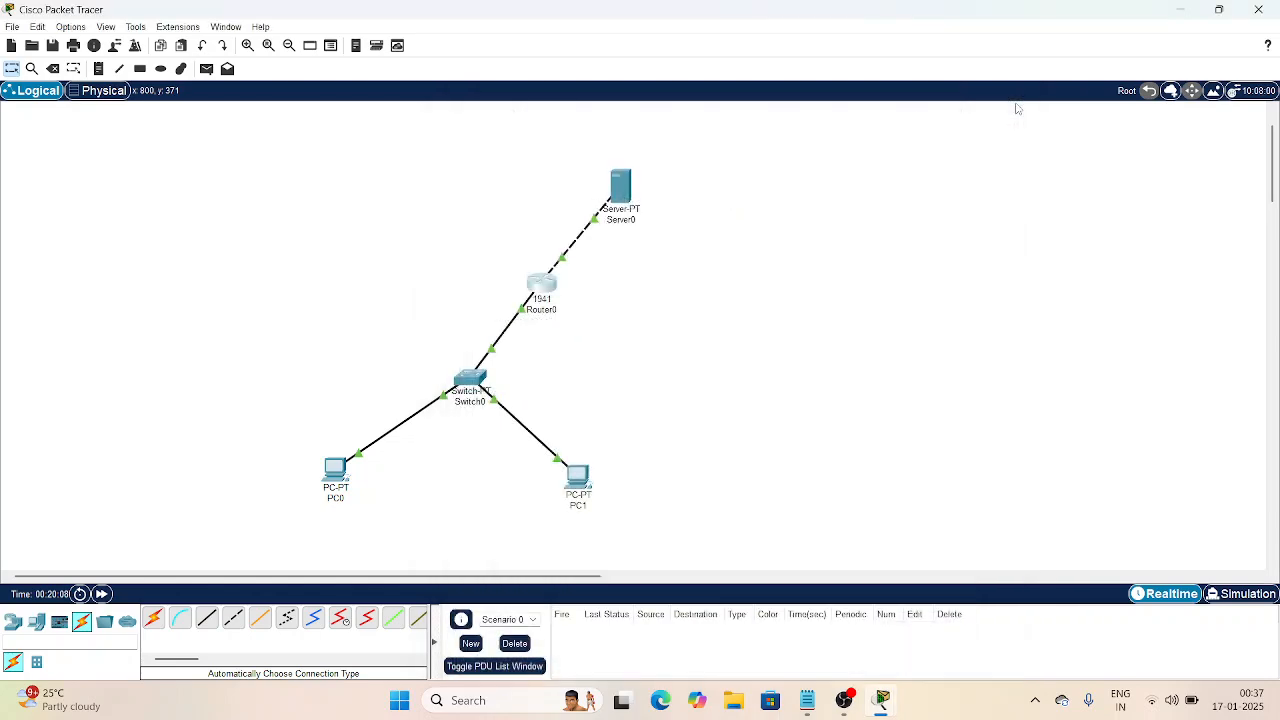
# Step: Give PC0 a static address ending in .162 with a subnet mask ending in .224
pyautogui.click(337, 467)
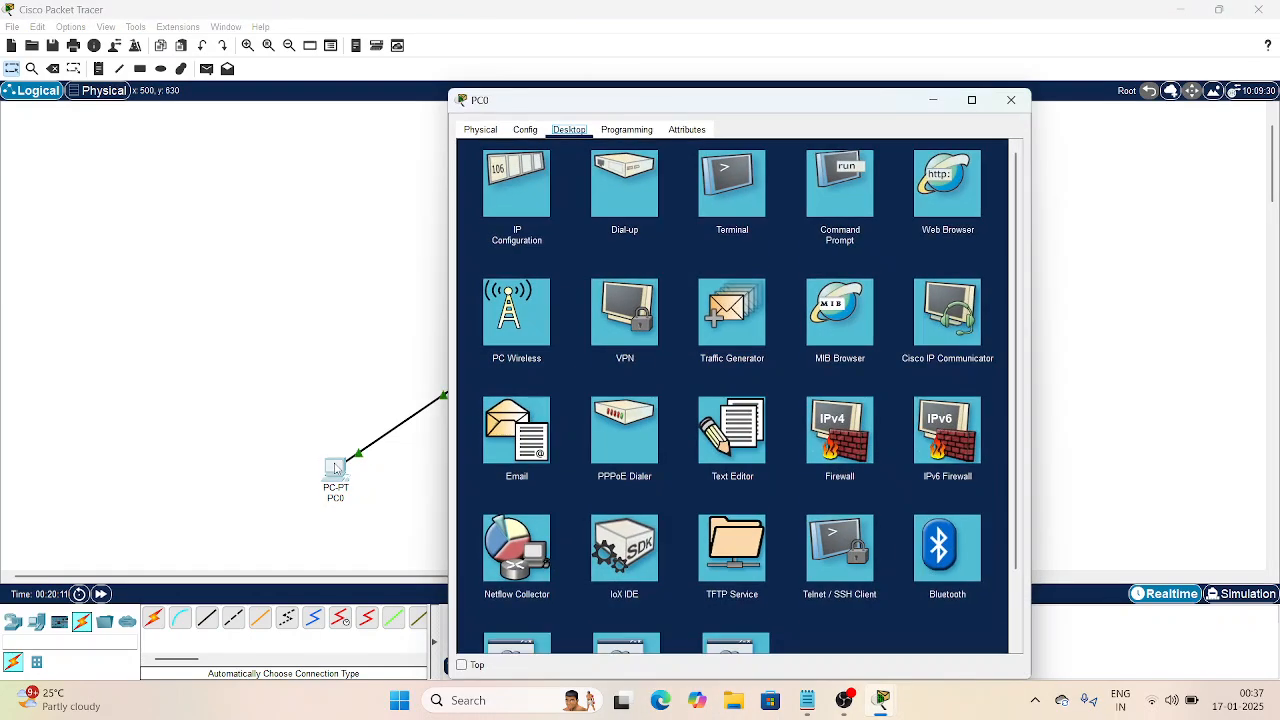
pyautogui.click(541, 185)
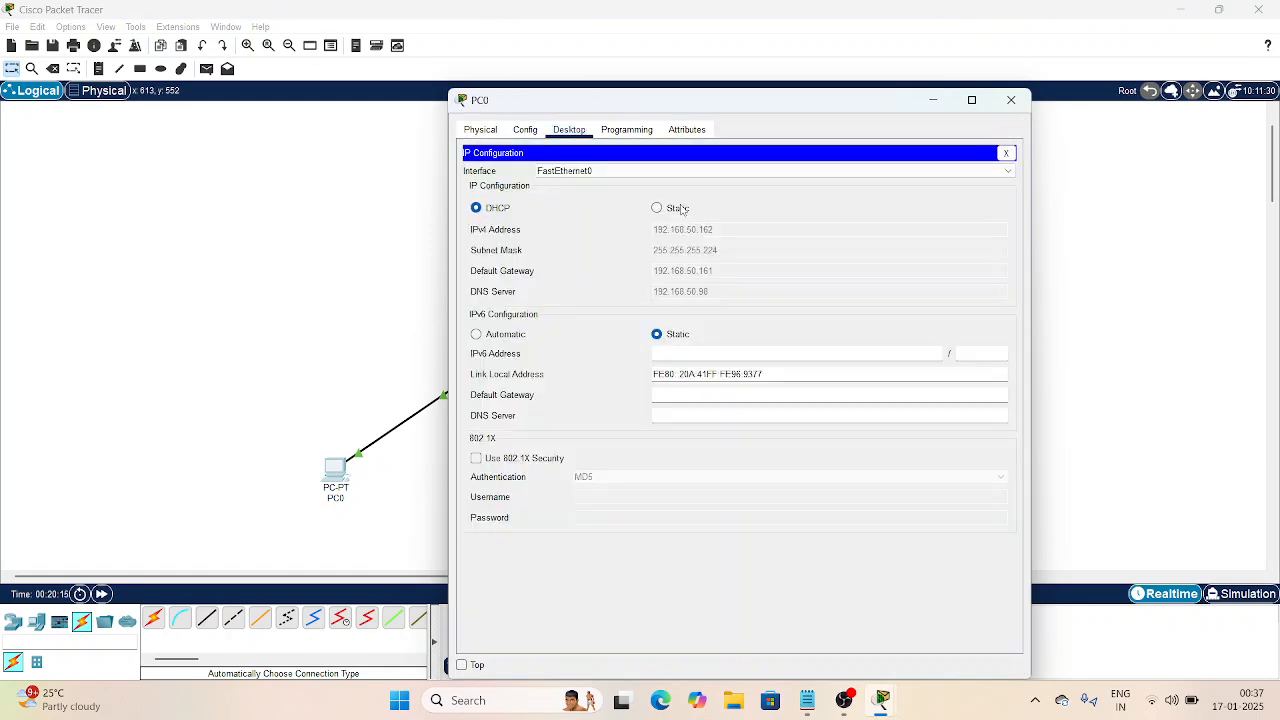
pyautogui.click(659, 212)
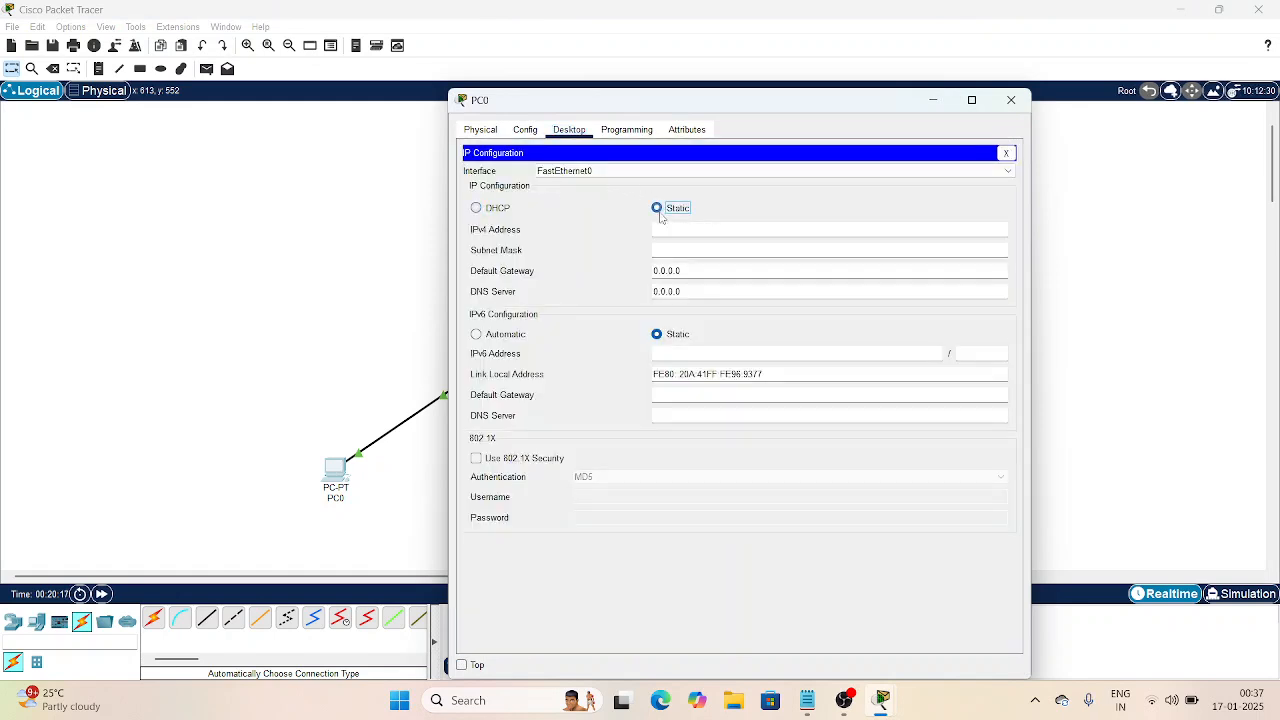
pyautogui.click(667, 227)
pyautogui.write('192.168.50.10')
pyautogui.press('BackSpace')
pyautogui.press('BackSpace')
pyautogui.write('162')
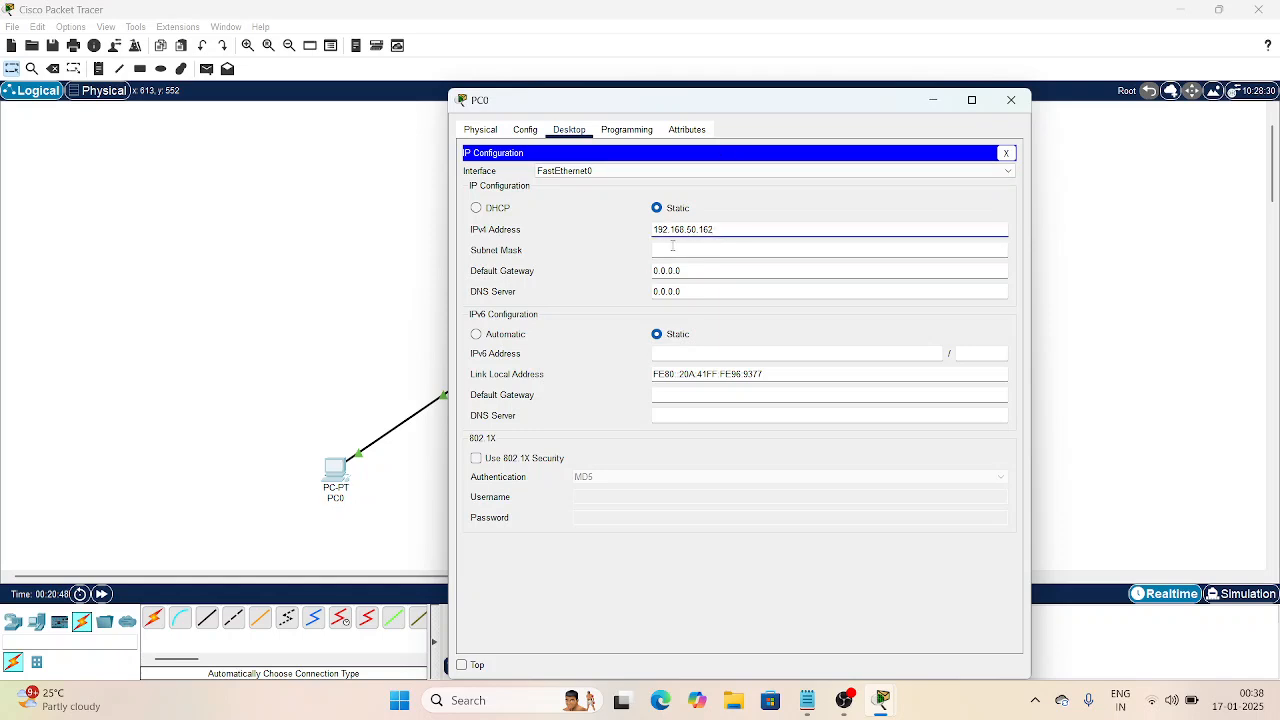
pyautogui.click(668, 251)
pyautogui.press('BackSpace')
pyautogui.write('224')
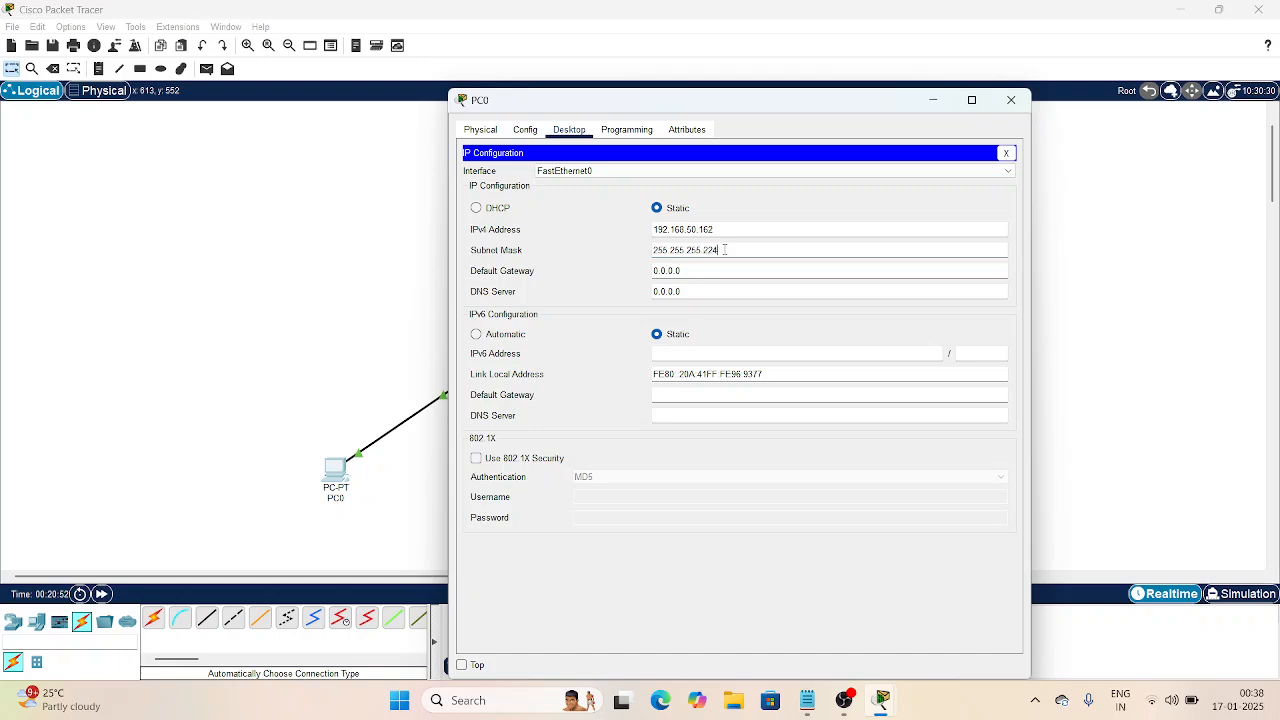
# Step: Set PC0's gateway to 192.168.50.161 and DNS server to 192.168.50.98
pyautogui.click(709, 268)
pyautogui.press('BackSpace')
pyautogui.press('BackSpace')
pyautogui.press('BackSpace')
pyautogui.press('BackSpace')
pyautogui.press('BackSpace')
pyautogui.press('BackSpace')
pyautogui.press('BackSpace')
pyautogui.write('192.168.50.98')
pyautogui.press('BackSpace')
pyautogui.press('BackSpace')
pyautogui.write('161')
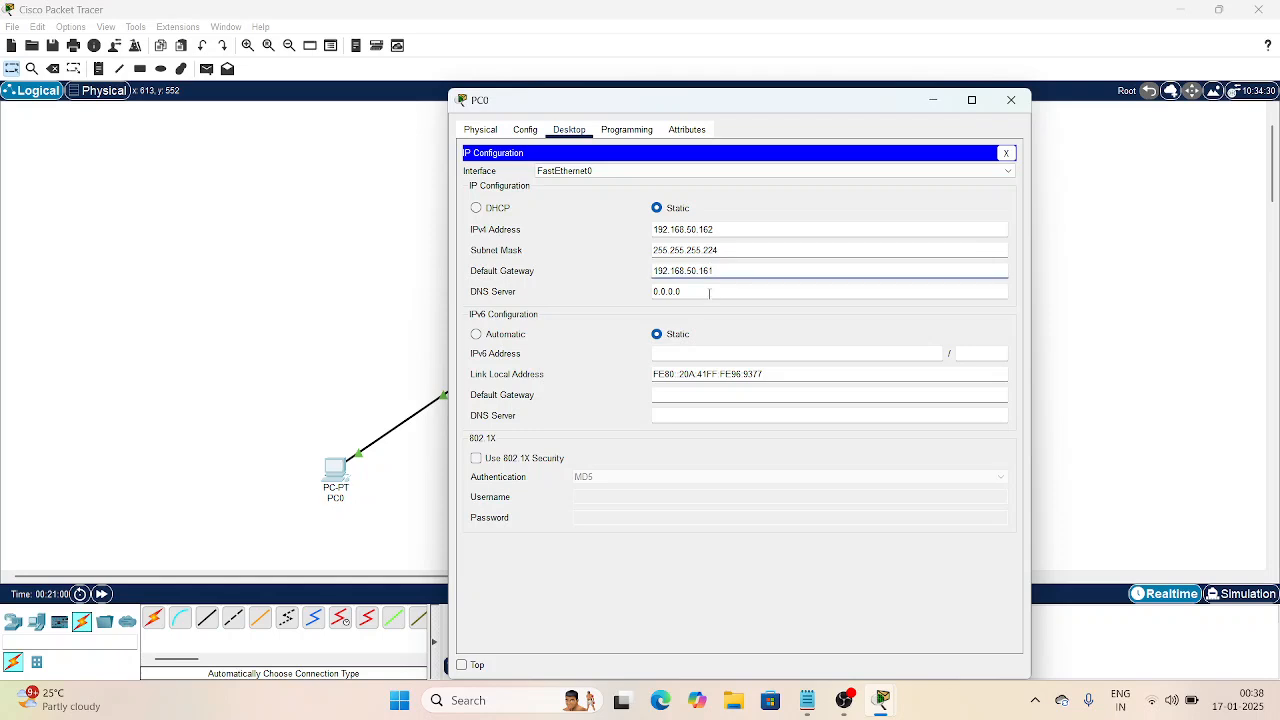
pyautogui.click(709, 293)
pyautogui.press('BackSpace')
pyautogui.press('BackSpace')
pyautogui.press('BackSpace')
pyautogui.press('BackSpace')
pyautogui.press('BackSpace')
pyautogui.press('BackSpace')
pyautogui.press('BackSpace')
pyautogui.write('192.168.50.98')
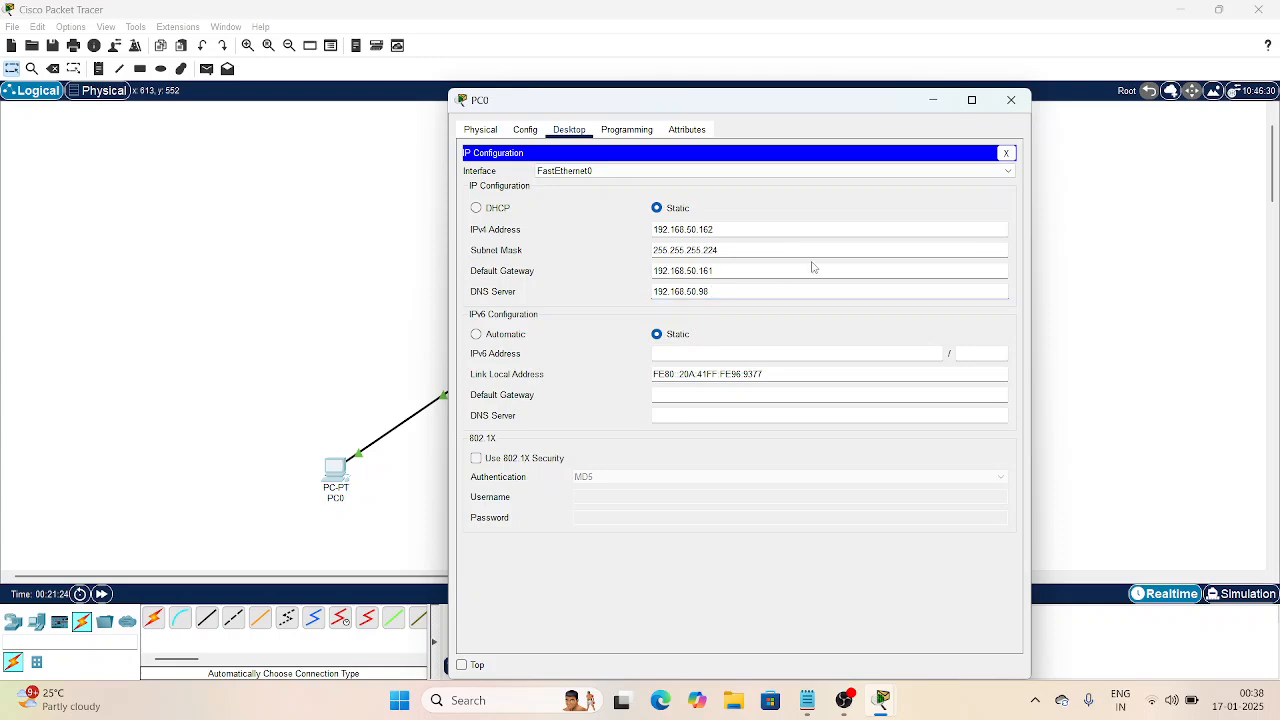
pyautogui.click(1011, 100)
# Step: Switch PC0 back to DHCP so it obtains 192.168.50.164
pyautogui.click(337, 472)
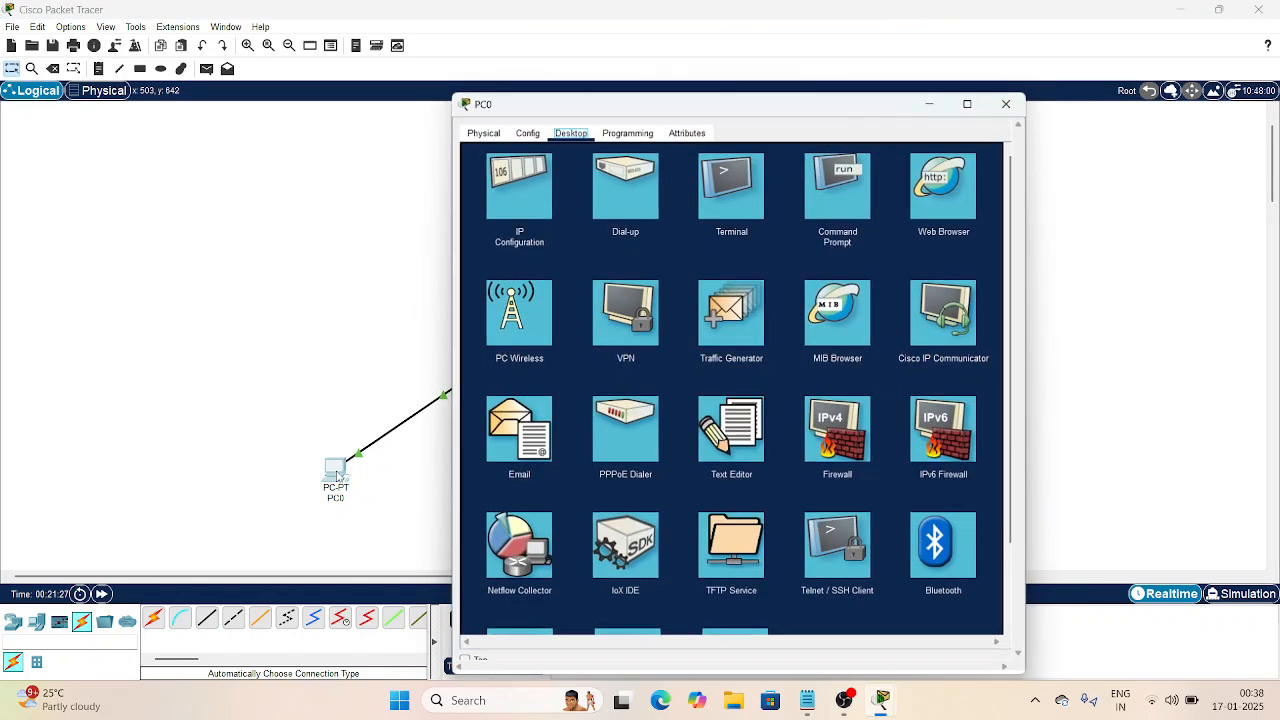
pyautogui.click(522, 214)
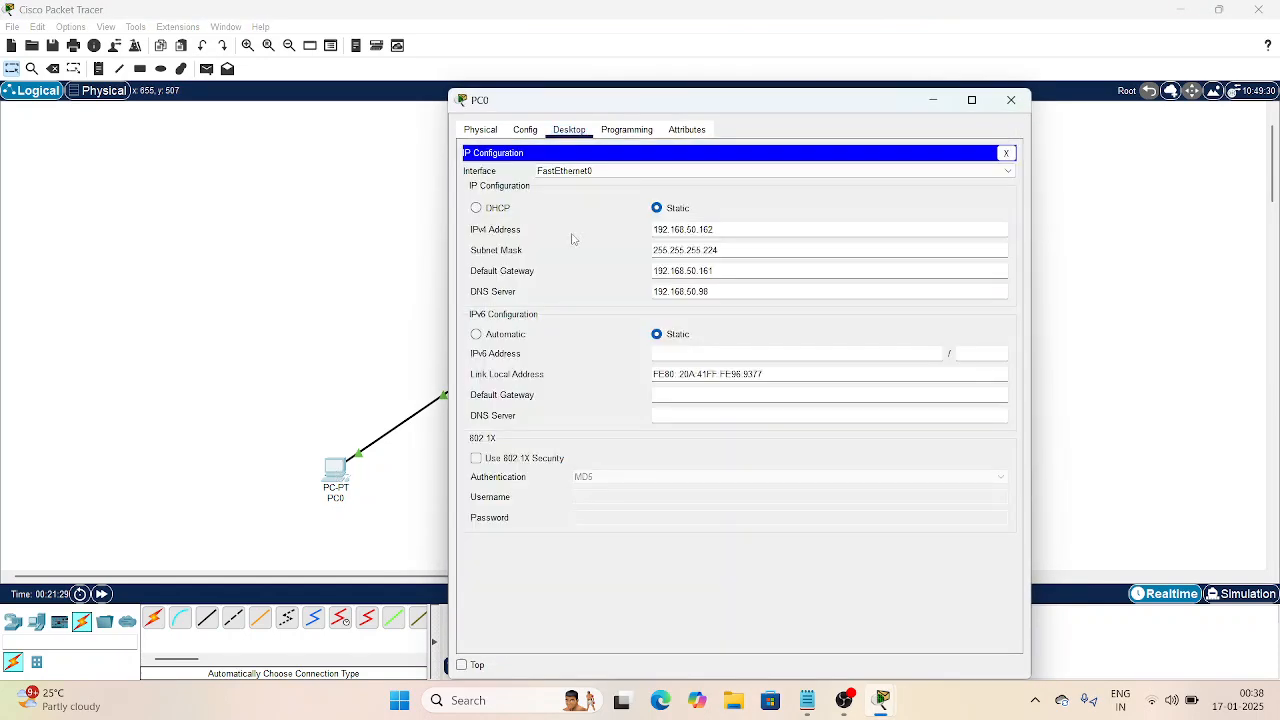
pyautogui.click(477, 208)
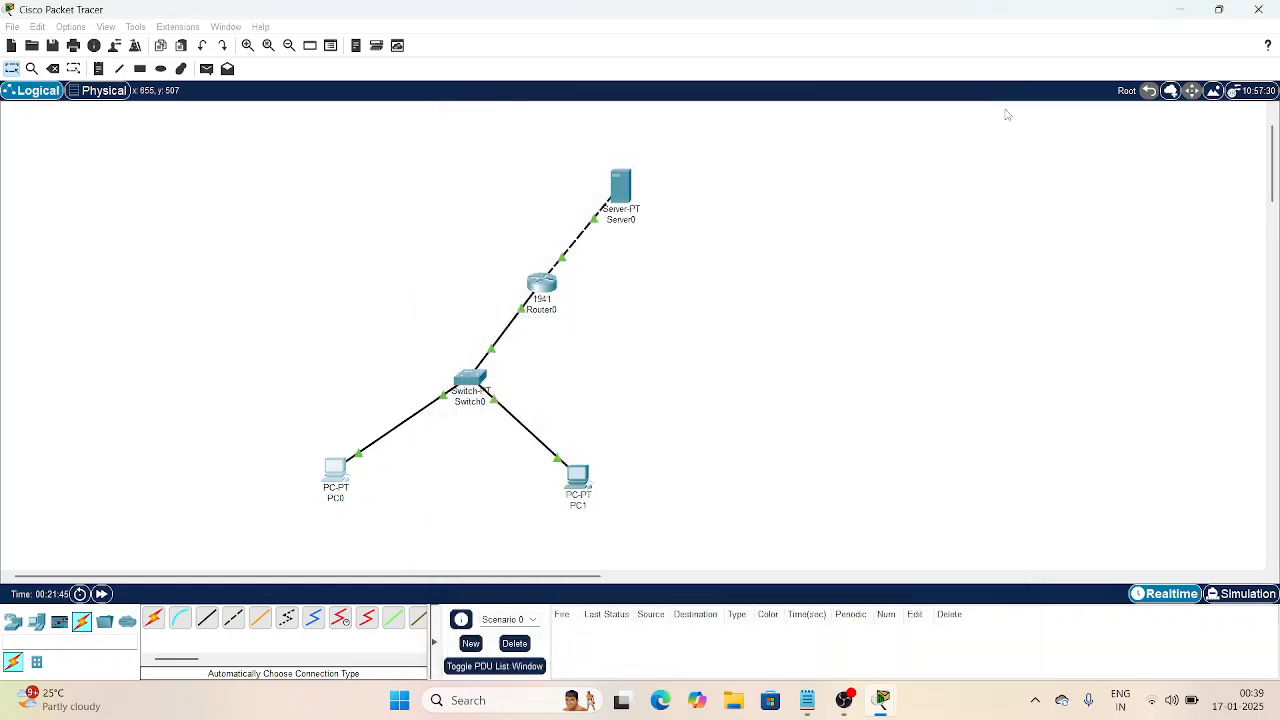
pyautogui.click(1010, 101)
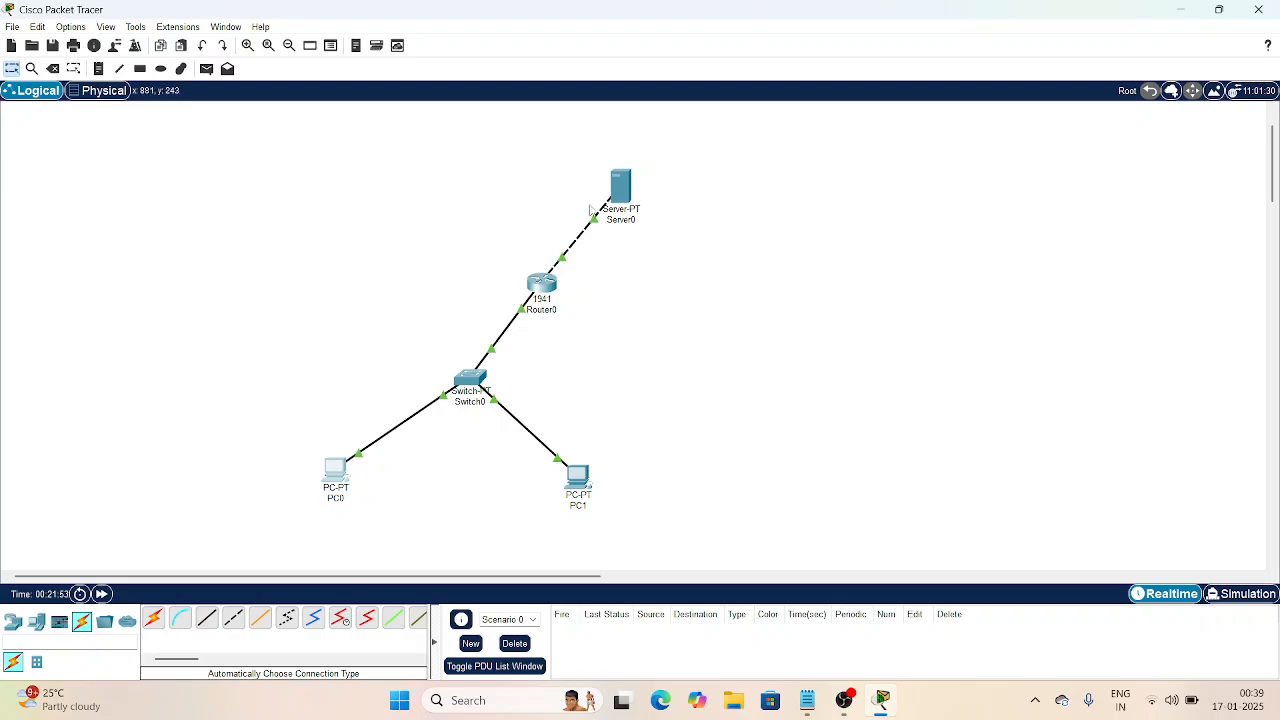
pyautogui.click(619, 190)
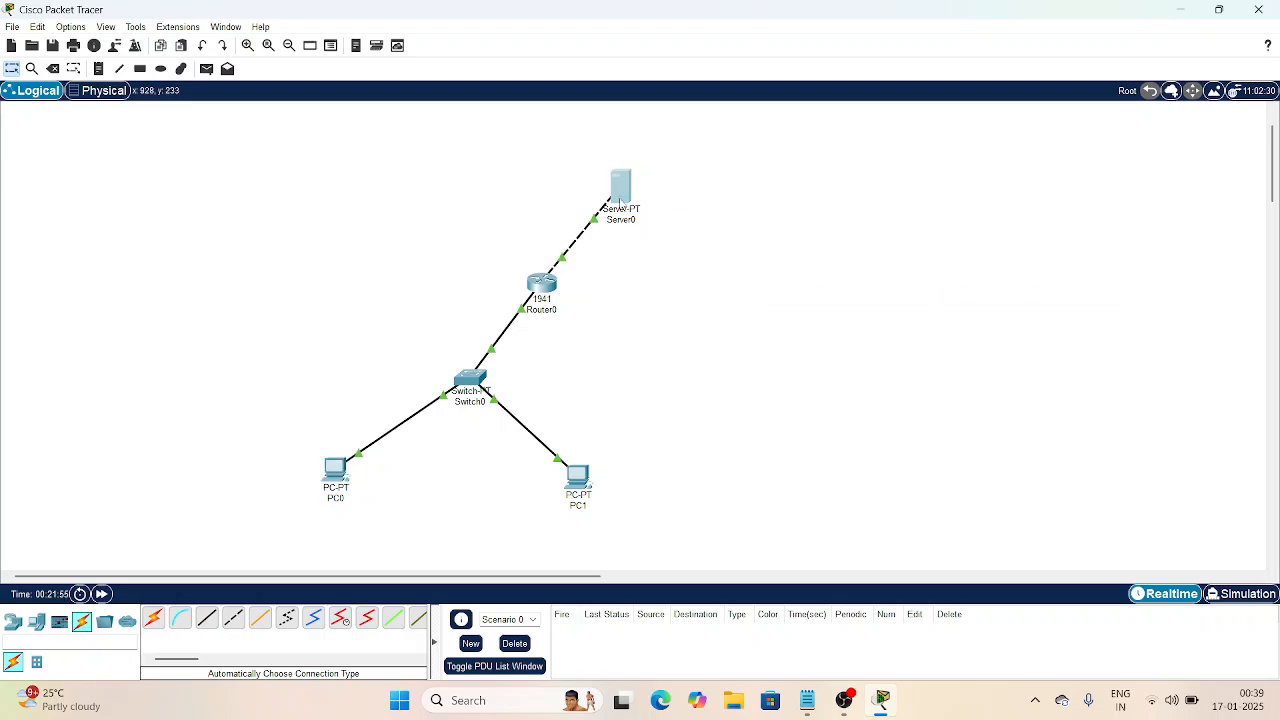
# Step: Set Server0's email domain name to mukundha.com
pyautogui.click(845, 700)
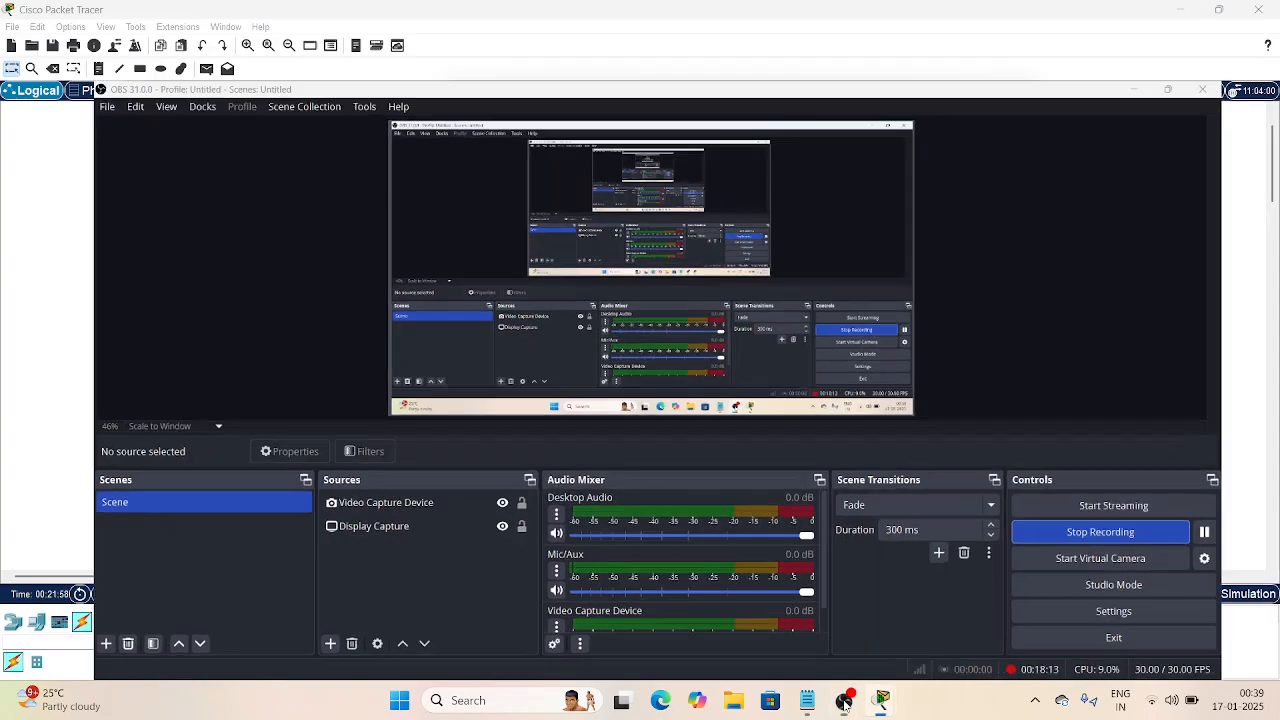
pyautogui.click(845, 700)
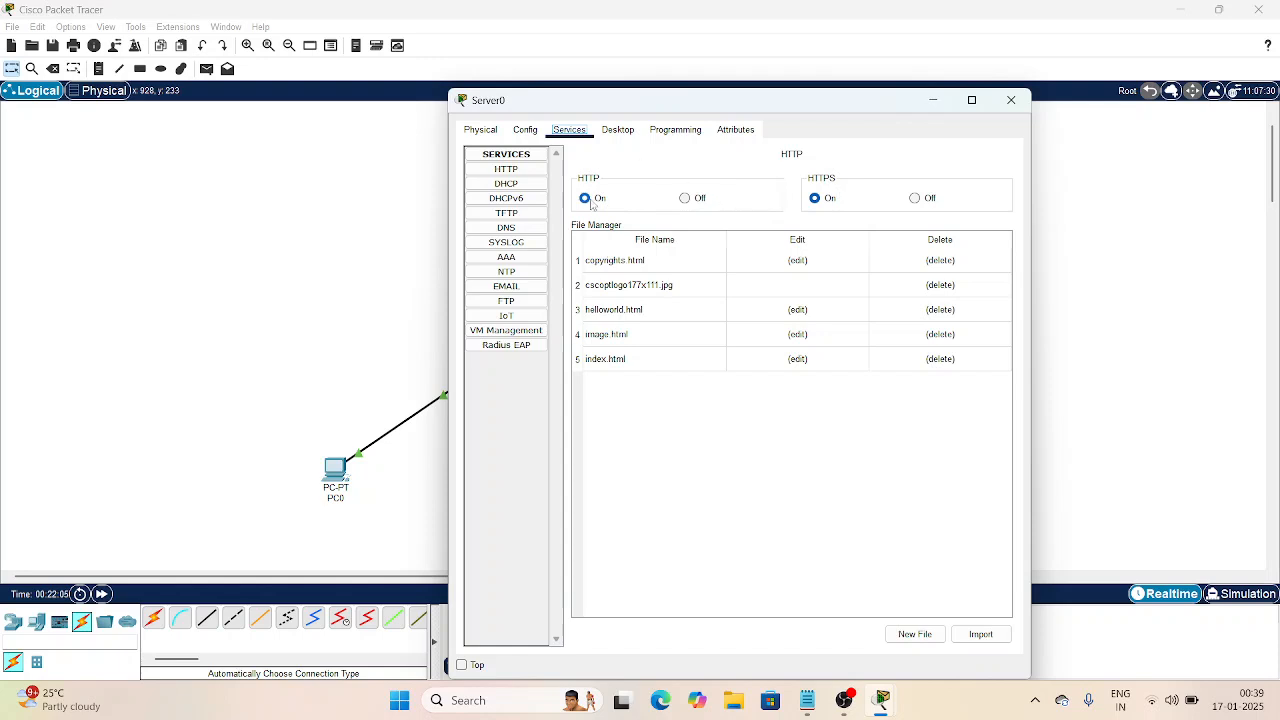
pyautogui.click(514, 286)
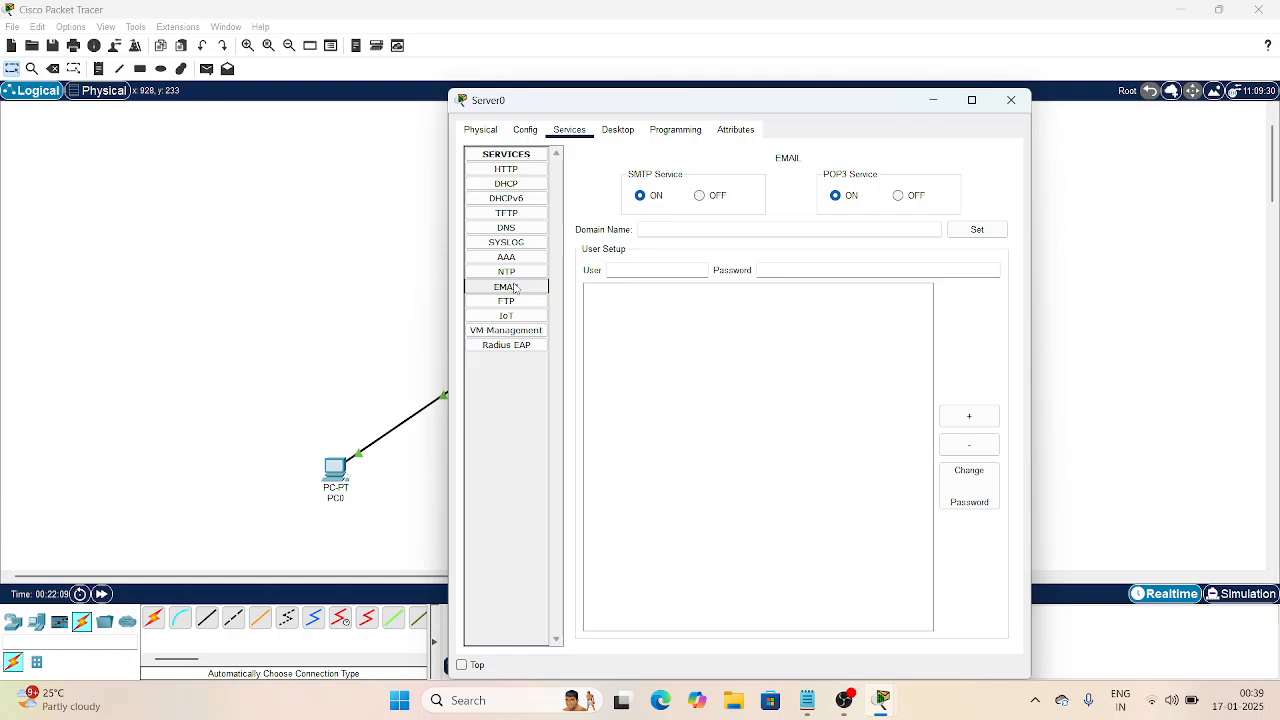
pyautogui.click(695, 230)
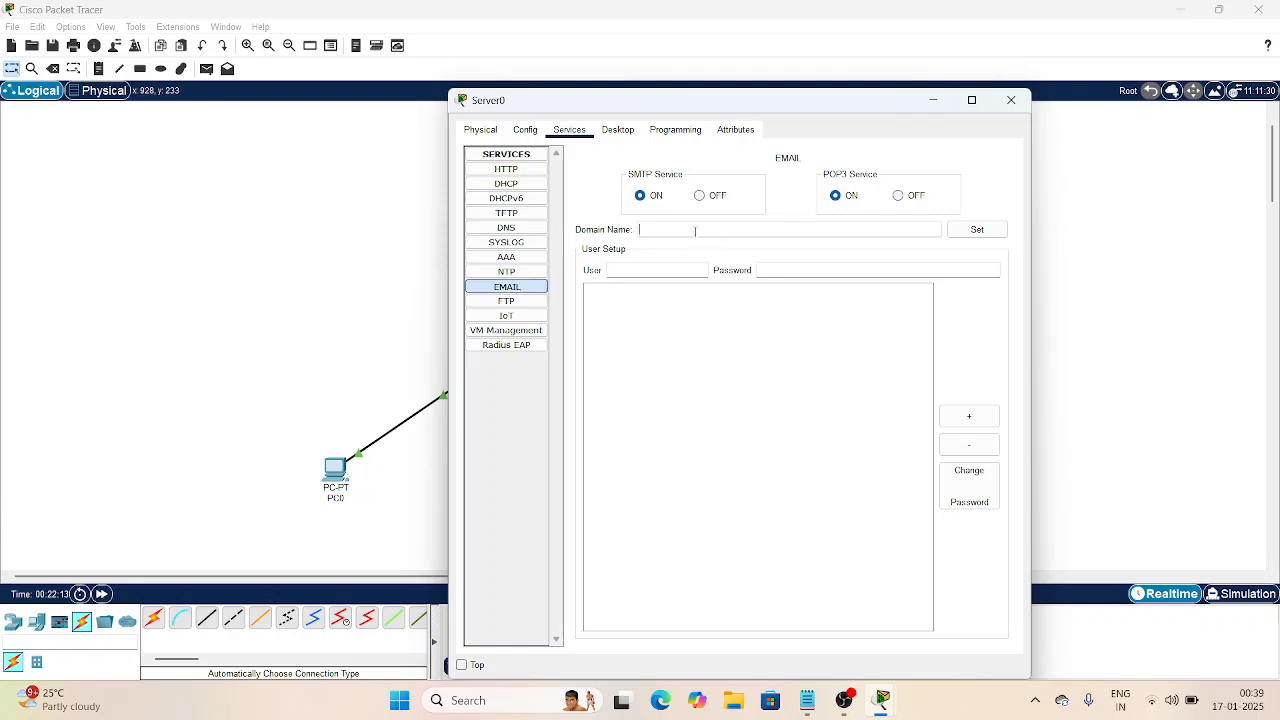
pyautogui.write('mukundha')
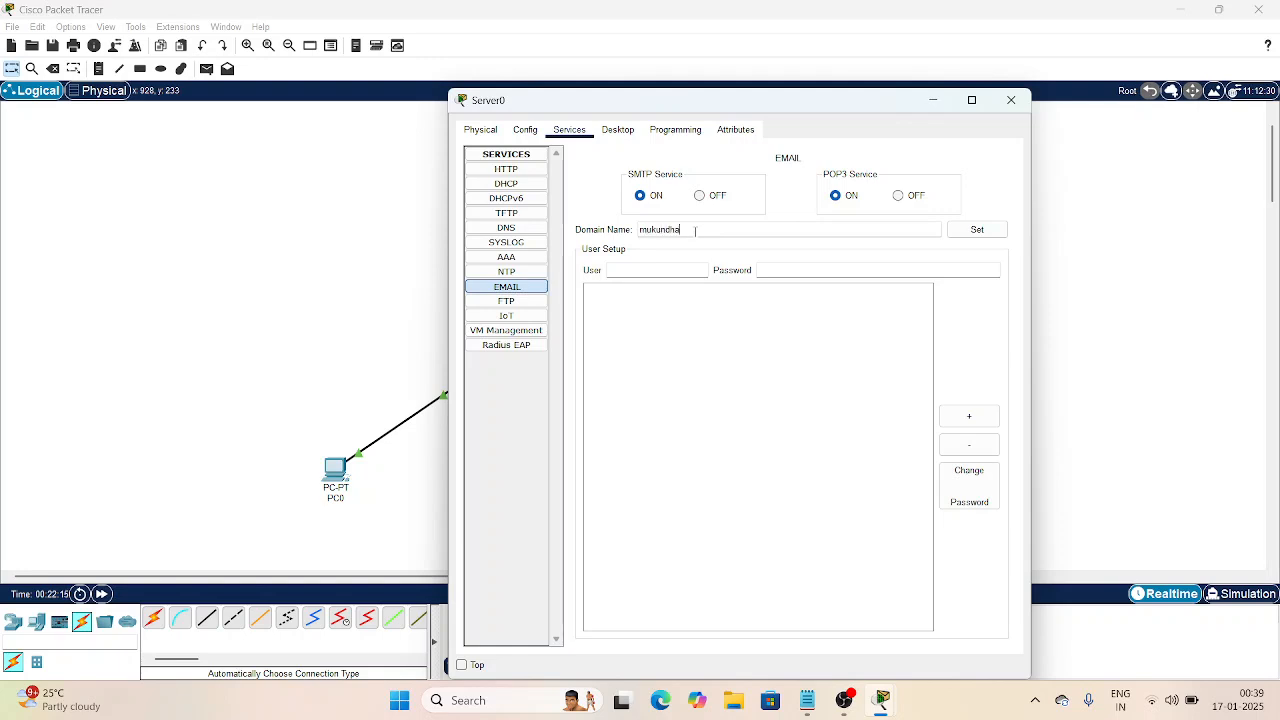
pyautogui.write('.com')
pyautogui.click(960, 230)
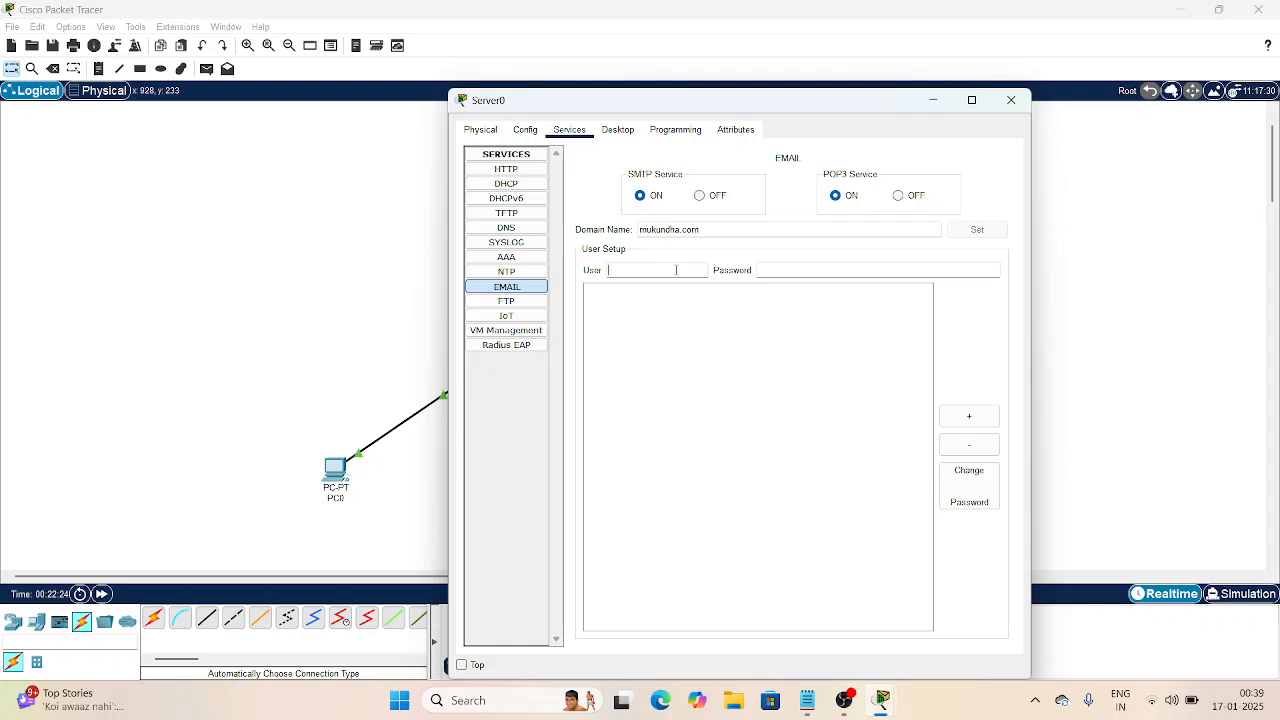
# Step: Add two mail user accounts, each with its own password
pyautogui.write('mukundha')
pyautogui.click(824, 266)
pyautogui.write('mukundha')
pyautogui.click(971, 417)
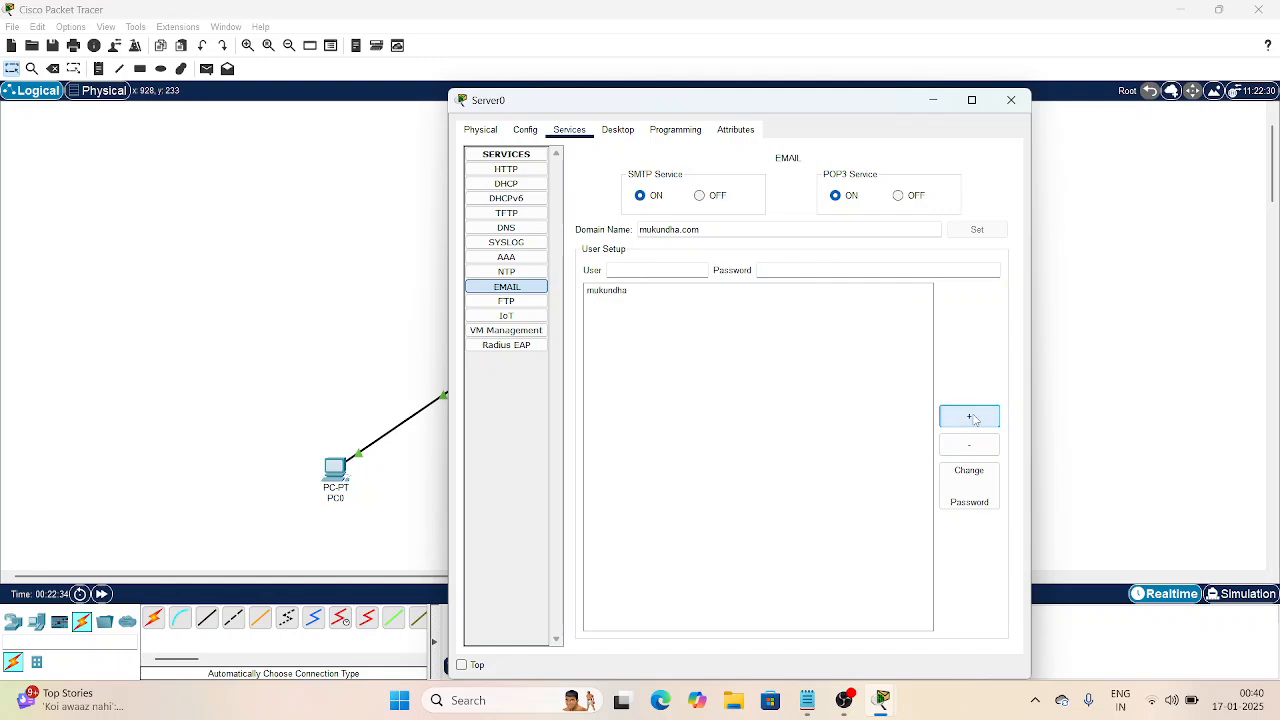
pyautogui.click(679, 270)
pyautogui.write('muk')
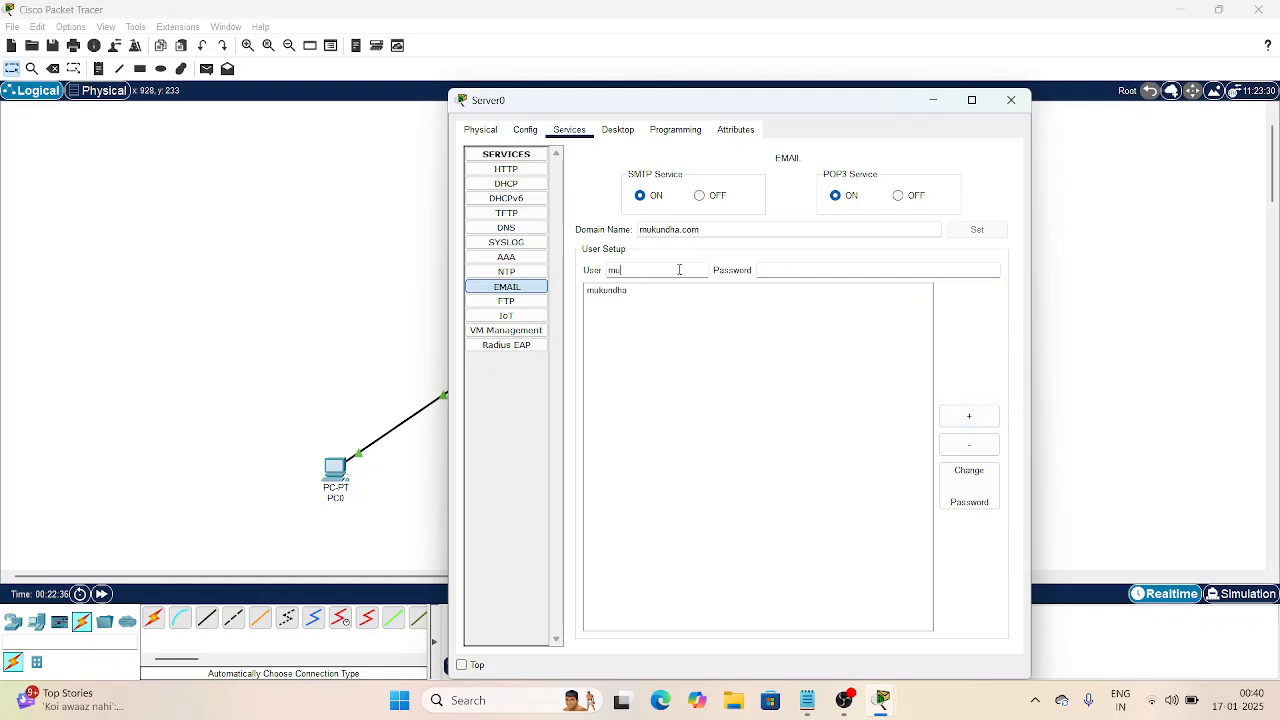
pyautogui.click(772, 270)
pyautogui.write('muk')
pyautogui.click(984, 418)
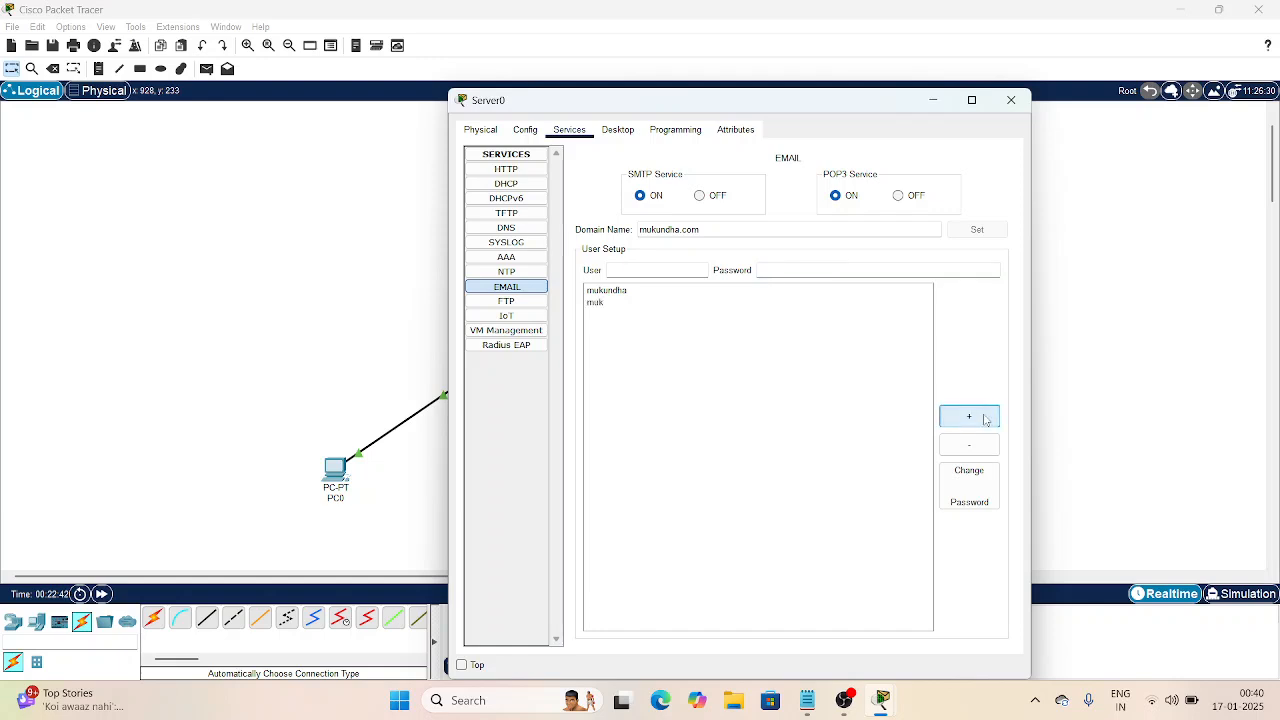
# Step: Enter the user's name and email address in PC0's mail configuration
pyautogui.click(1012, 108)
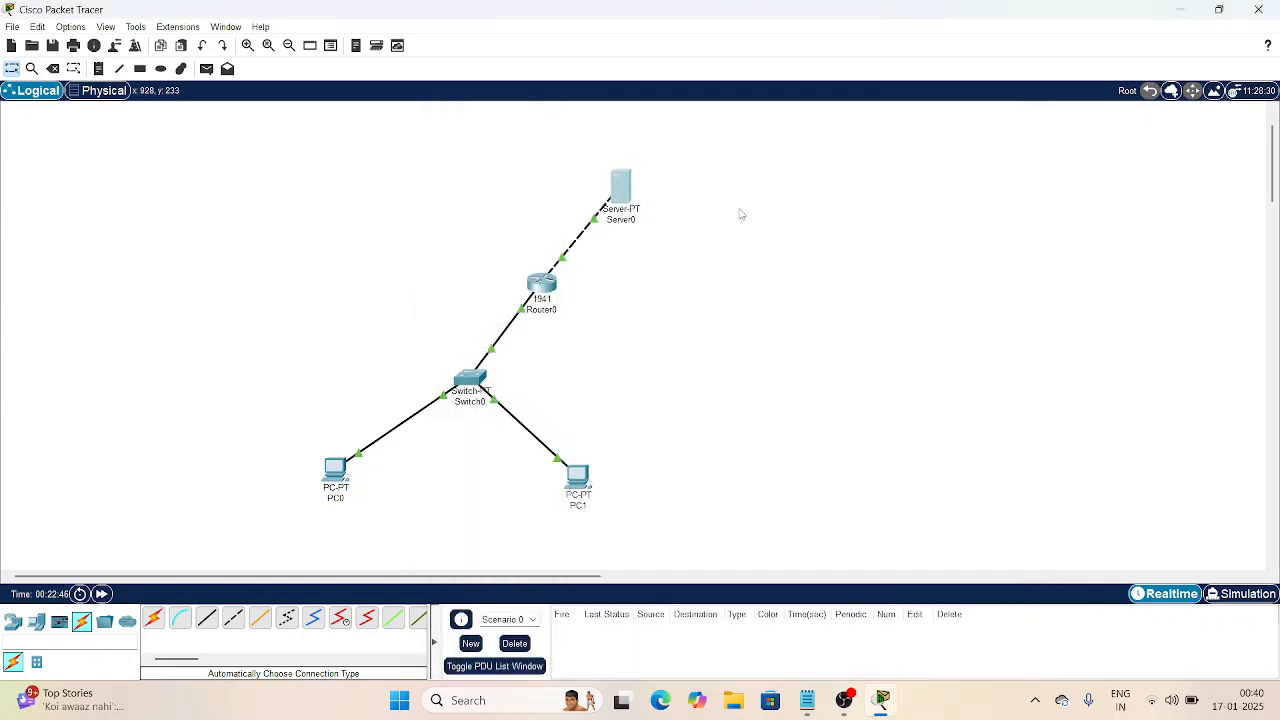
pyautogui.click(337, 466)
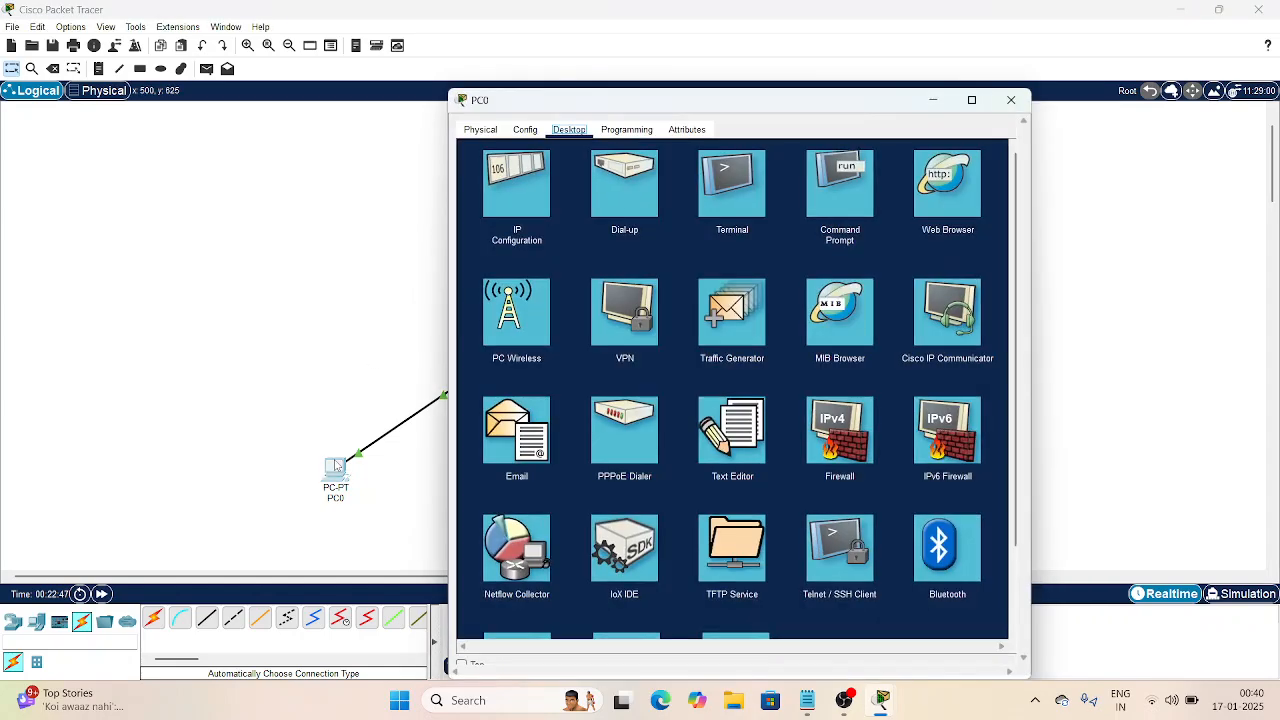
pyautogui.click(548, 450)
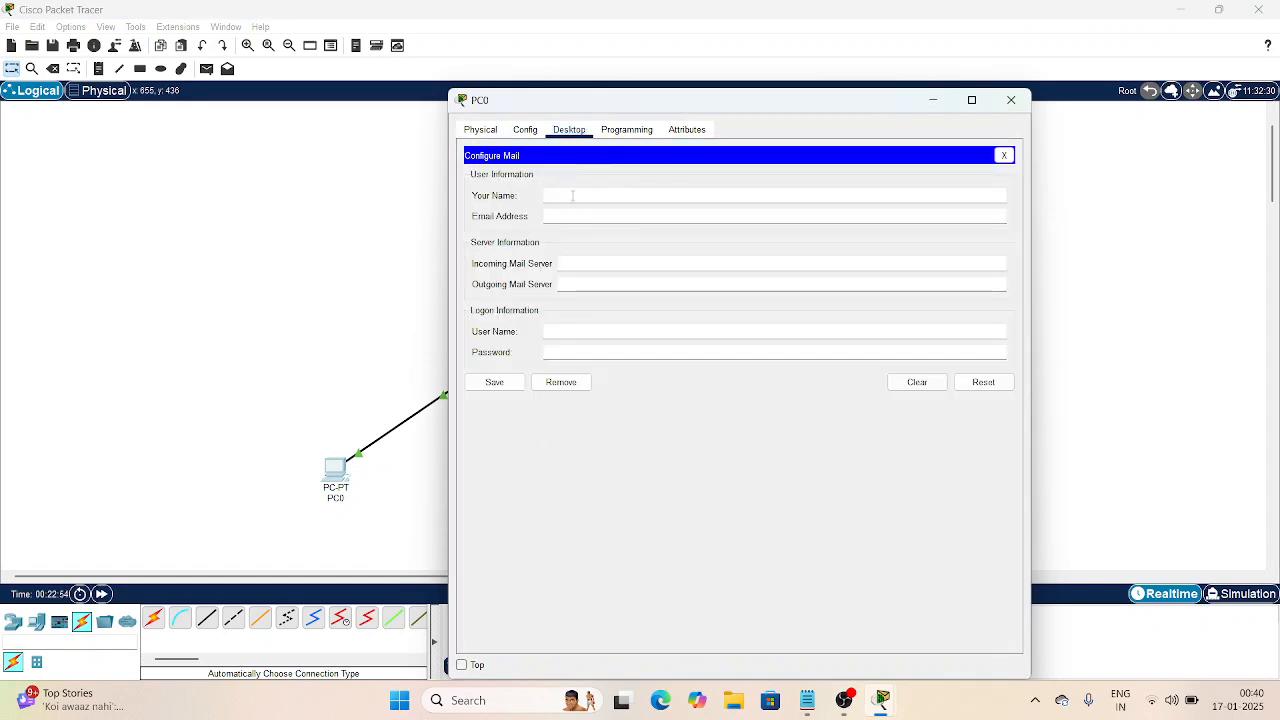
pyautogui.click(573, 195)
pyautogui.write('mukundha')
pyautogui.click(570, 217)
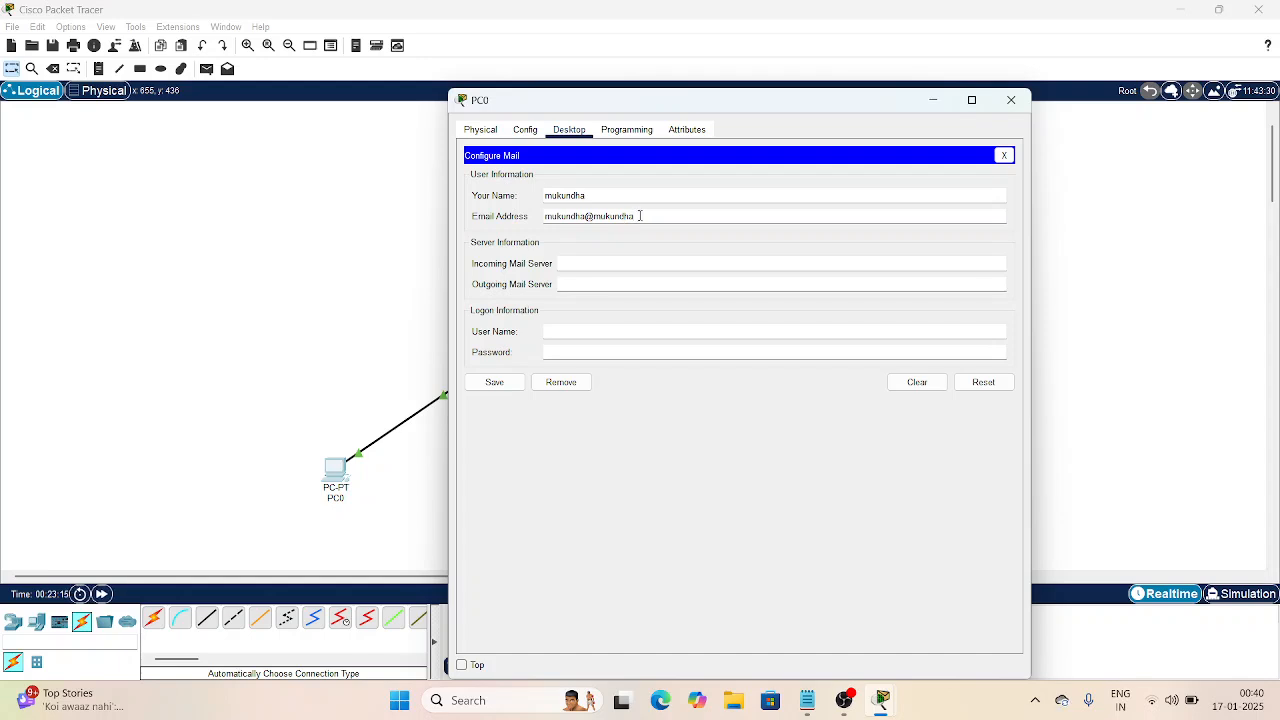
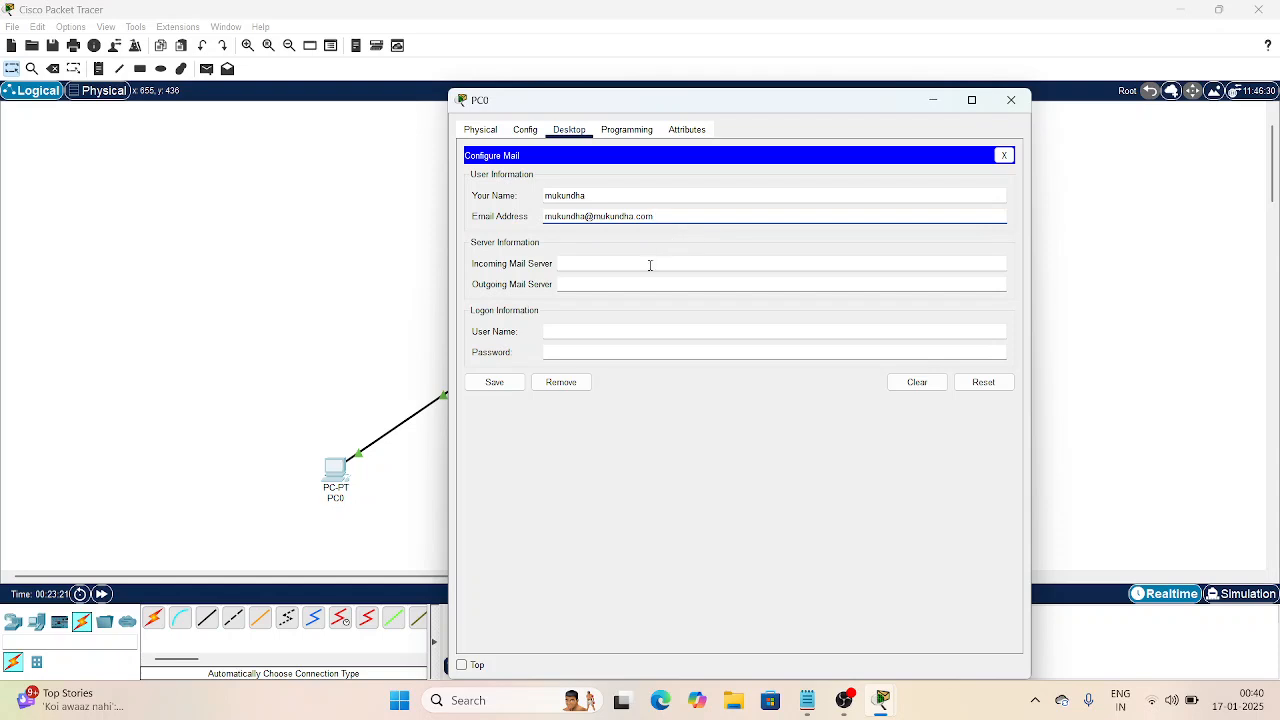
# Step: Use 192.168.50.98 as incoming and outgoing mail server, enter logon credentials, and save
pyautogui.write('192.168.50.98')
pyautogui.click(596, 282)
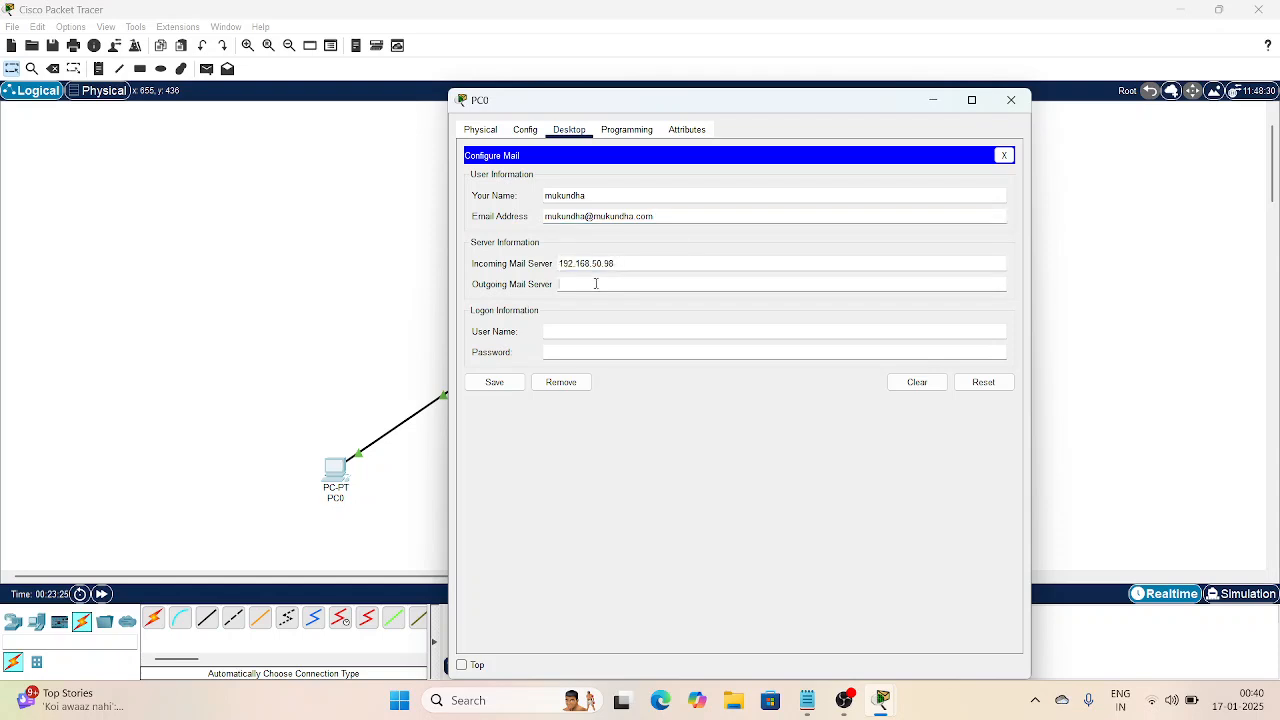
pyautogui.write('192.168.50.98')
pyautogui.click(601, 333)
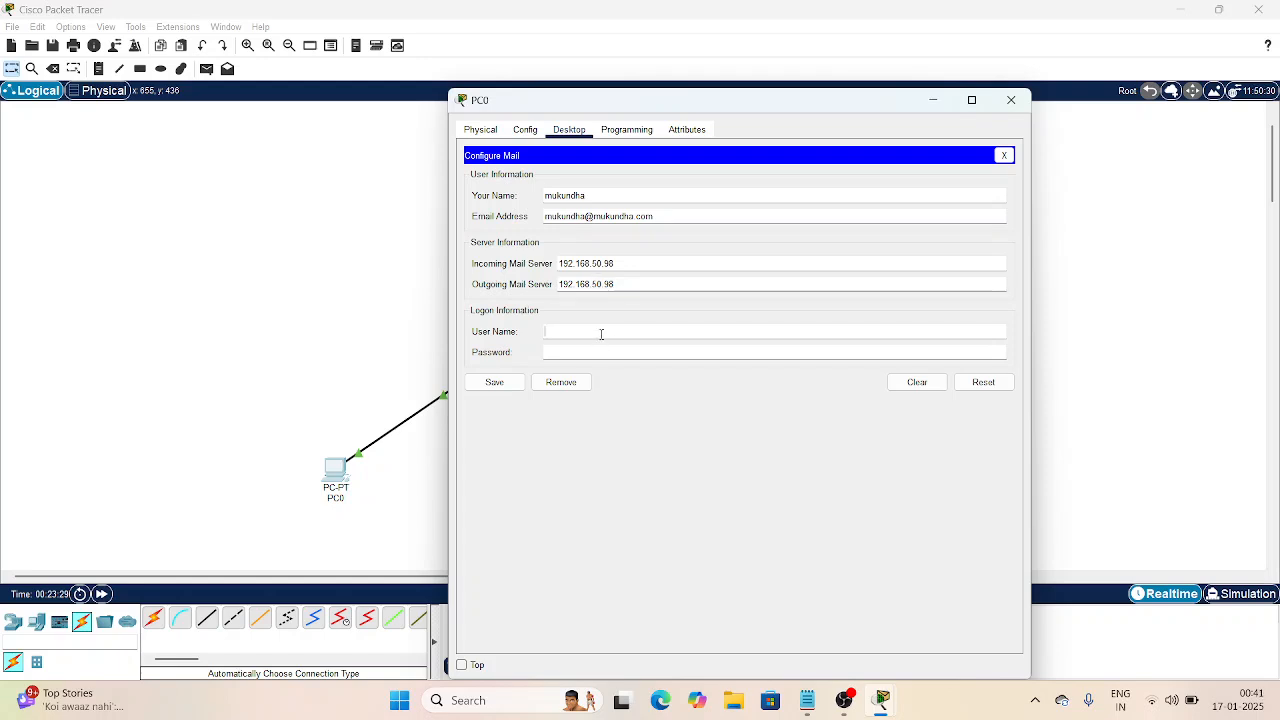
pyautogui.write('mukundha')
pyautogui.click(605, 349)
pyautogui.write('••••••••')
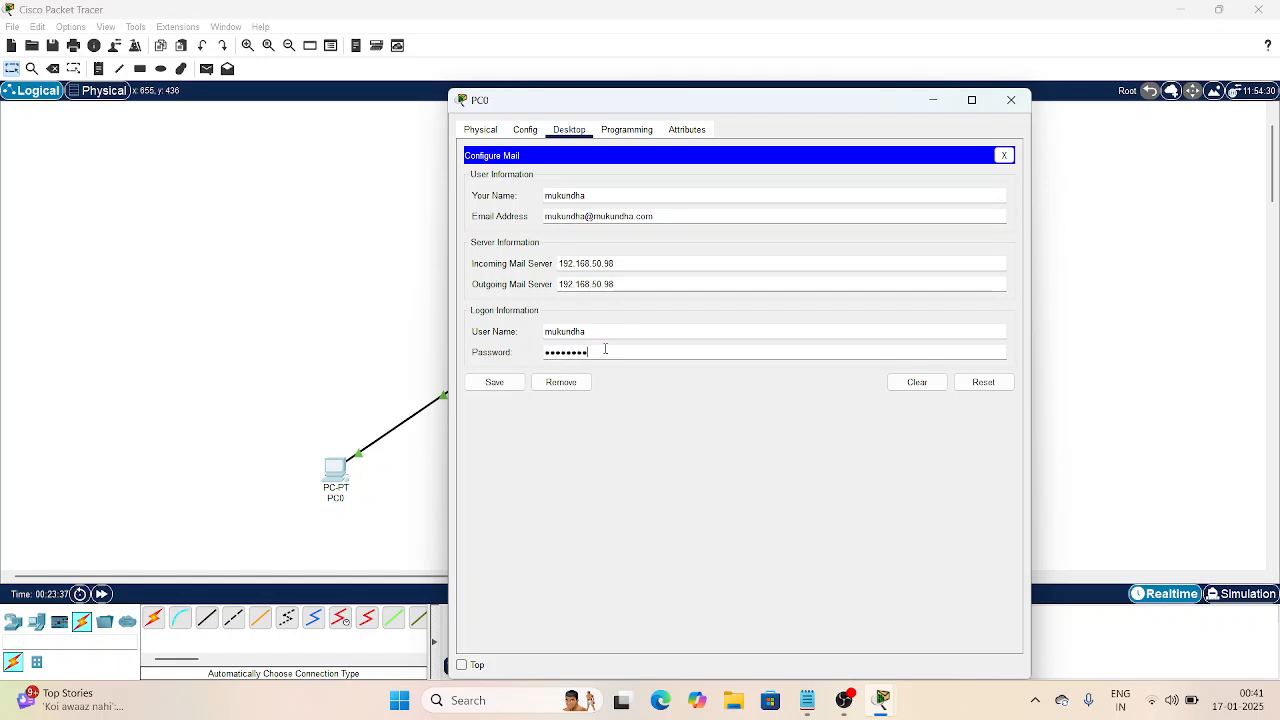
pyautogui.click(494, 382)
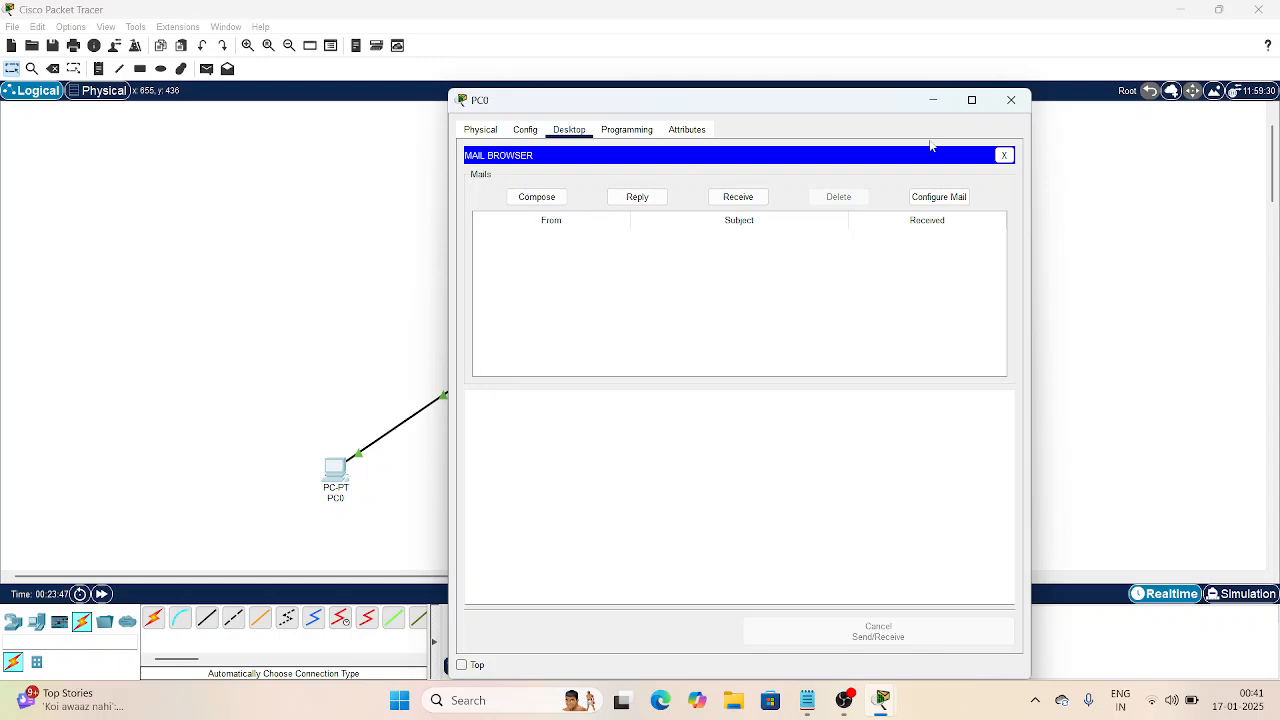
pyautogui.click(1012, 100)
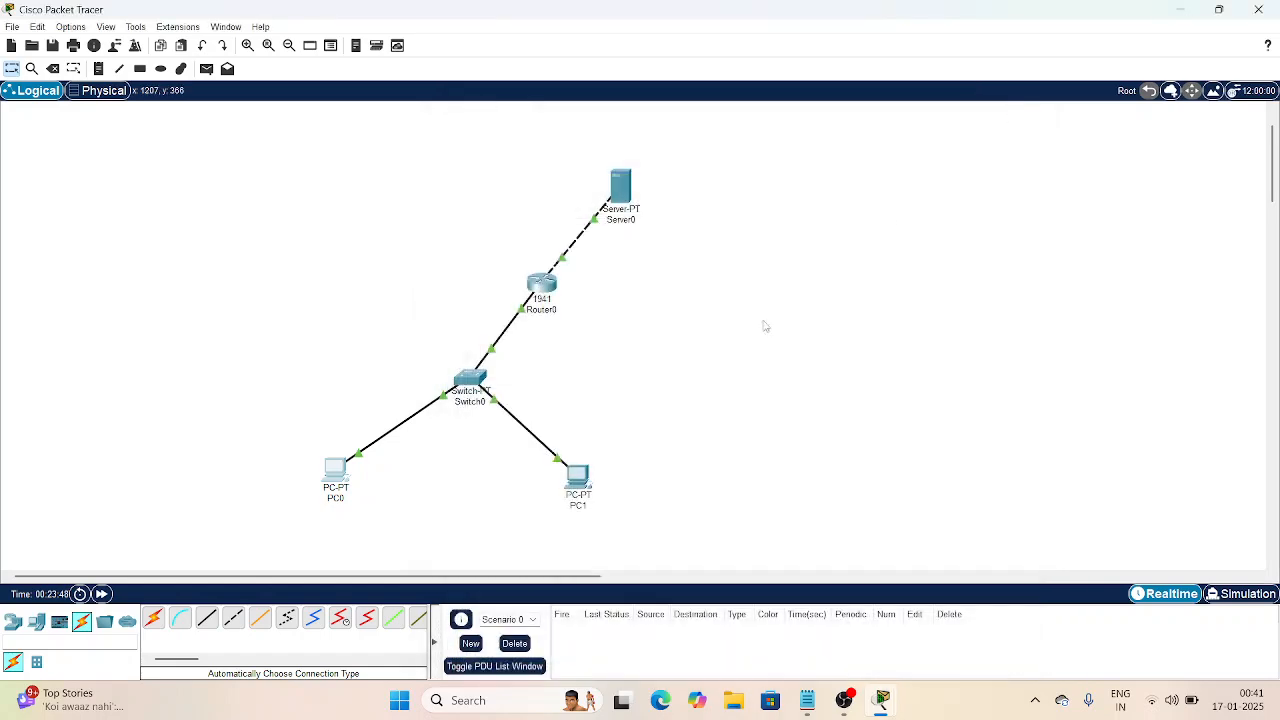
# Step: In PC1's email setup, enter the user's name and e-mail address, and paste 192.168.50.98 as incoming and outgoing servers
pyautogui.click(580, 476)
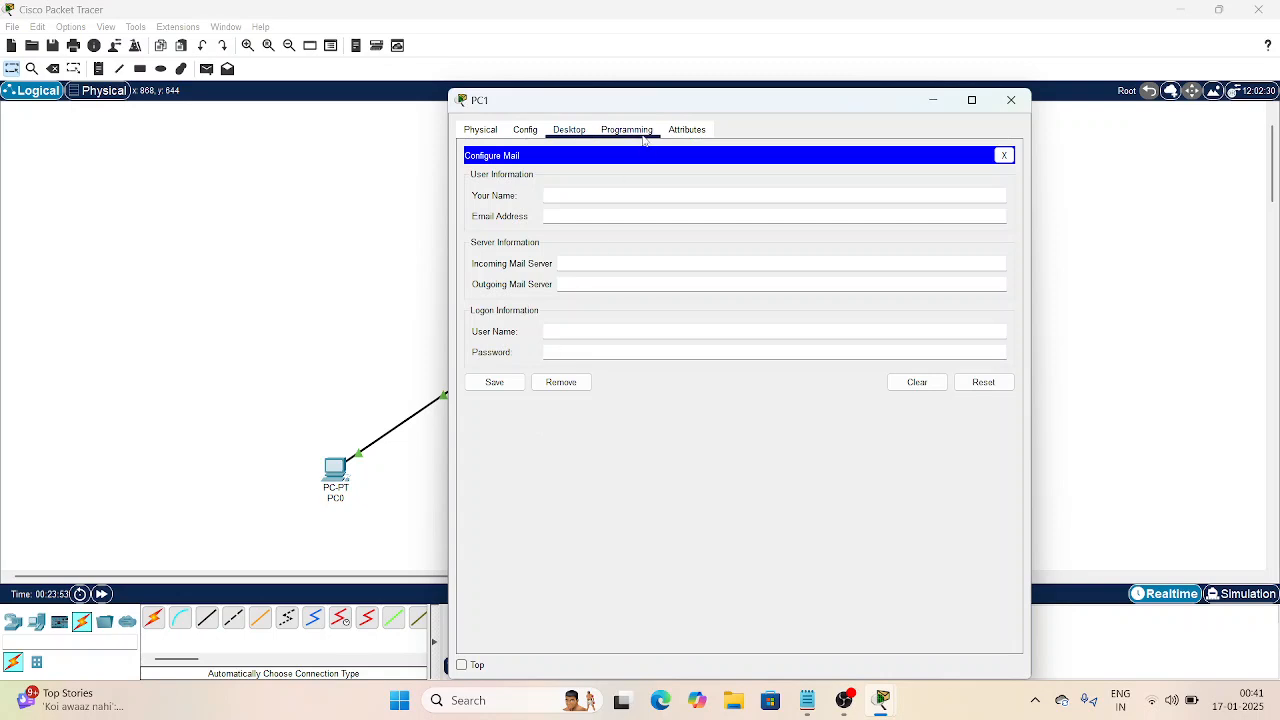
pyautogui.write('muk')
pyautogui.click(608, 216)
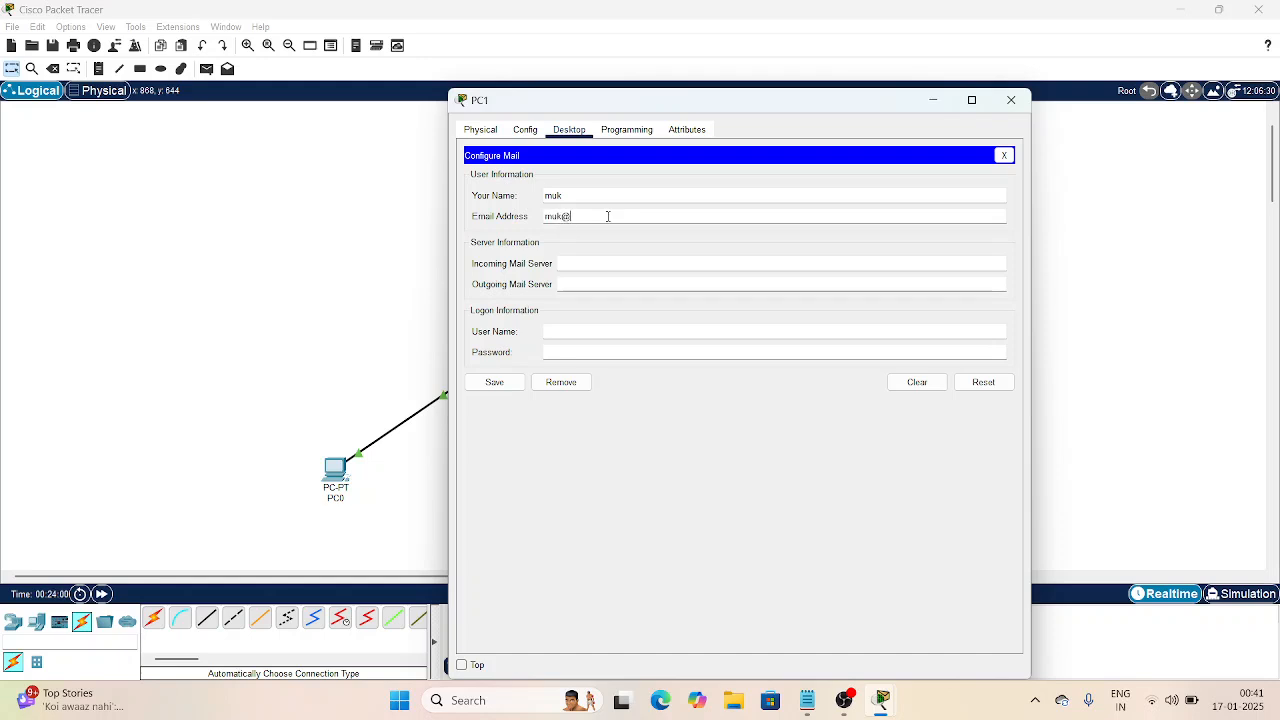
pyautogui.click(606, 262)
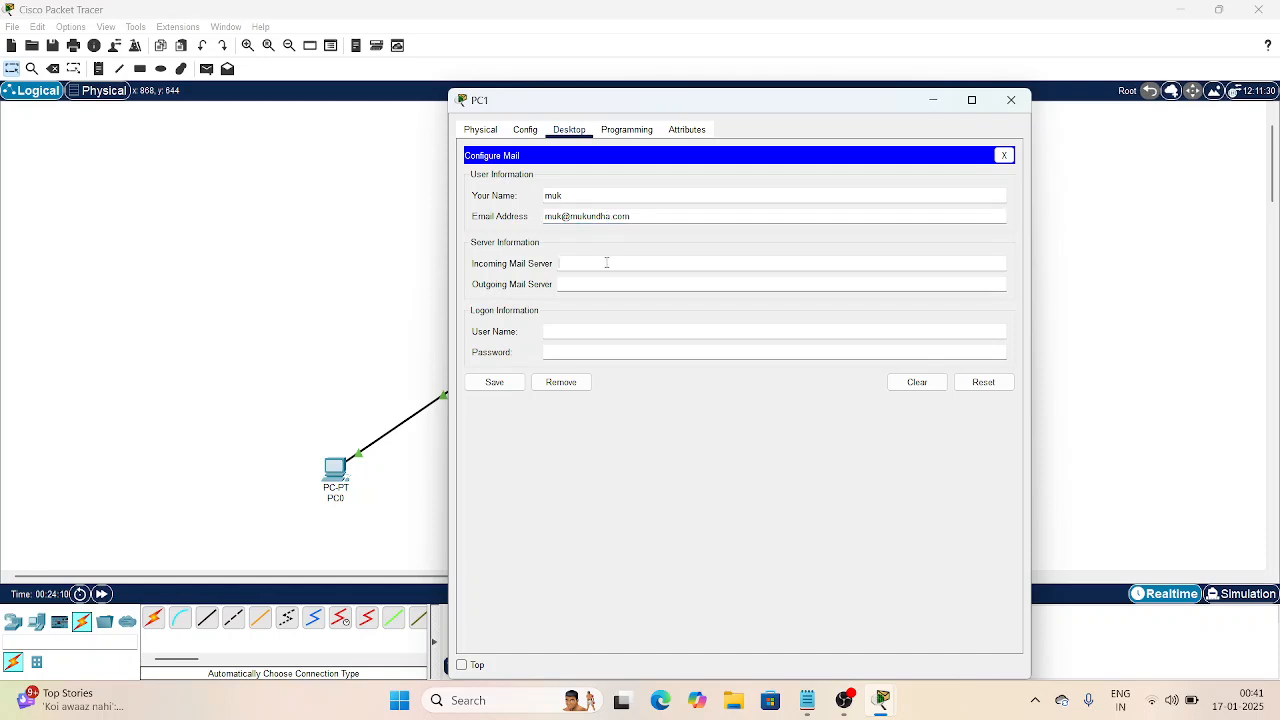
pyautogui.write('192.168.50.38')
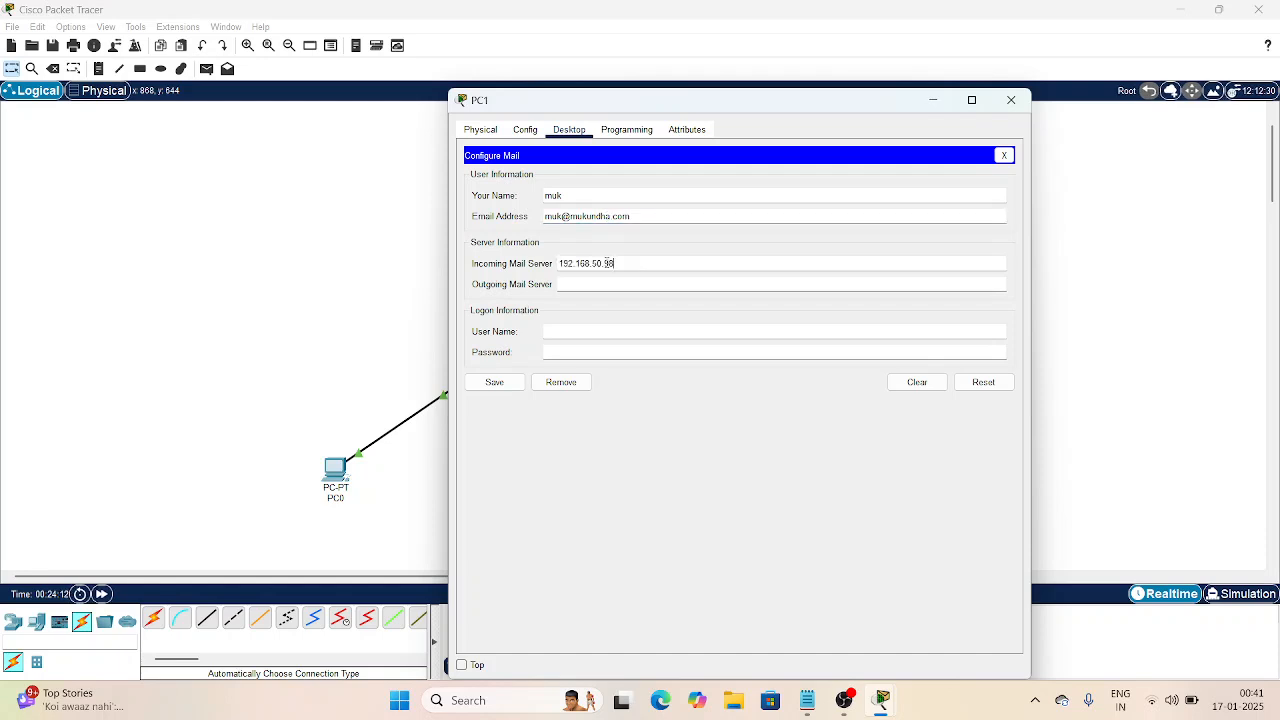
pyautogui.click(610, 281)
pyautogui.write('192.168.50.98')
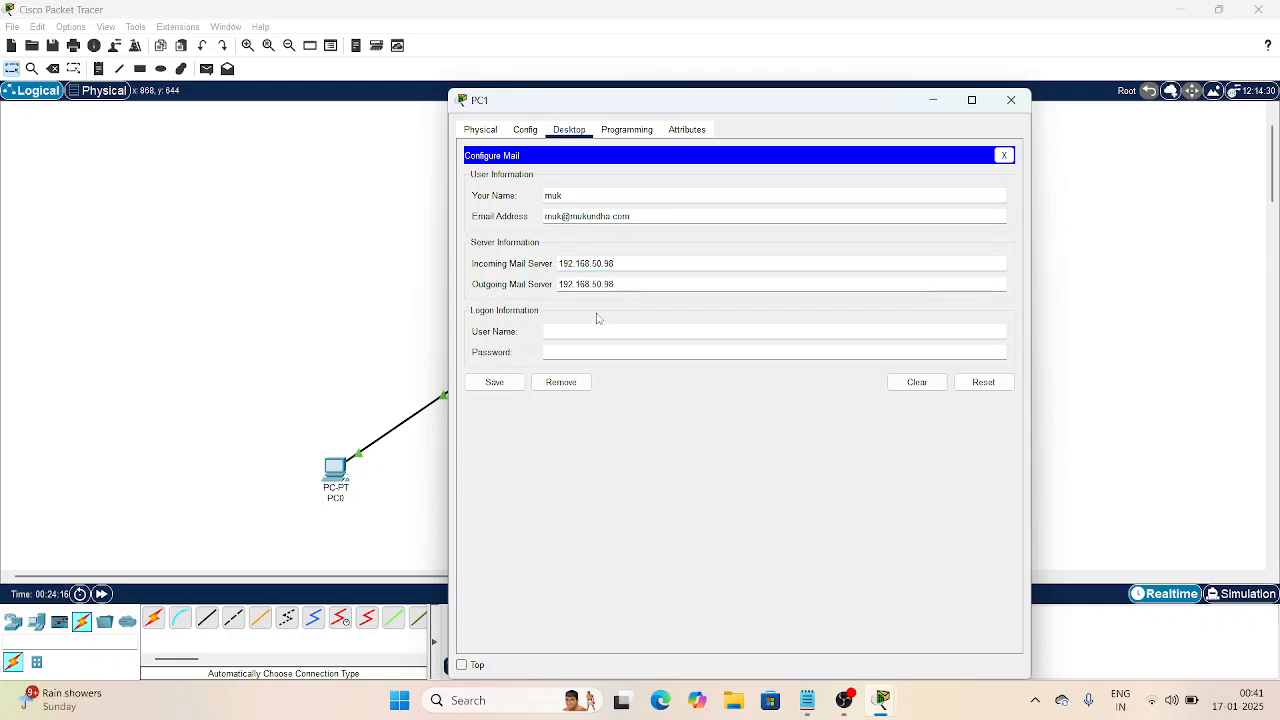
# Step: Enter the logon user name and account password, then save PC1's mail account
pyautogui.click(594, 333)
pyautogui.write('muk')
pyautogui.click(591, 351)
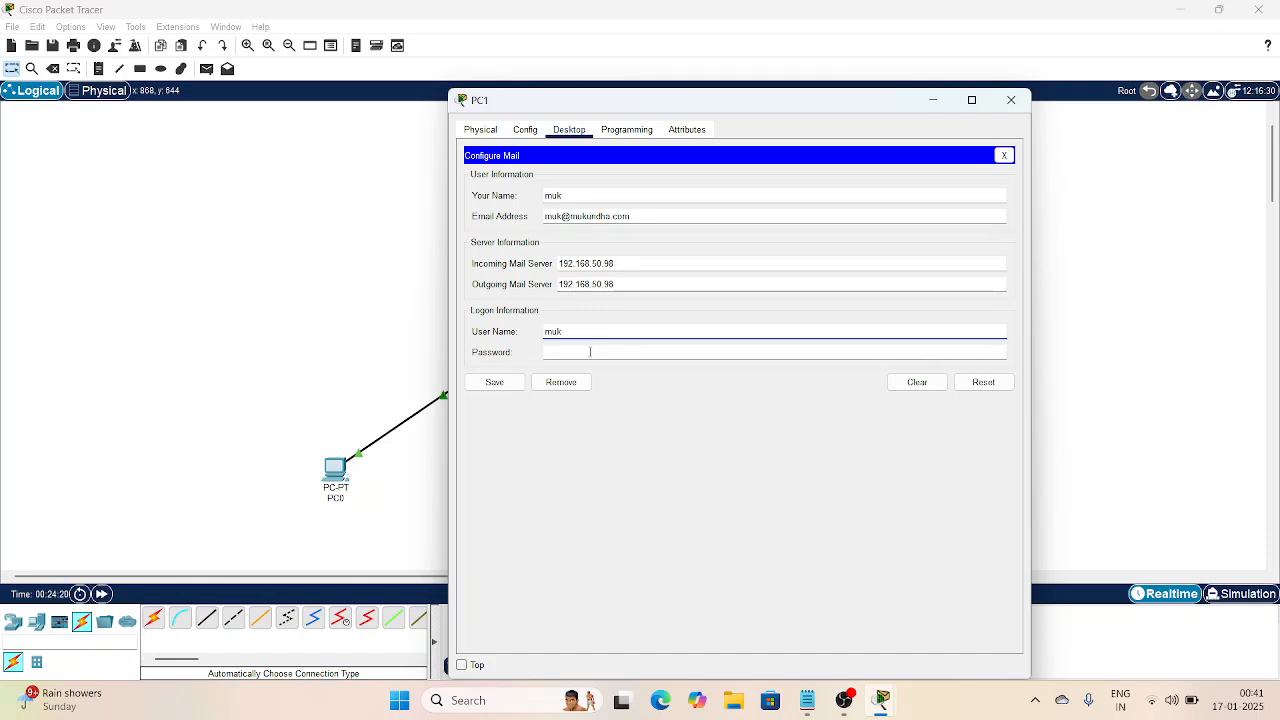
pyautogui.write('muk')
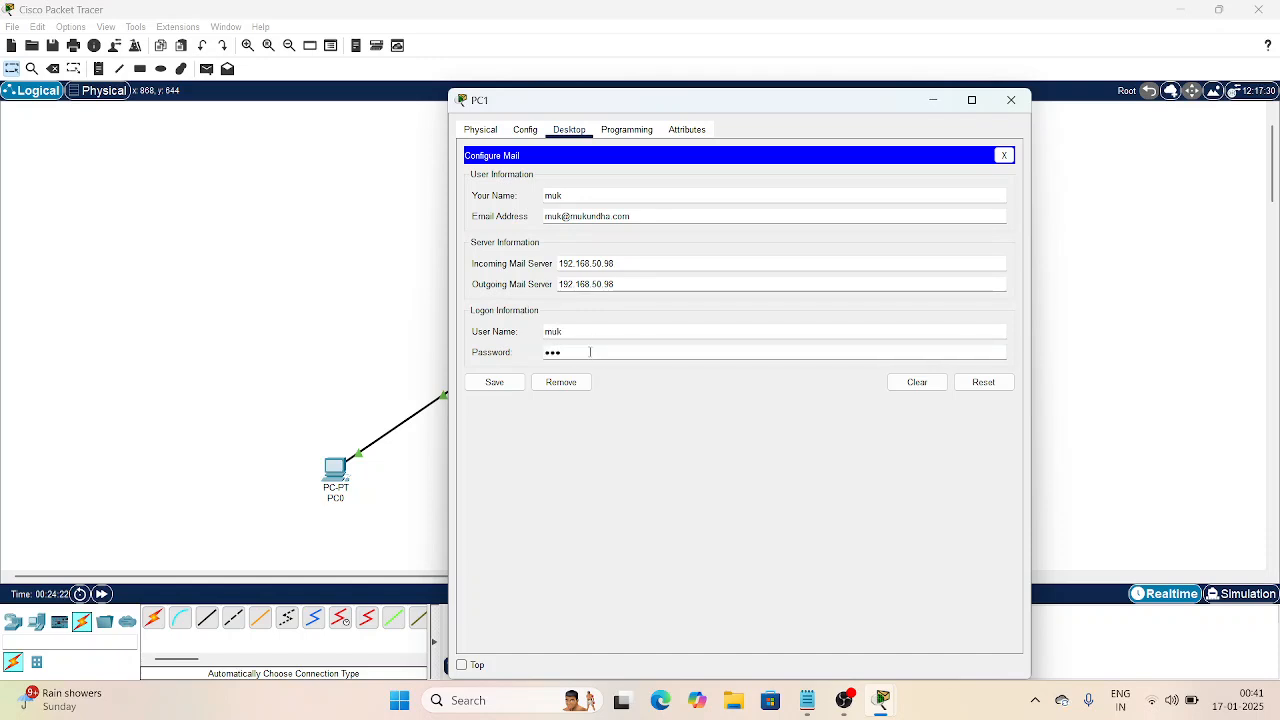
pyautogui.click(506, 389)
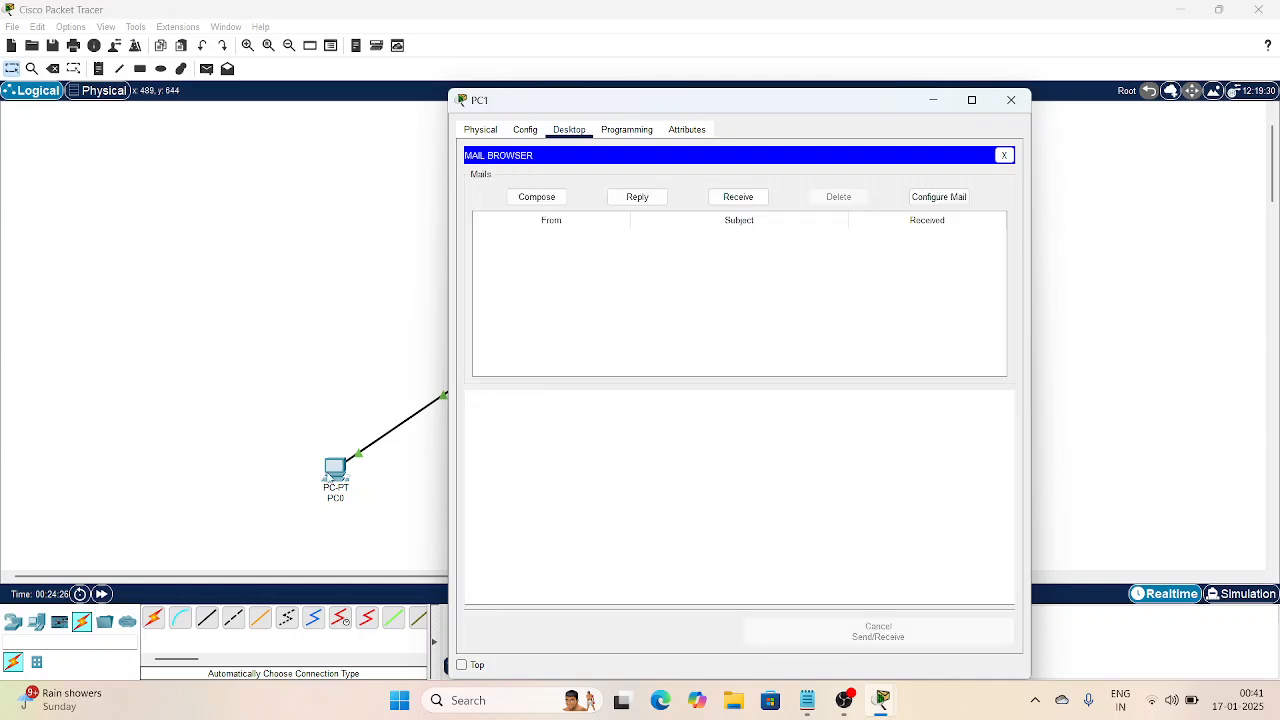
pyautogui.click(333, 470)
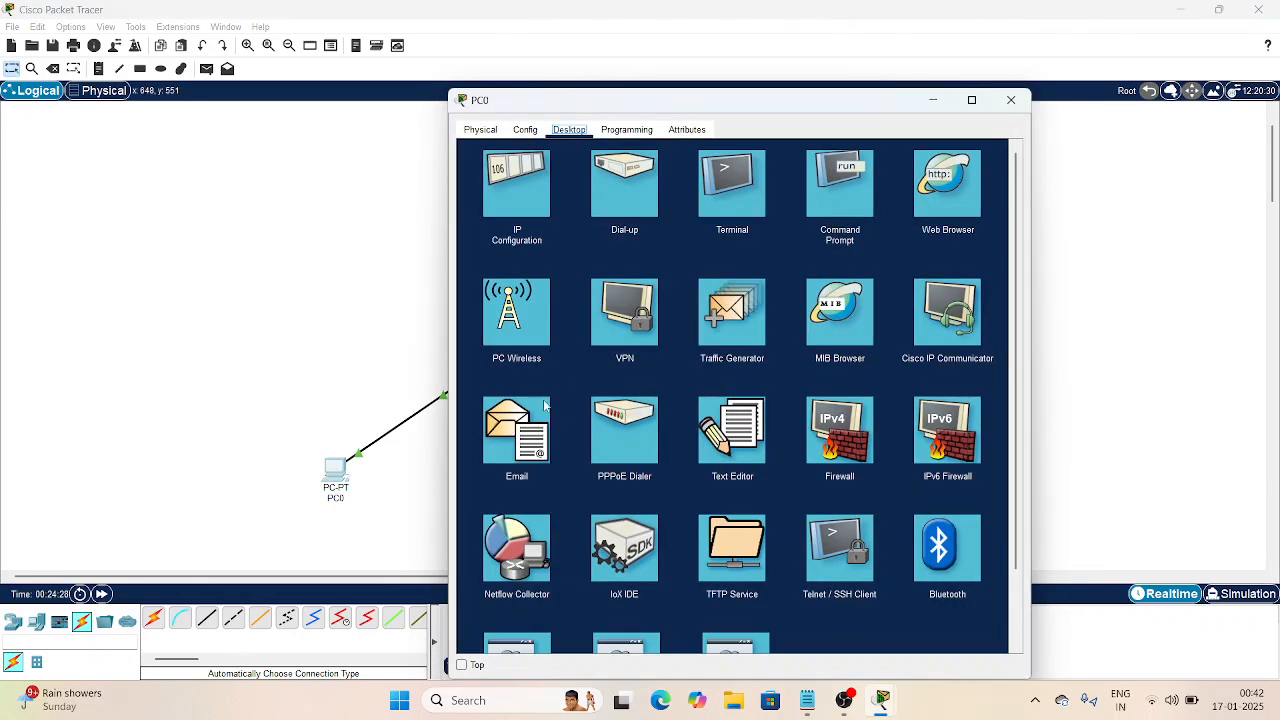
# Step: Check the mail users configured in Server0's EMAIL service
pyautogui.click(517, 425)
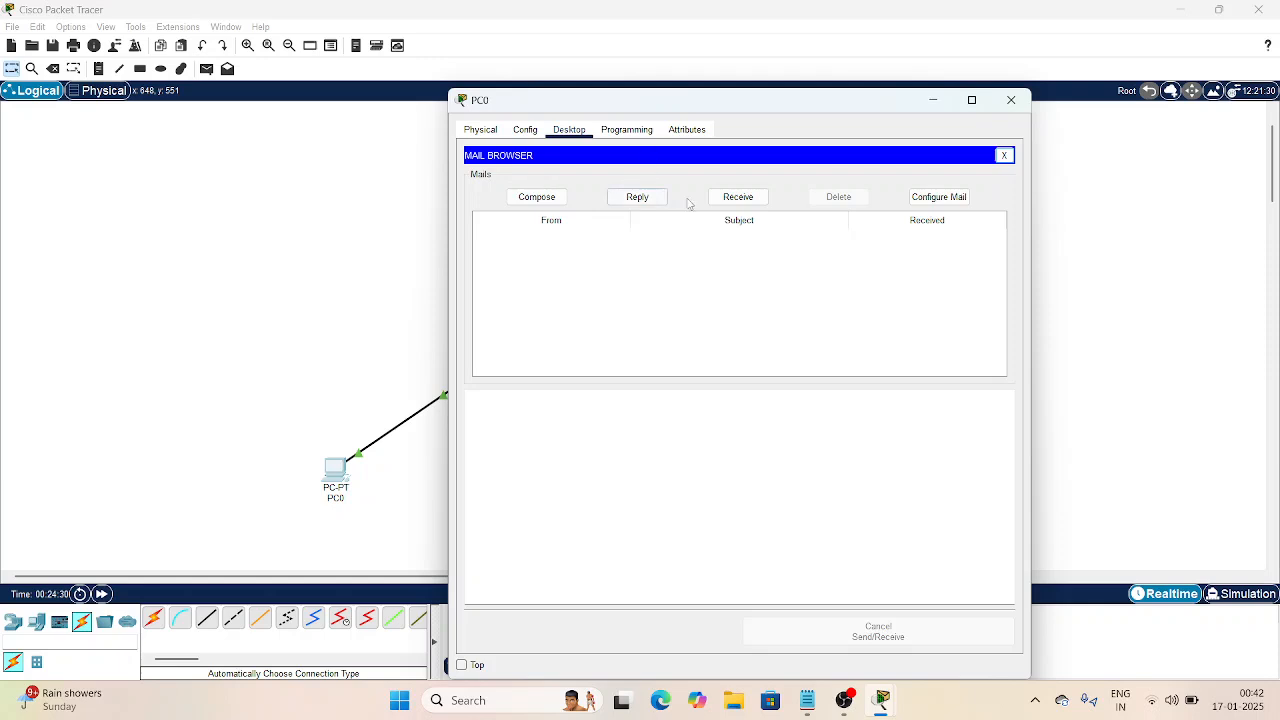
pyautogui.click(537, 197)
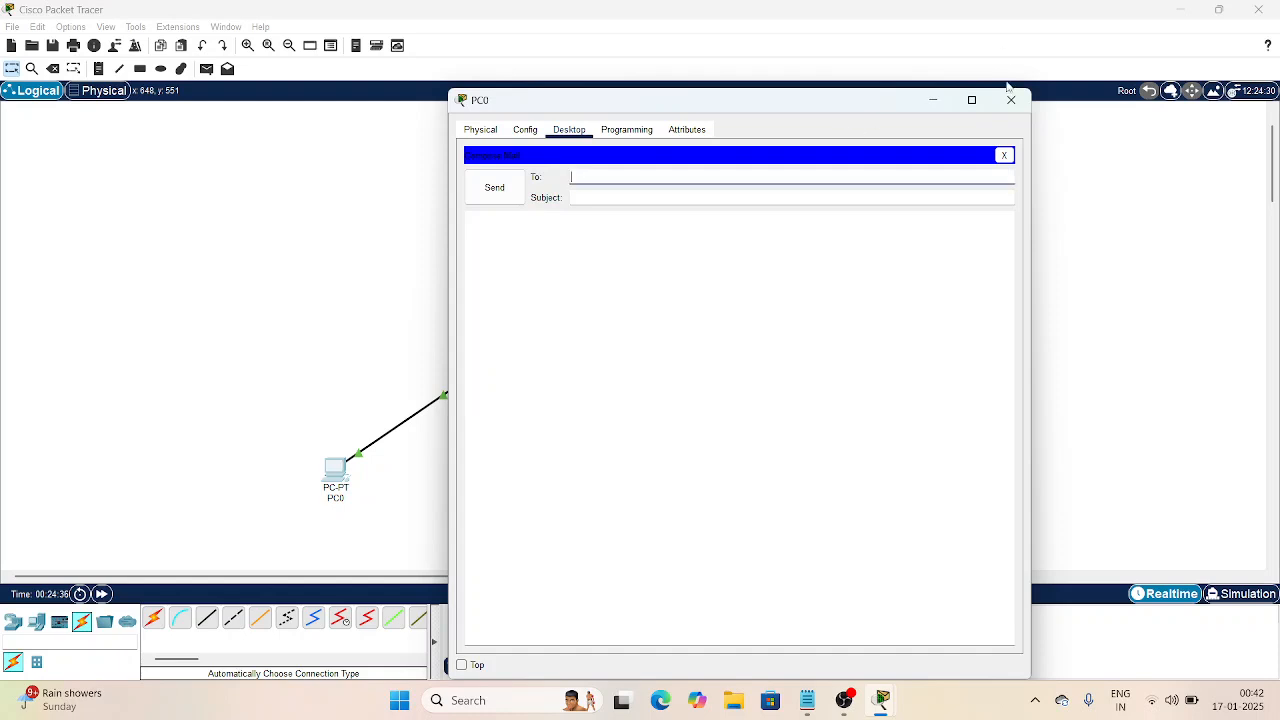
pyautogui.click(1010, 98)
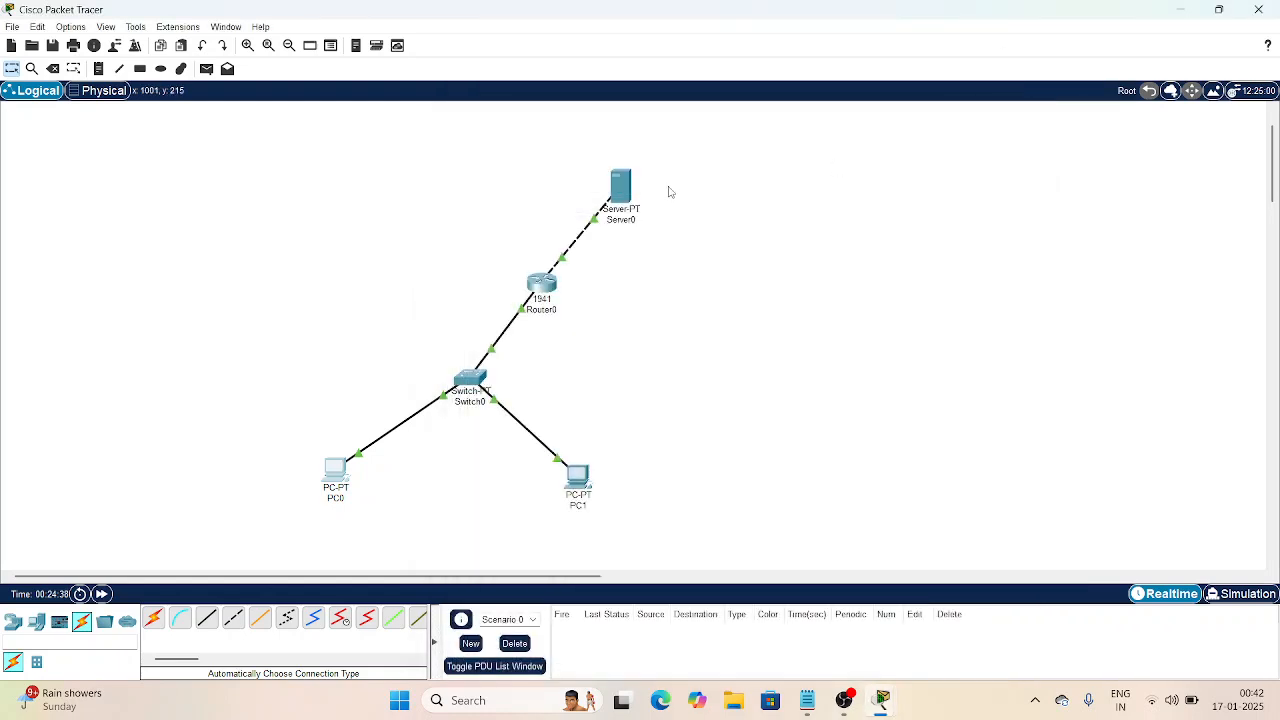
pyautogui.click(617, 196)
pyautogui.click(520, 288)
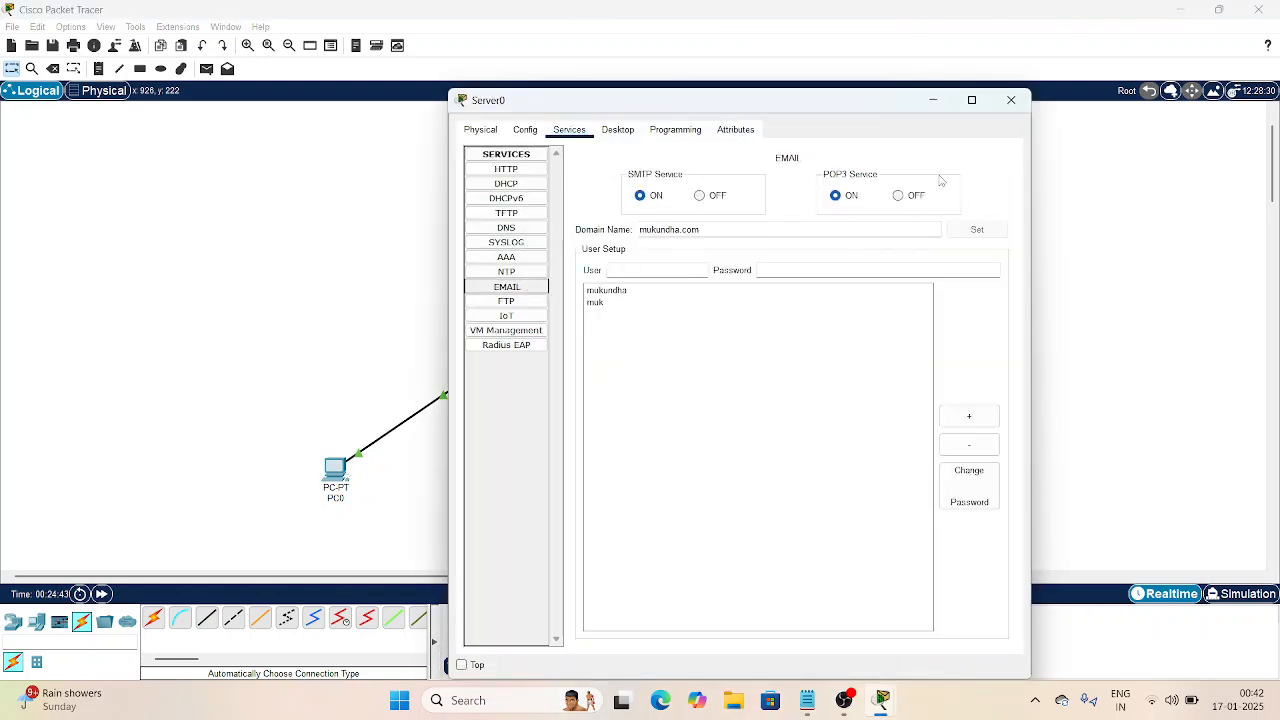
pyautogui.click(1012, 100)
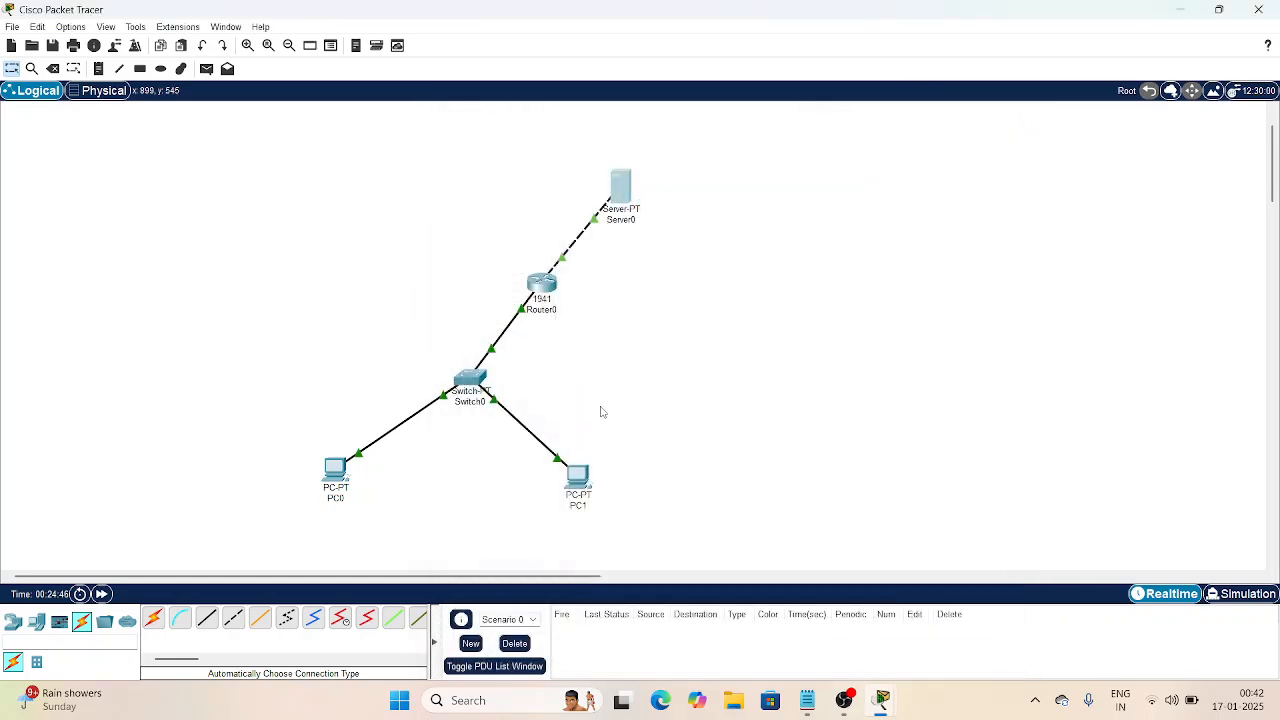
# Step: From PC0, send an email to PC1's mail user with subject CA4 and body CA4
pyautogui.click(339, 480)
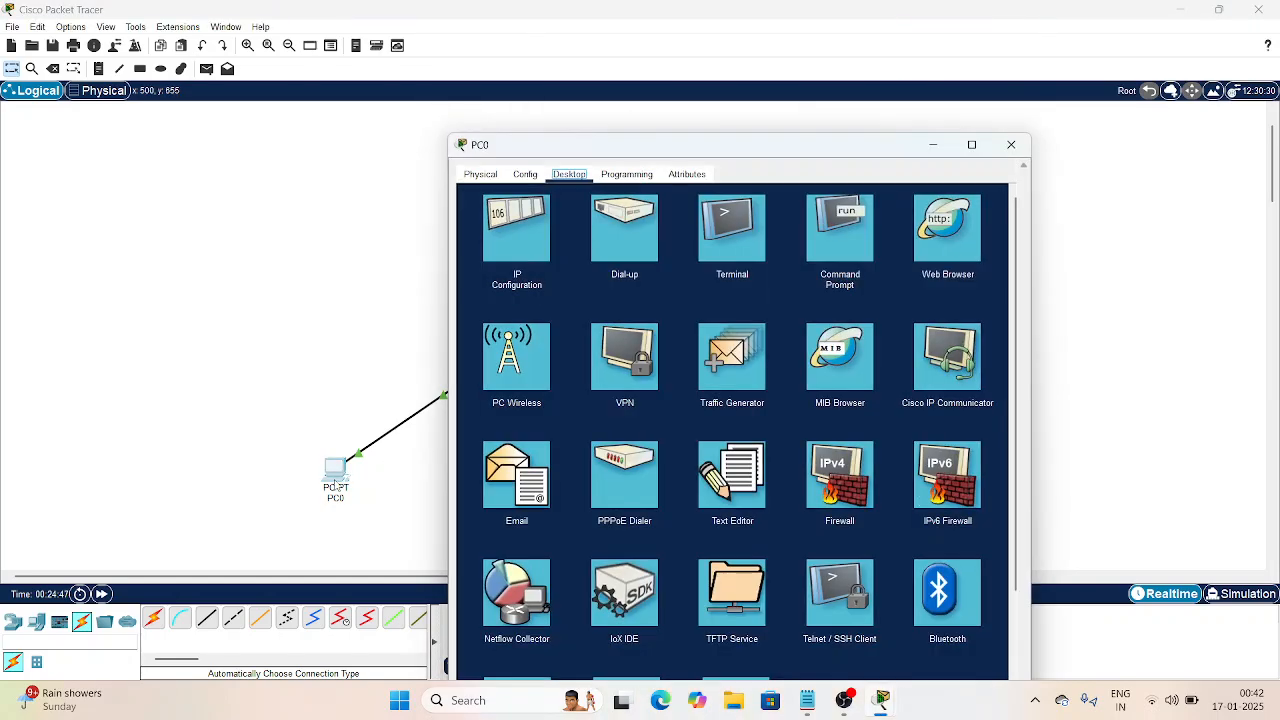
pyautogui.click(500, 494)
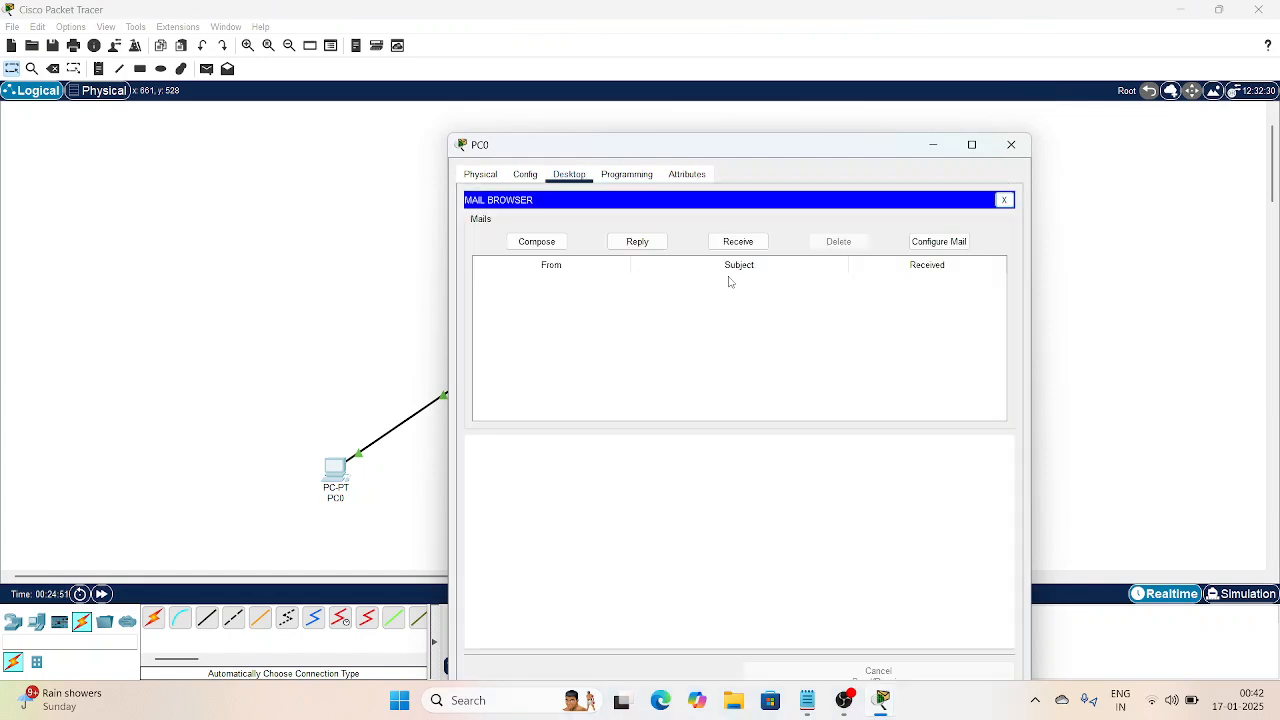
pyautogui.click(535, 242)
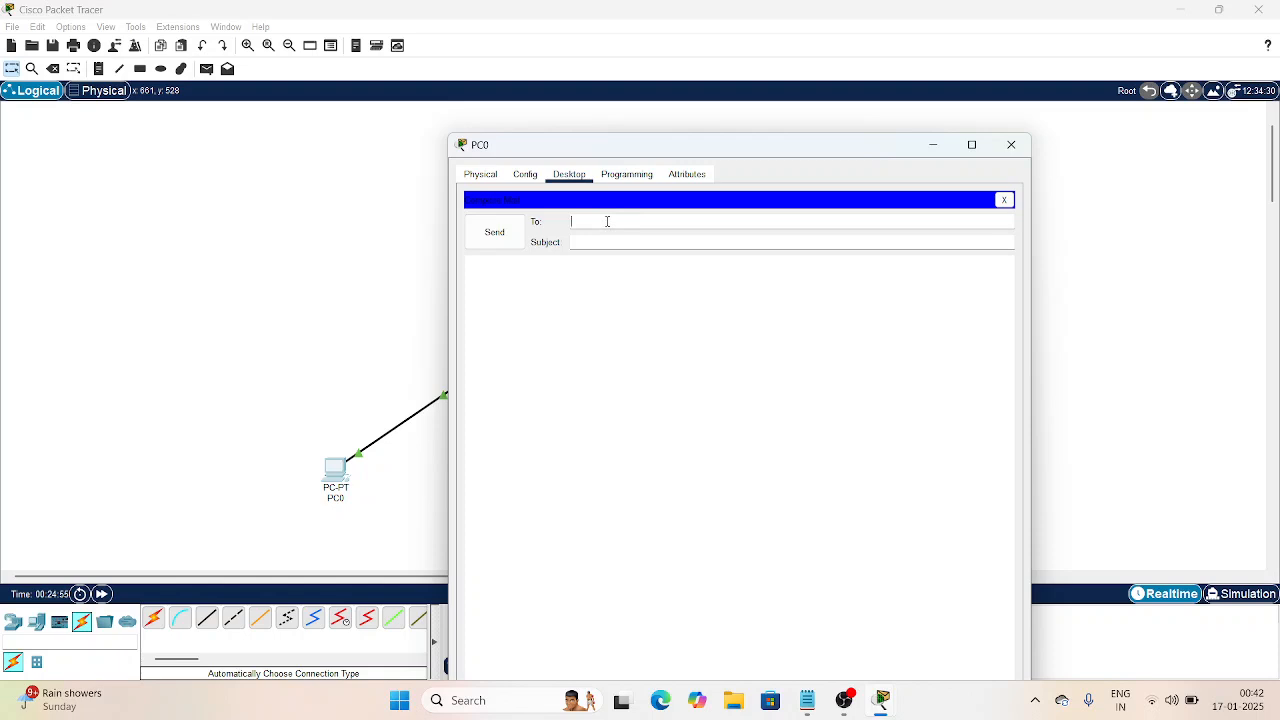
pyautogui.click(656, 241)
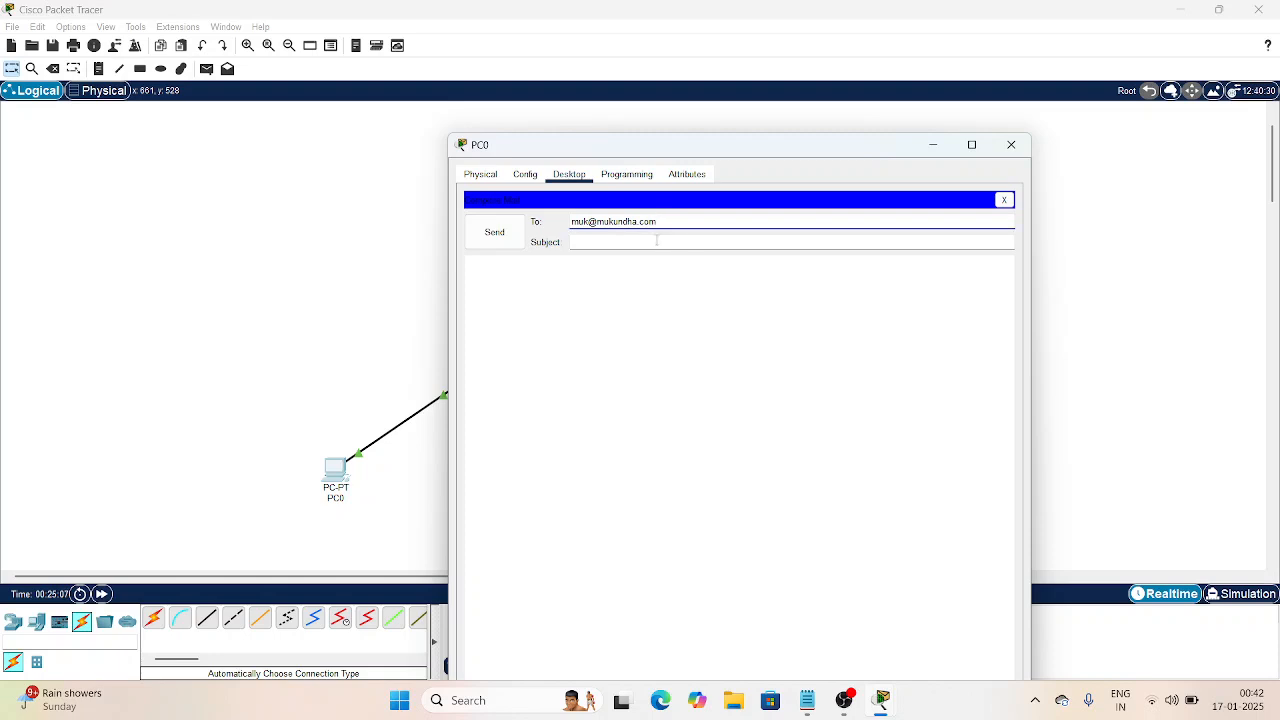
pyautogui.write('CA4')
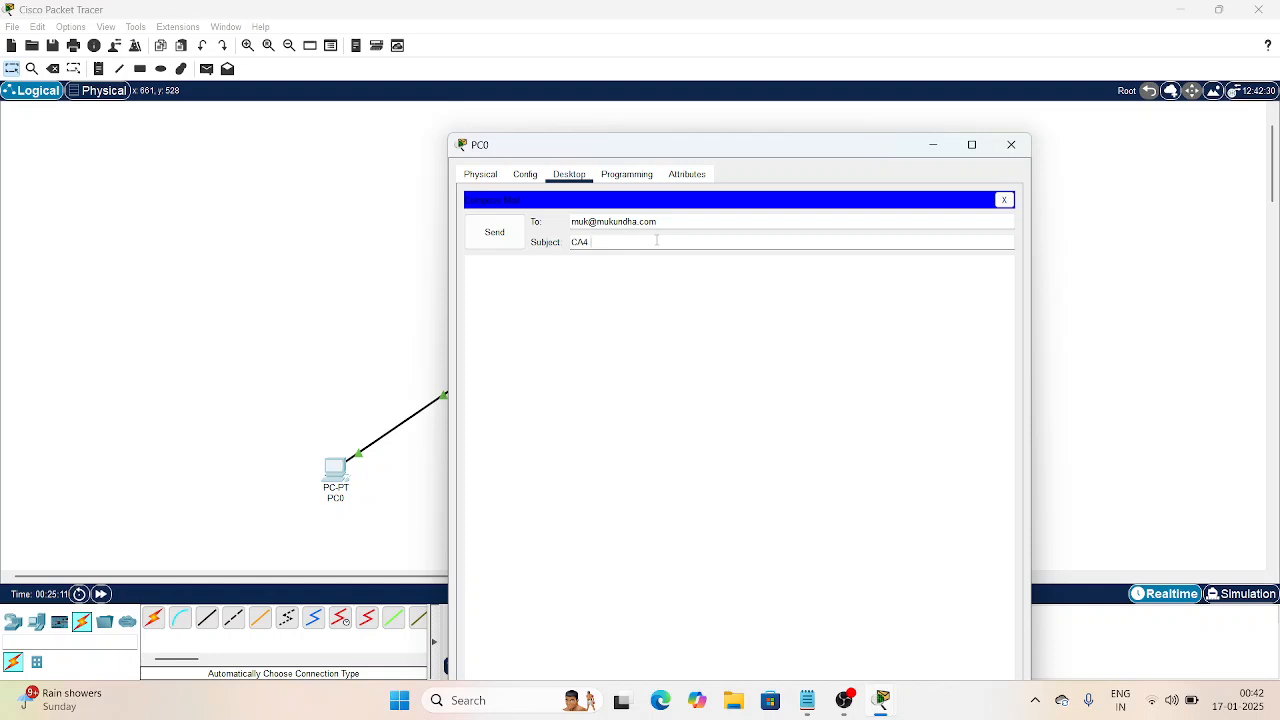
pyautogui.click(643, 262)
pyautogui.press('BackSpace')
pyautogui.press('BackSpace')
pyautogui.write('A4')
pyautogui.click(496, 225)
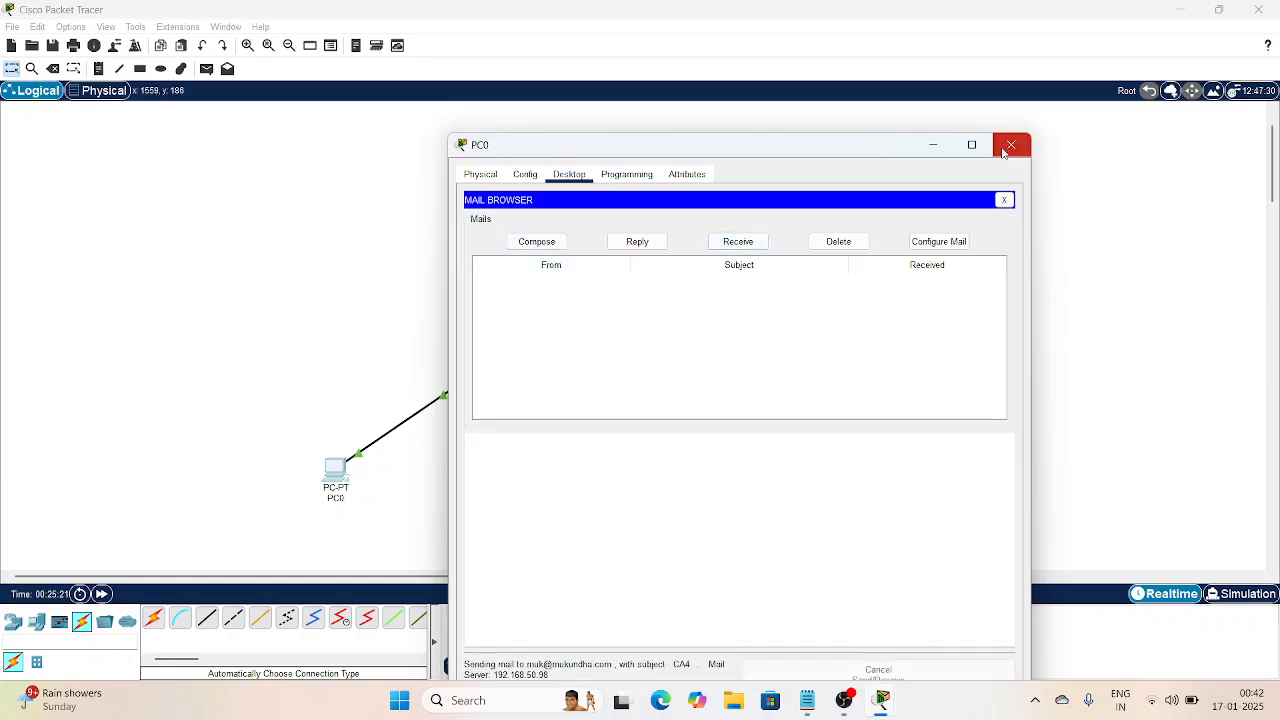
# Step: Receive the CA4 email in PC1's mail browser, then close PC1's window
pyautogui.click(1006, 147)
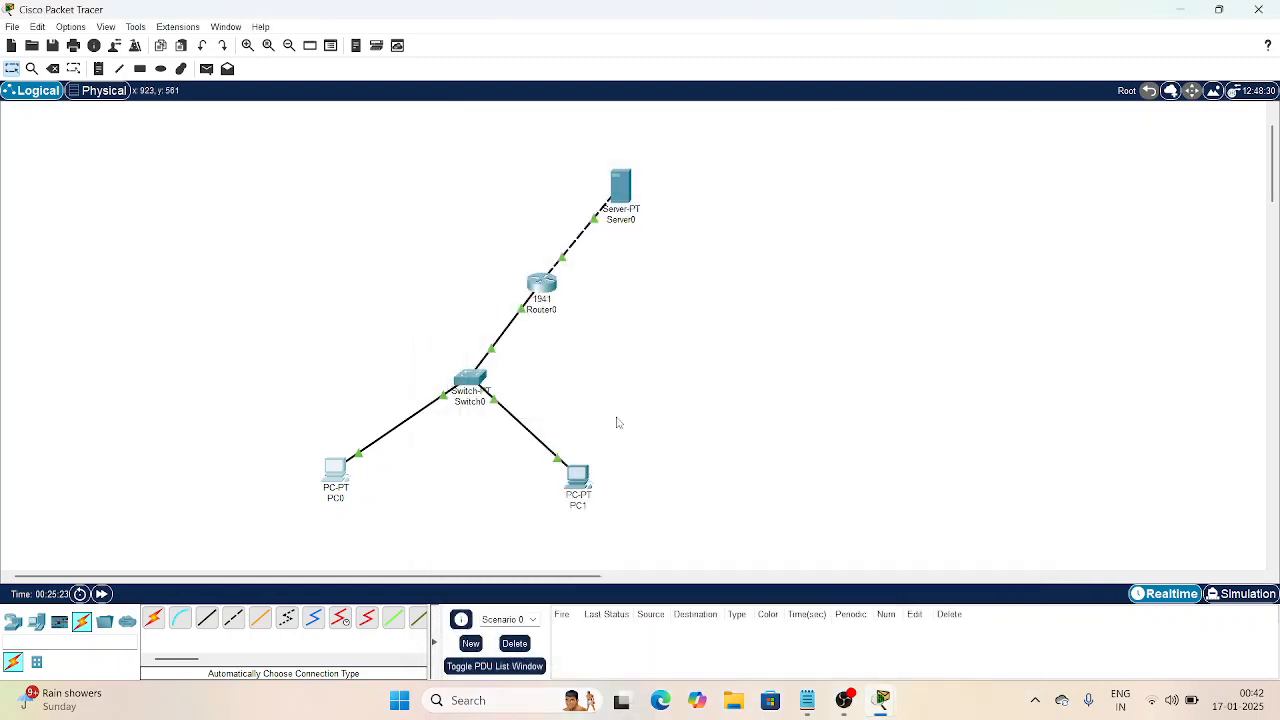
pyautogui.click(578, 476)
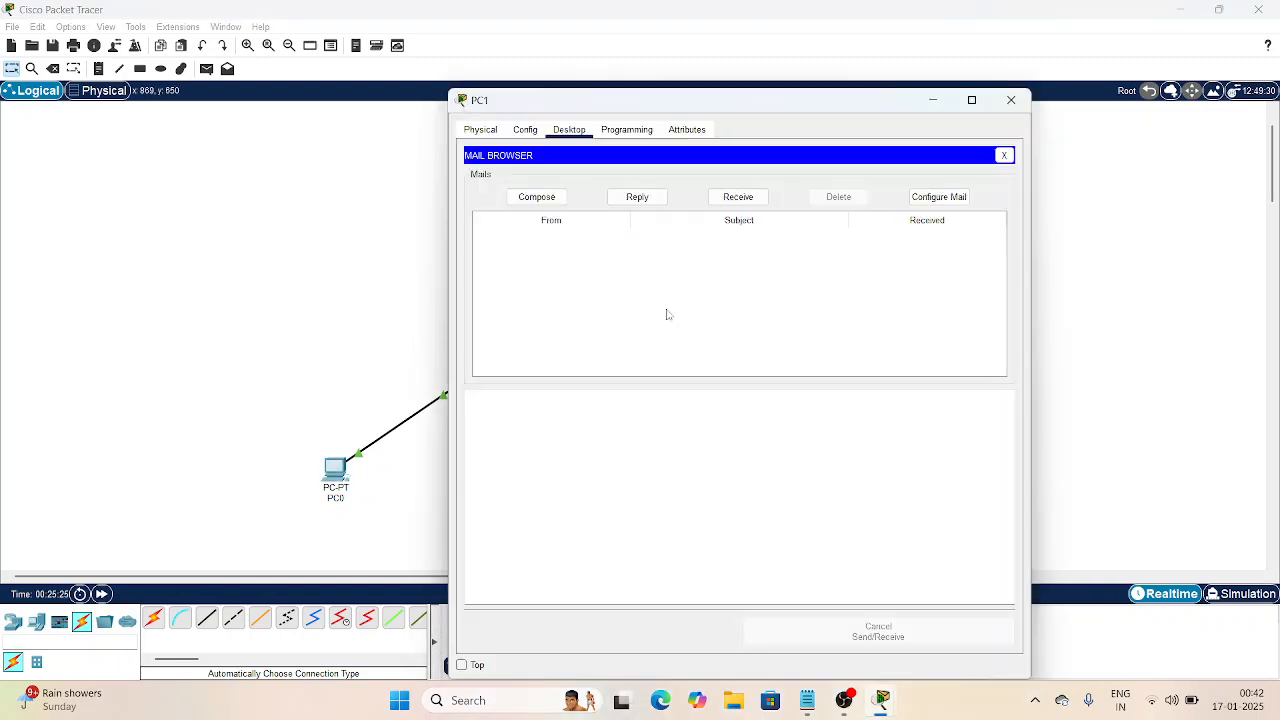
pyautogui.click(751, 206)
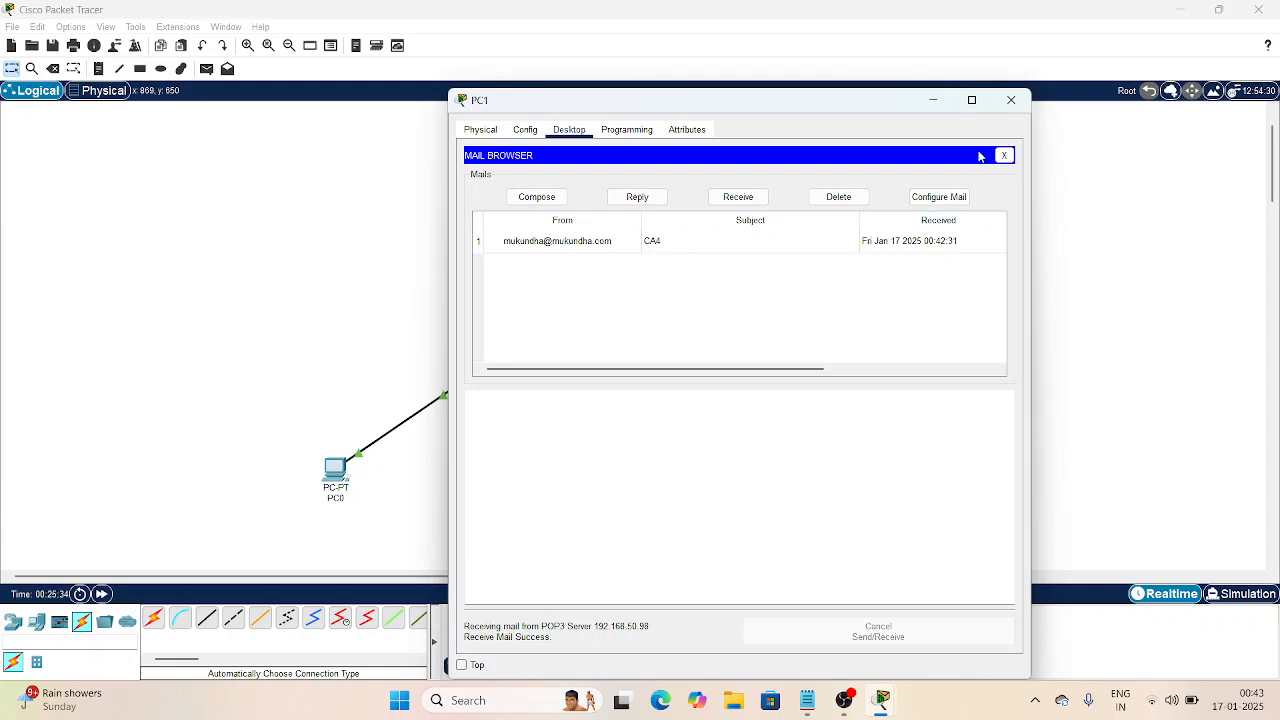
pyautogui.click(1012, 101)
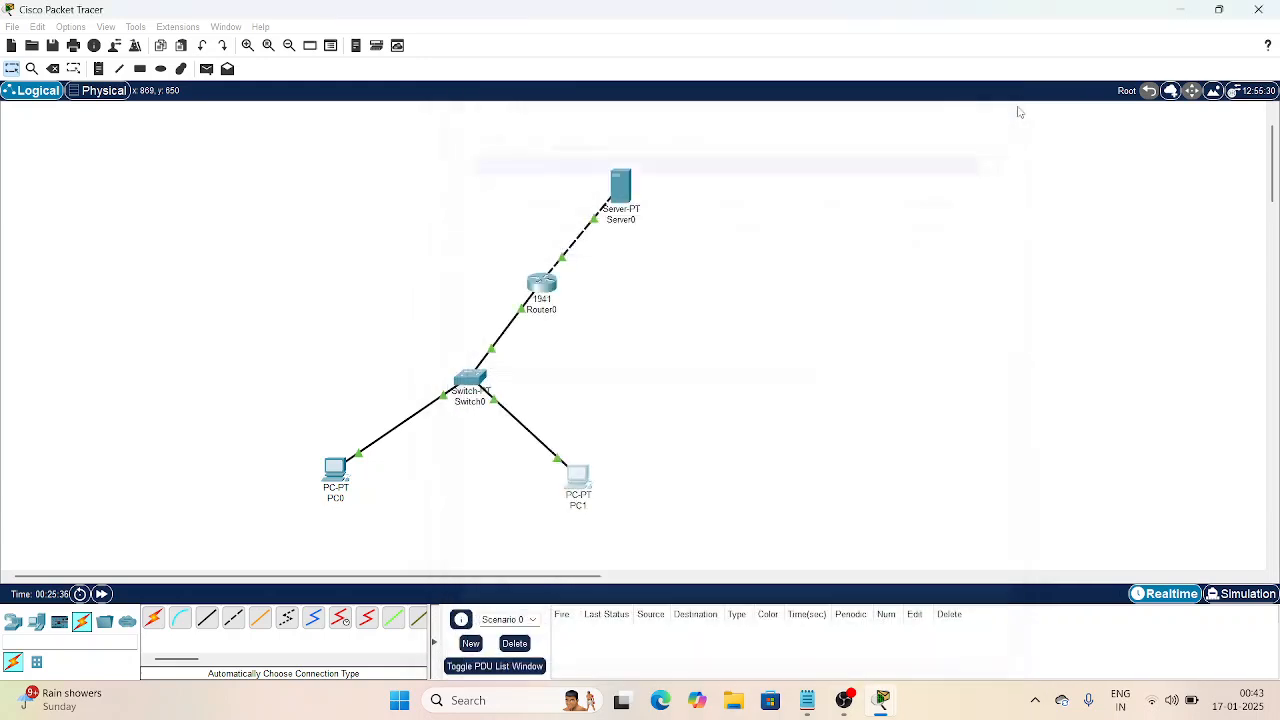